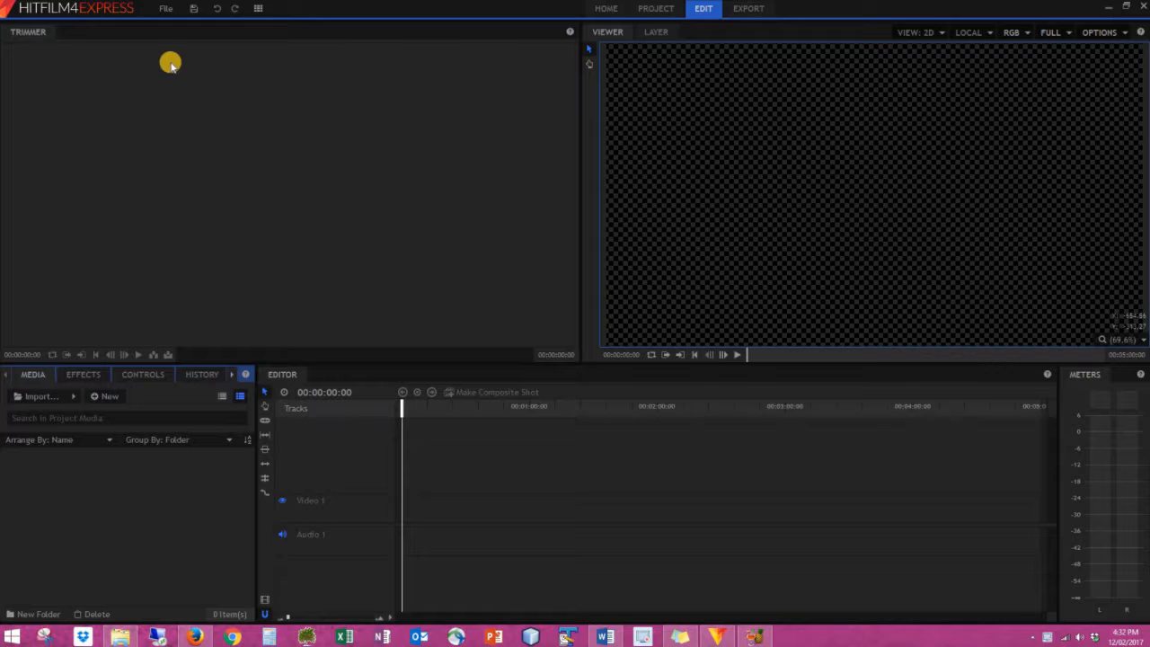
- Save the project as "test VideoProject" in the temp video media folder on Local Data (D:)
left_click(165, 9)
left_click(190, 93)
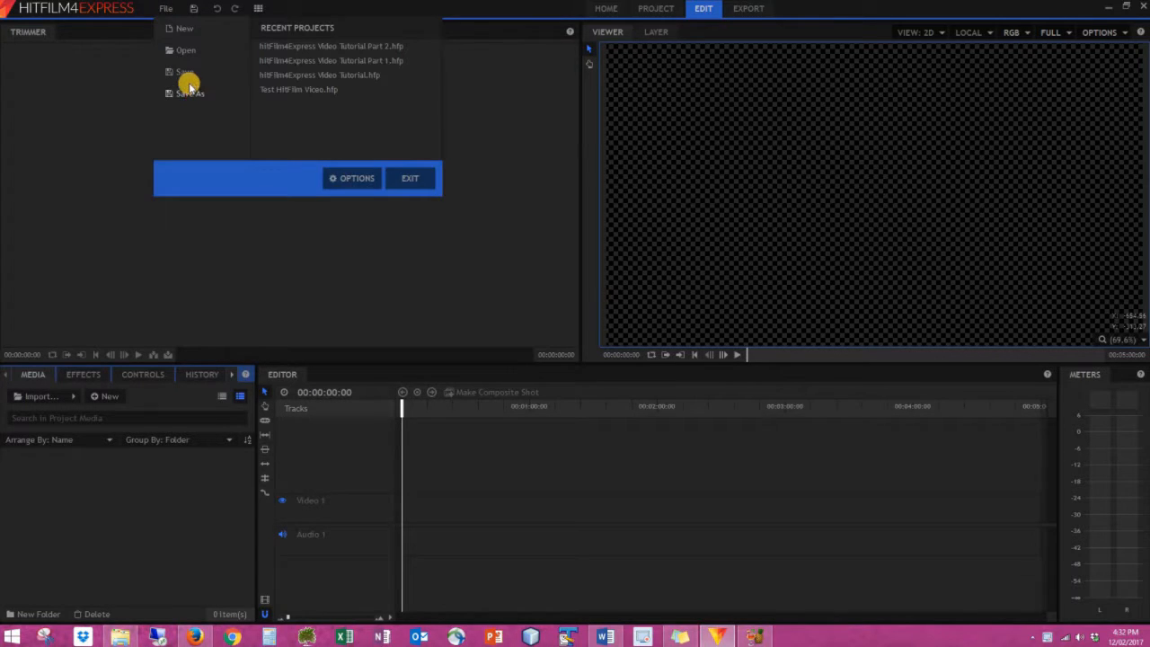
left_click(115, 28)
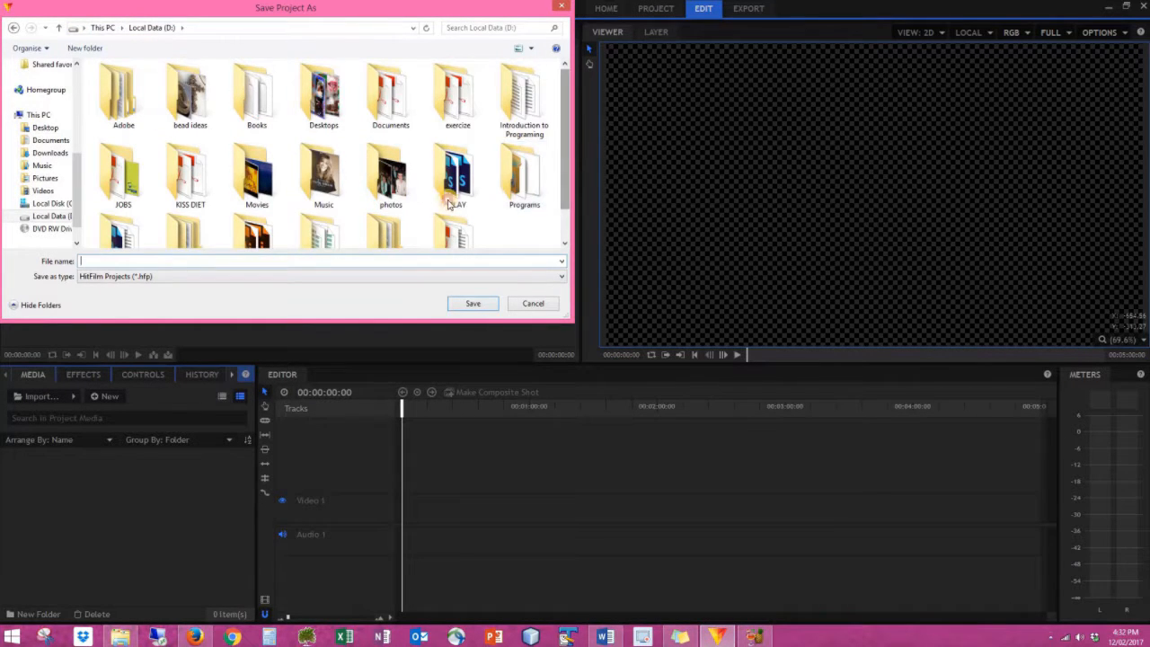
scroll(446, 199, "down", 1)
double_click(395, 211)
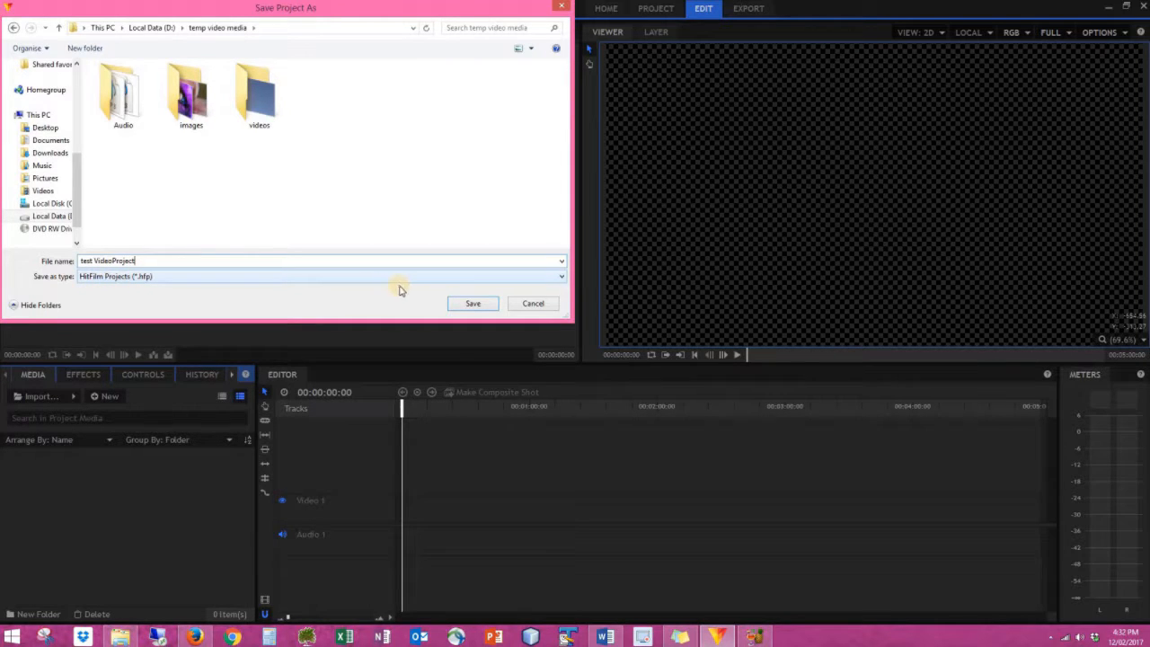
left_click(470, 304)
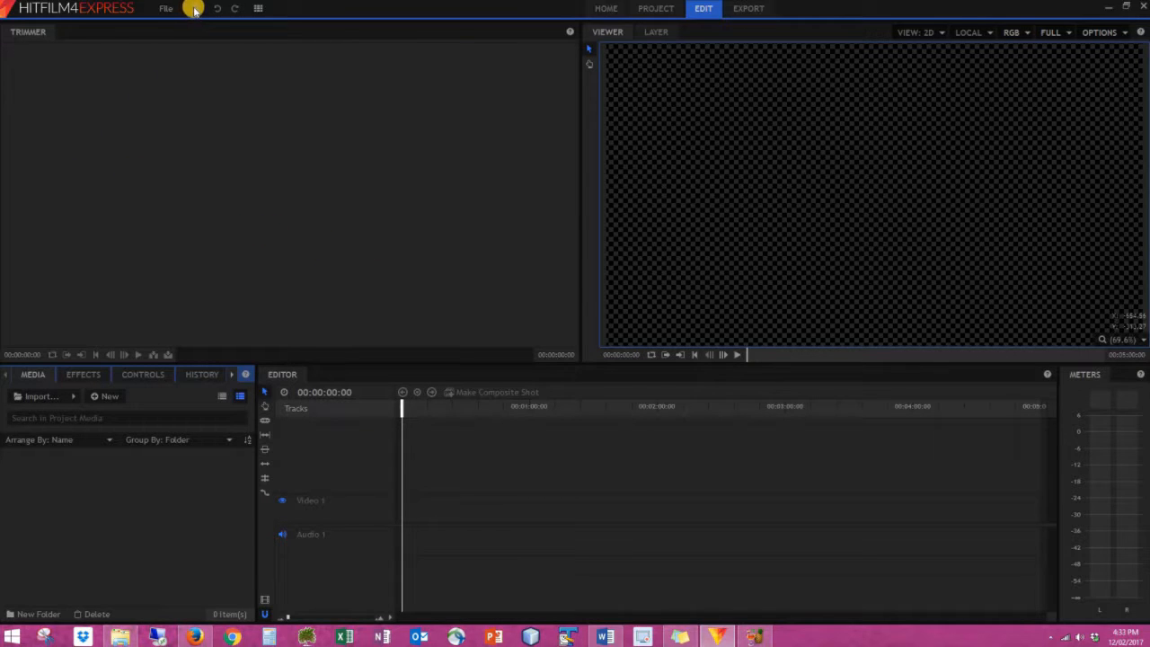
left_click(166, 10)
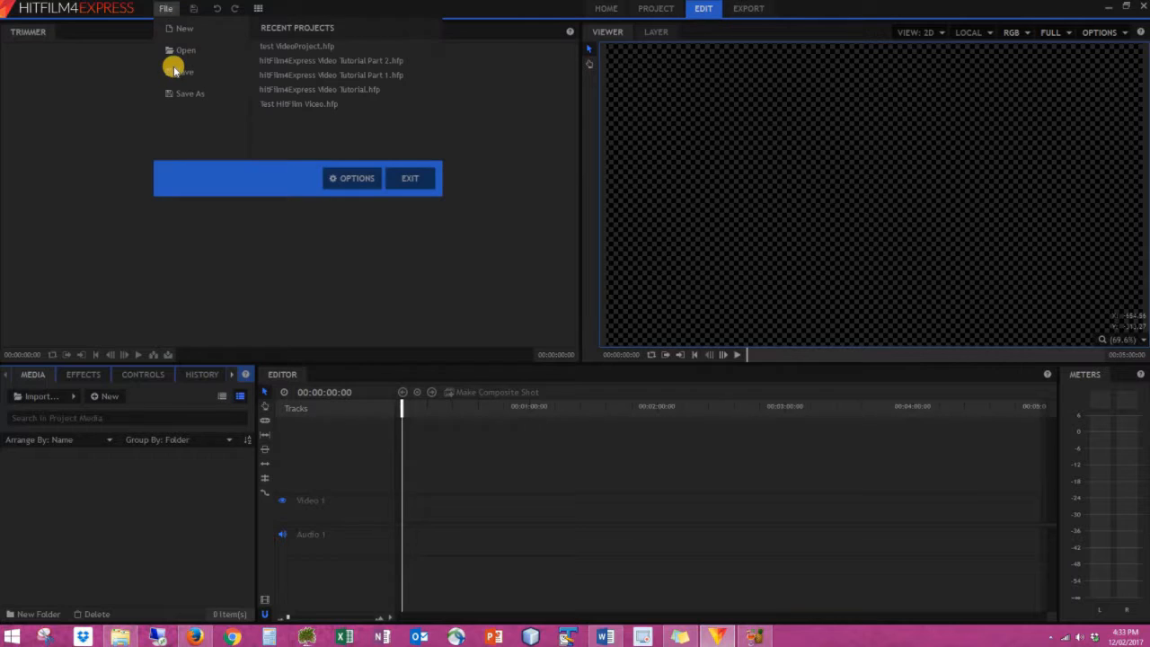
left_click(426, 206)
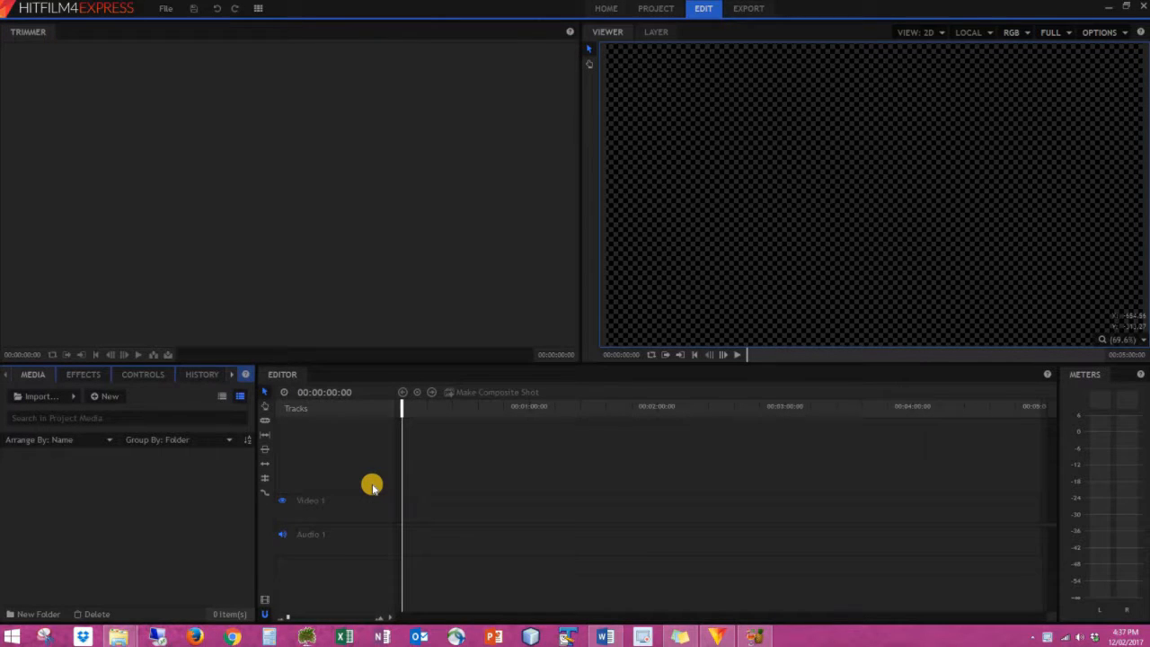
- Import all the pictures from A3 Word View to IMGP1897 from the images folder inside D:\temp video media
left_click(49, 397)
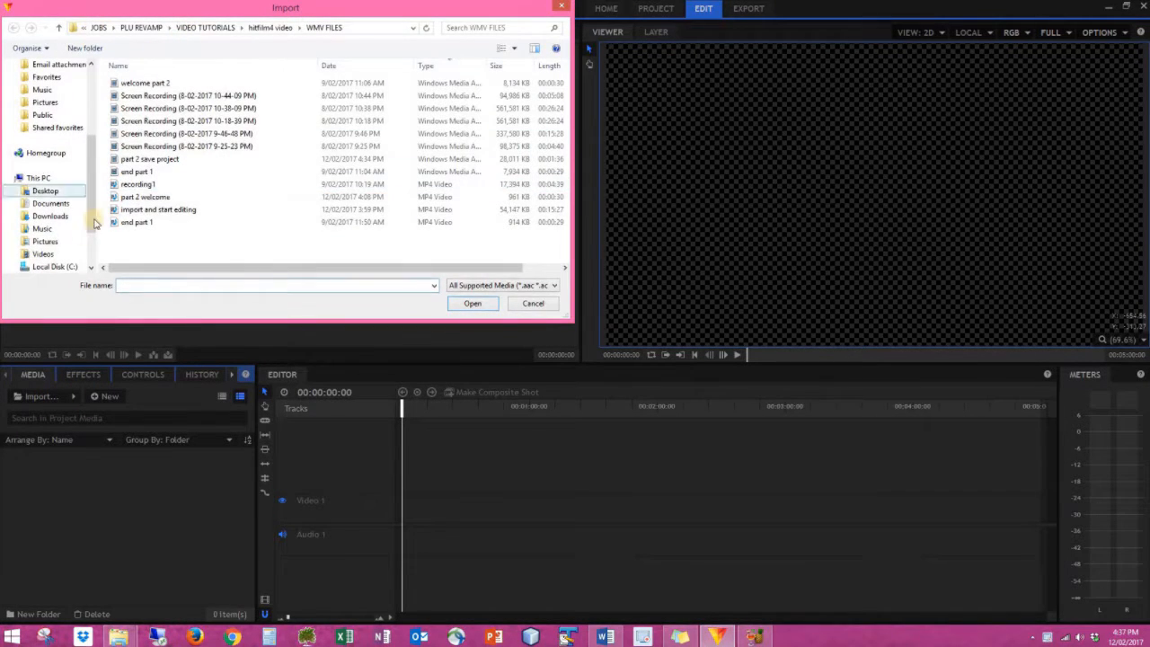
scroll(89, 222, "down", 1)
left_click(55, 241)
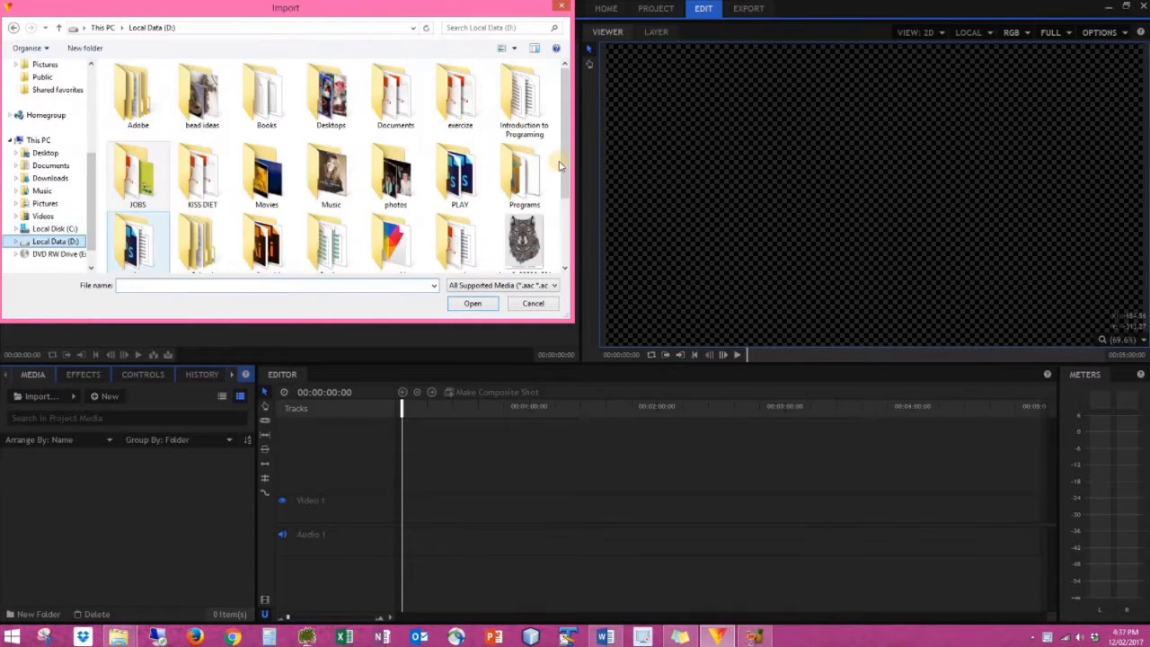
scroll(565, 180, "down", 3)
double_click(396, 180)
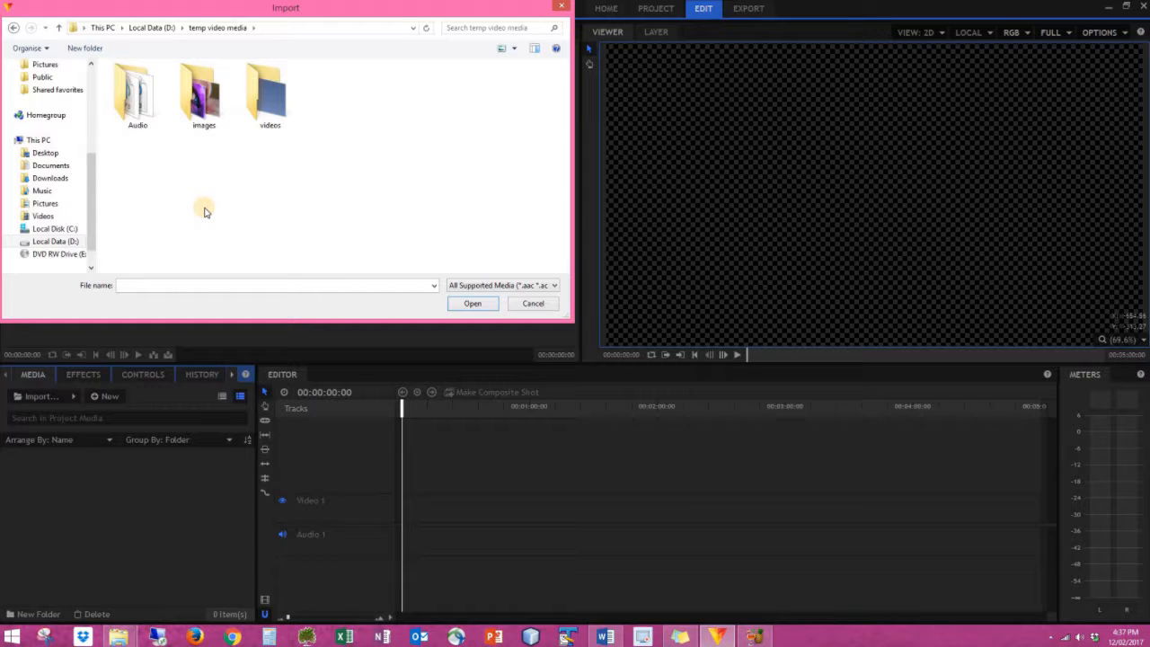
double_click(200, 107)
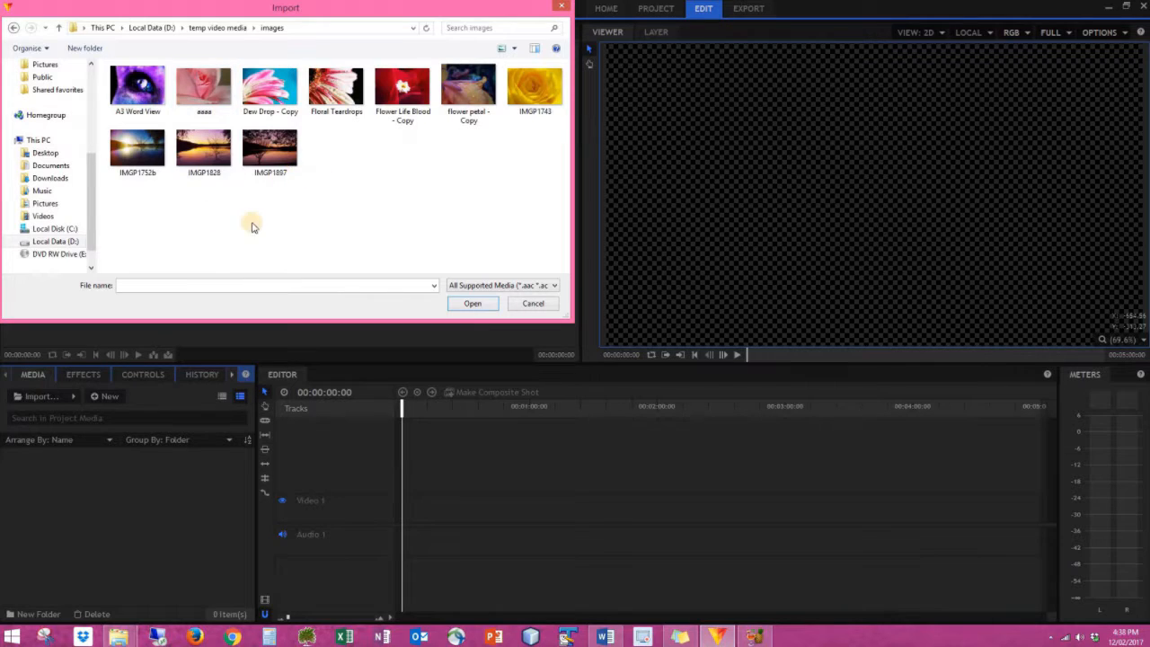
left_click(136, 89)
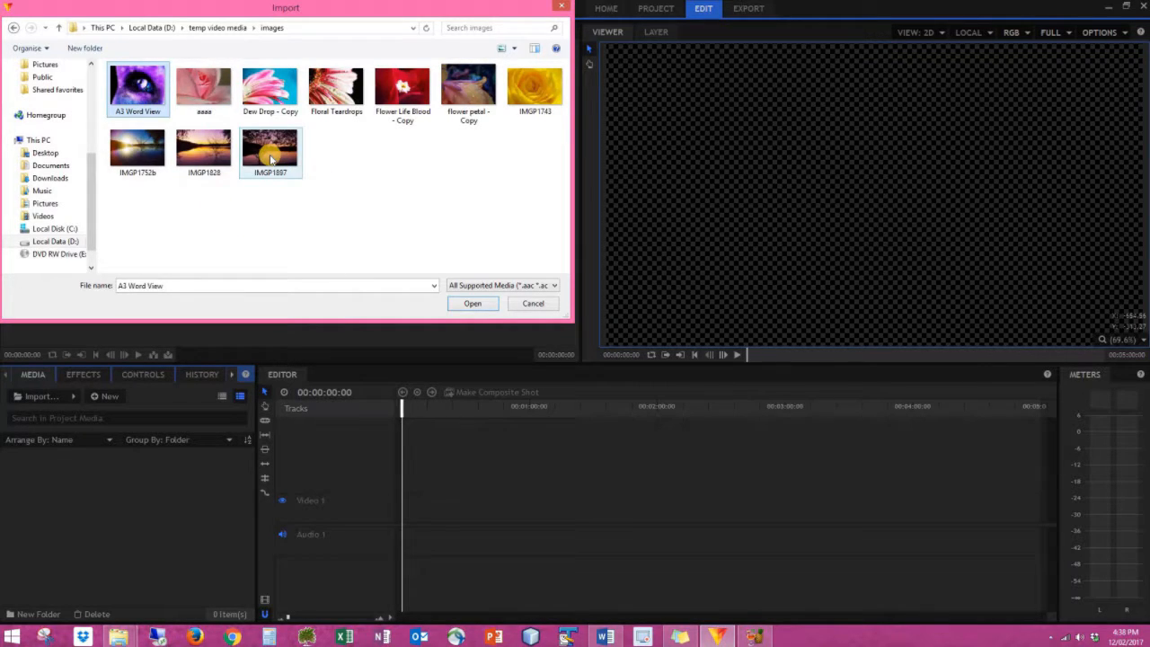
left_click(273, 155, "shift")
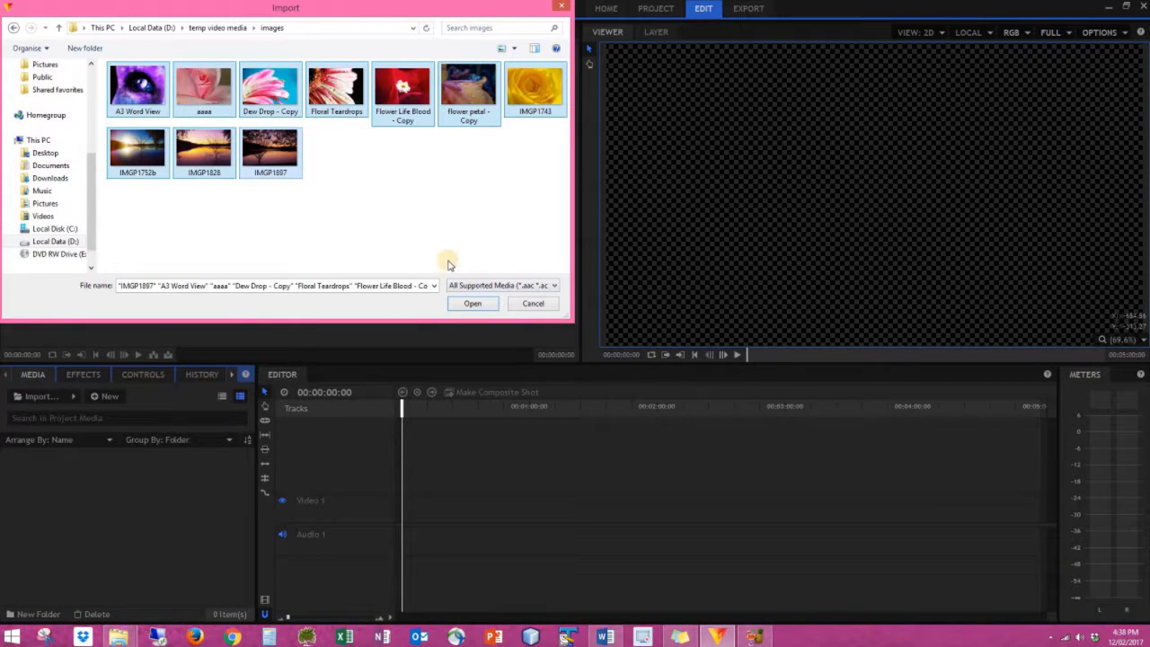
left_click(472, 303)
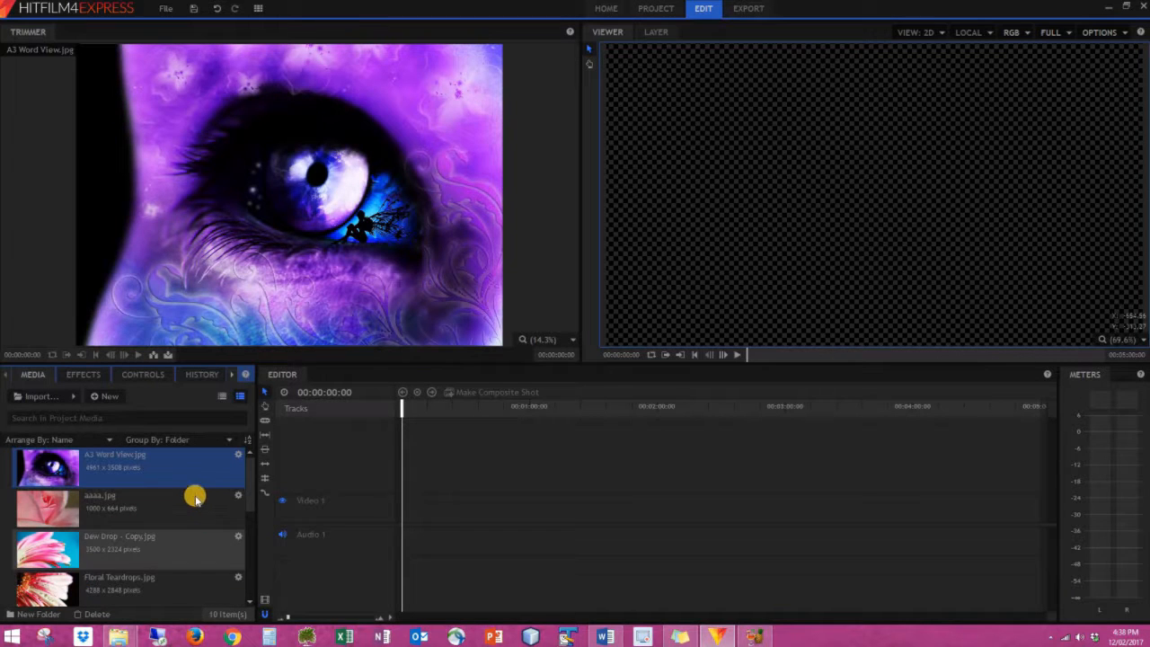
- Look through the imported pictures and change the project media from preview thumbnails to the compact list view
scroll(247, 512, "down", 5)
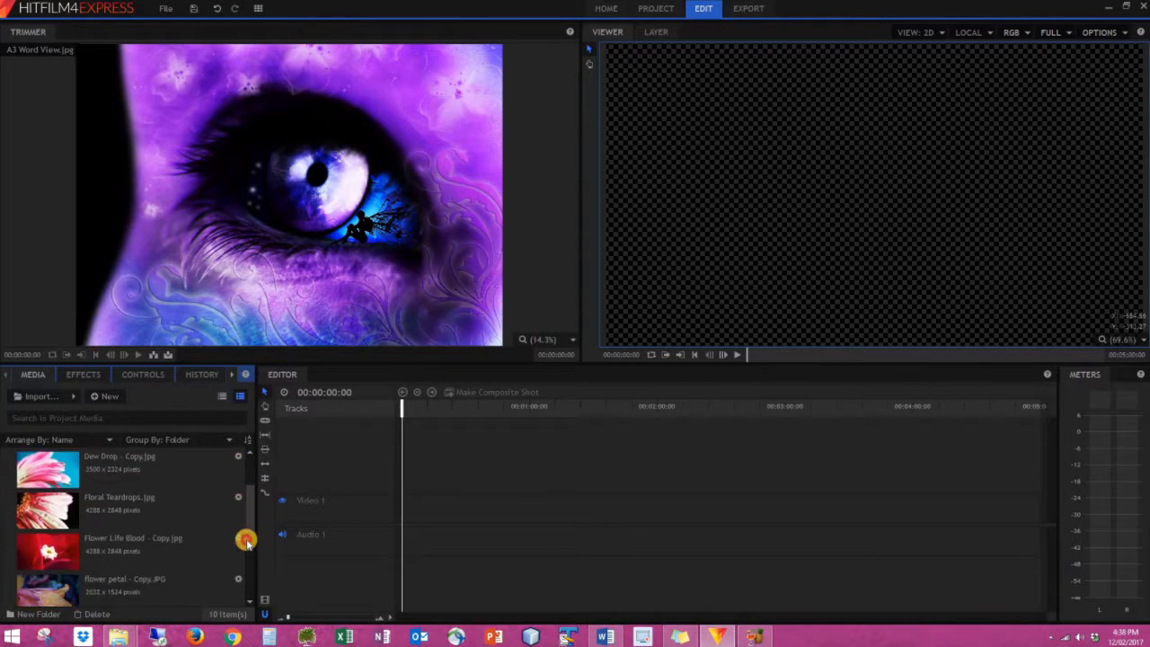
scroll(247, 526, "up", 5)
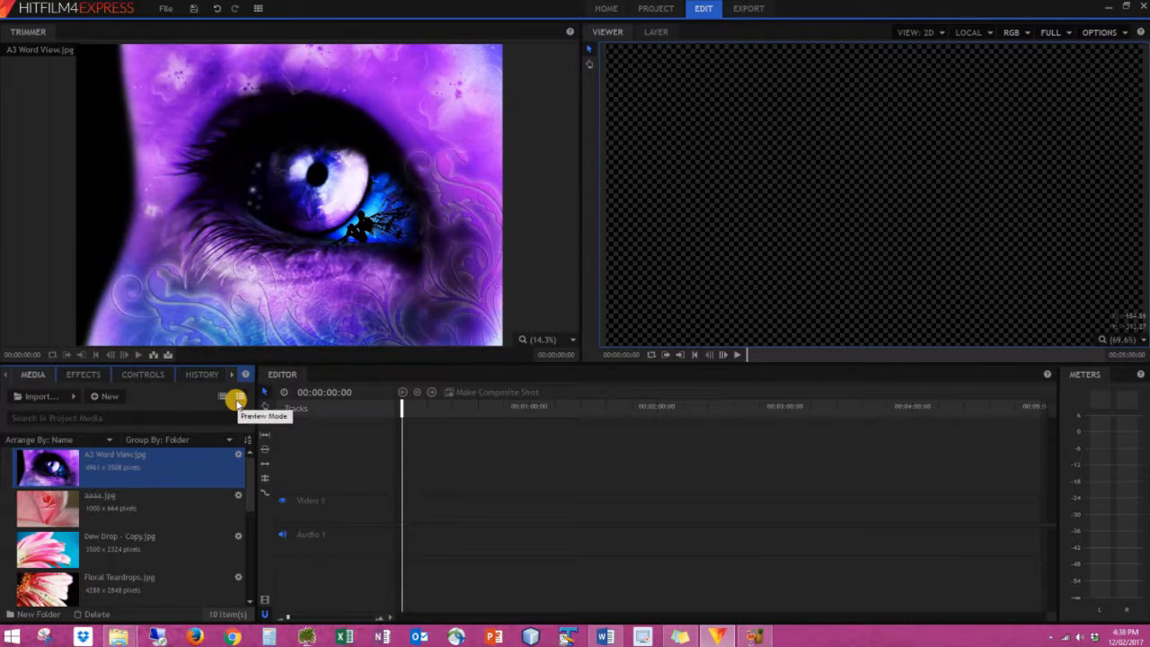
left_click(222, 400)
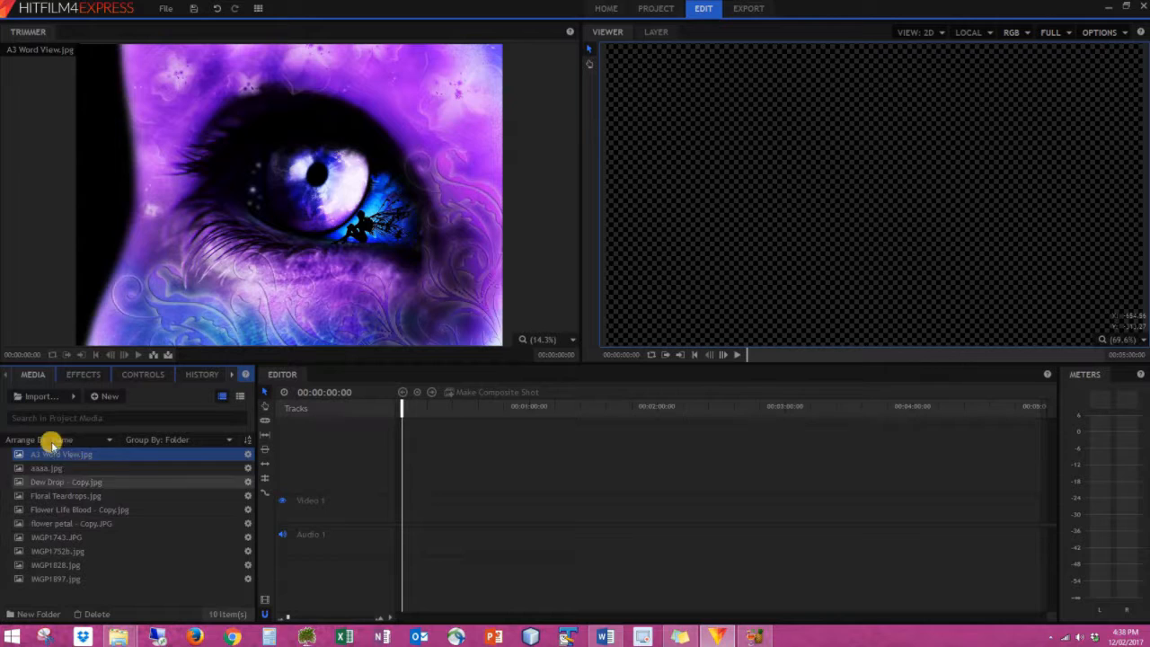
- Import the acoustic guitar motivational track and Elevator-music from the Audio folder of temp video media
left_click(43, 400)
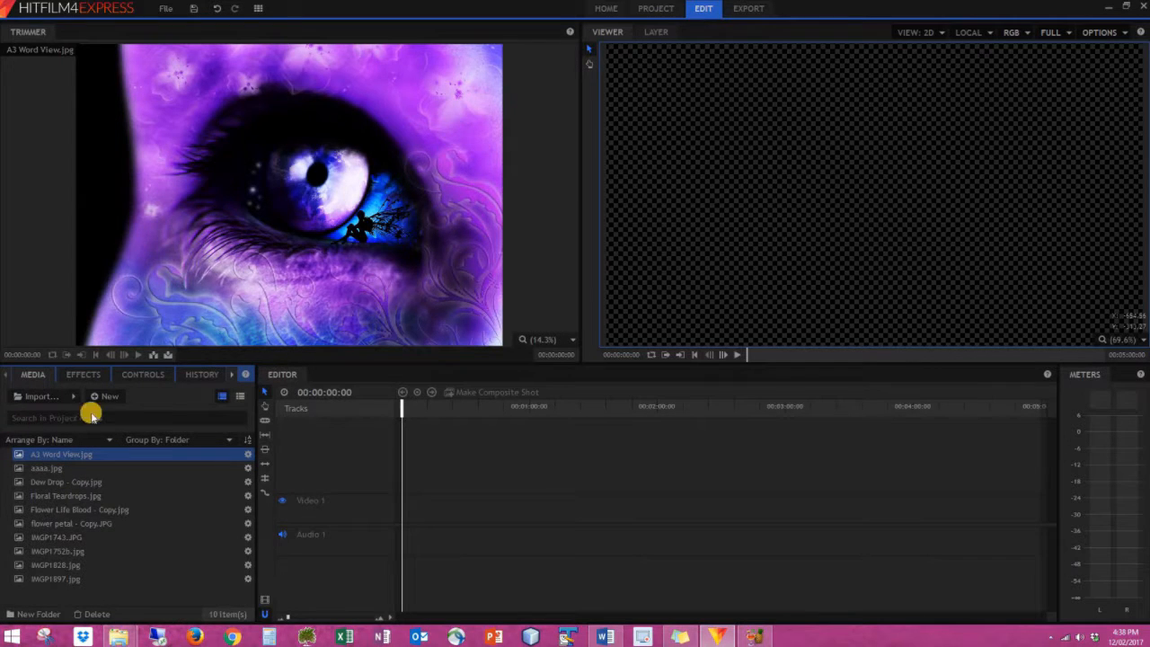
left_click(217, 28)
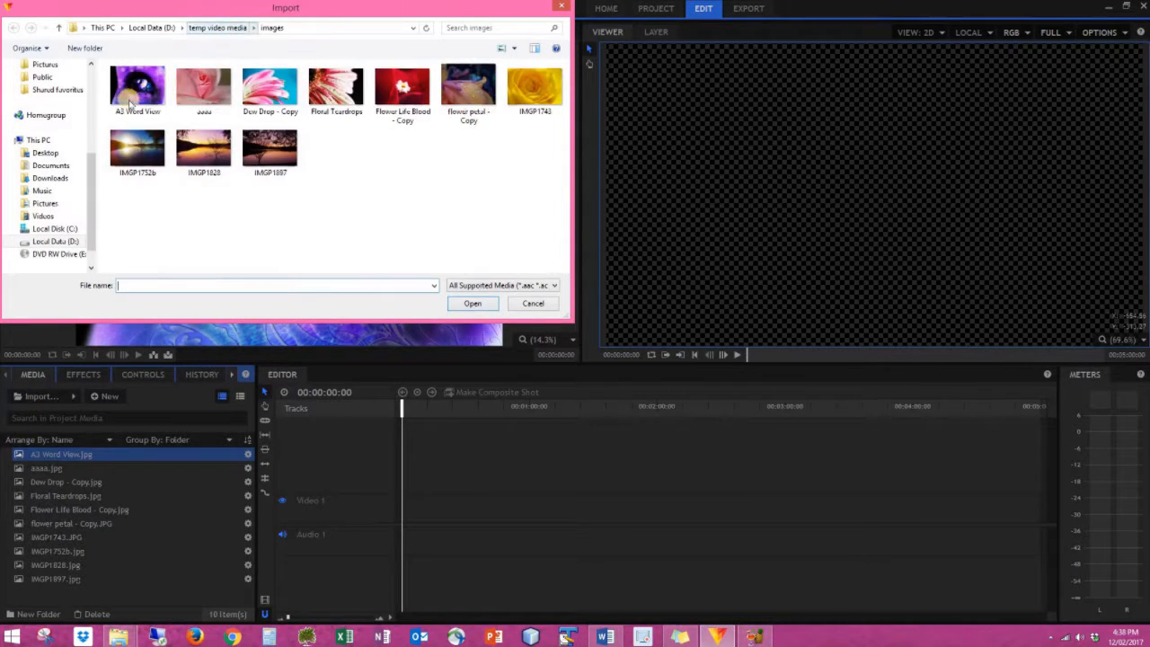
double_click(137, 98)
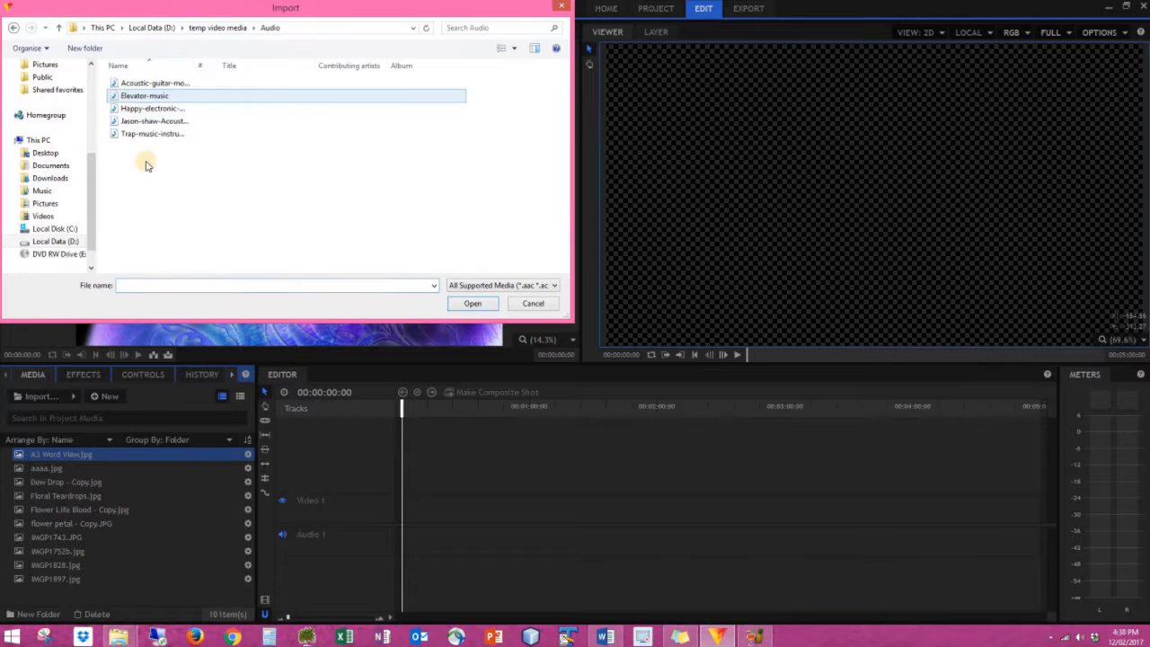
left_click(142, 84)
left_click(142, 95, "ctrl")
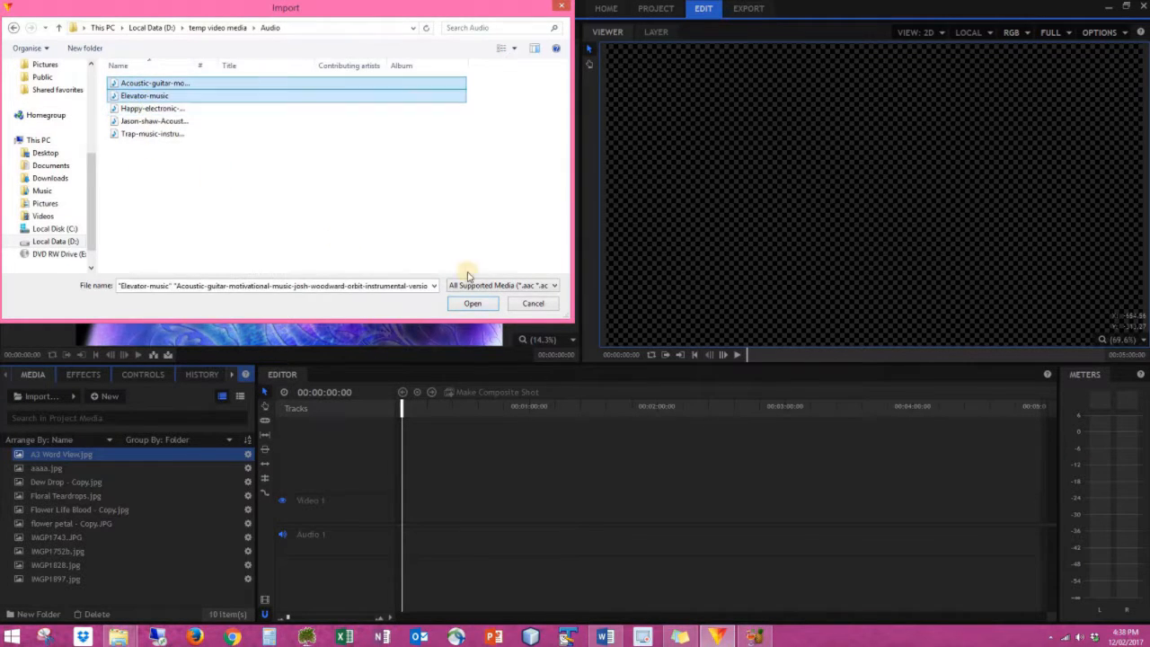
left_click(472, 304)
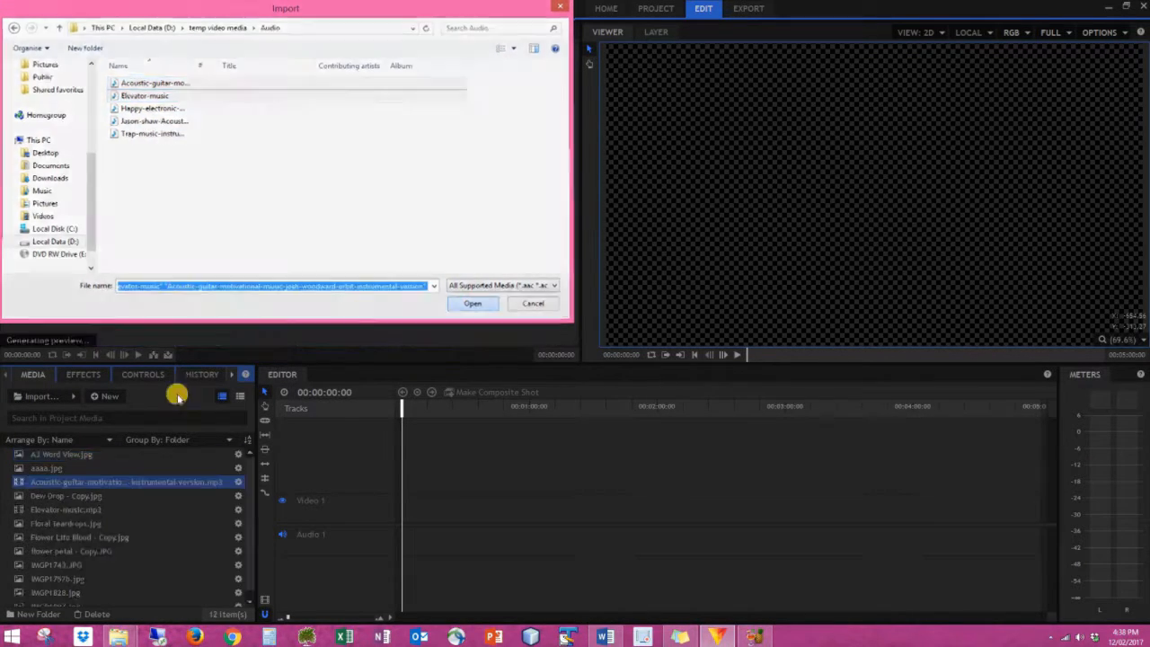
- Import the Ephemeral Dreams4_mpeg4 clip from the videos folder of temp video media
key("ctrl+i")
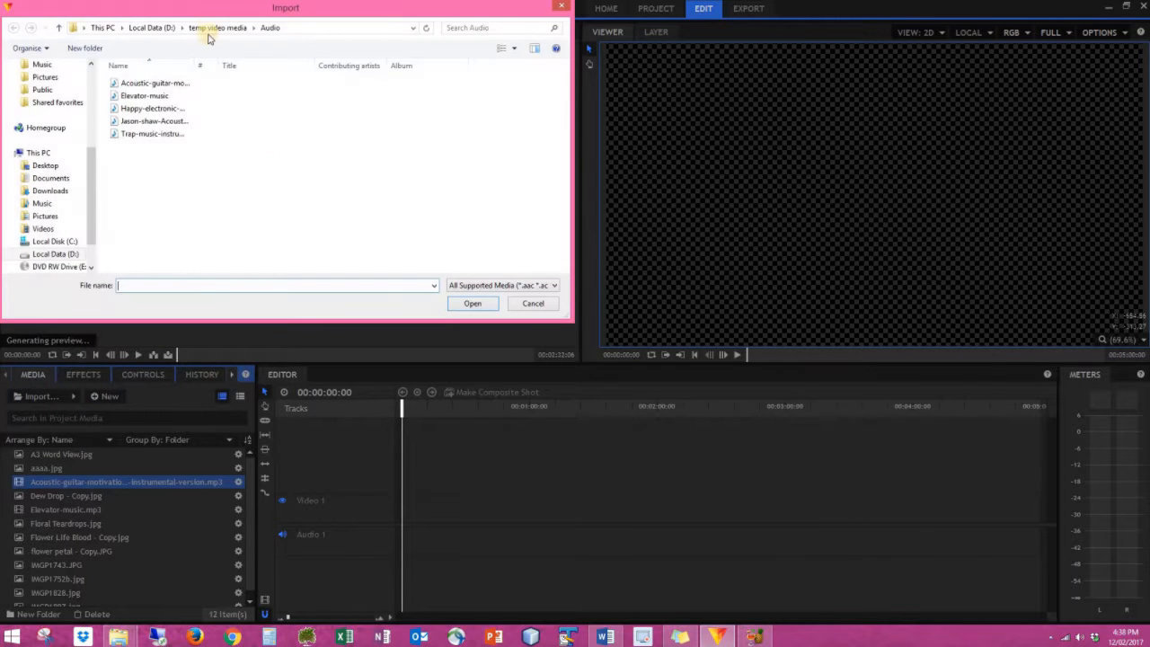
left_click(207, 27)
double_click(267, 113)
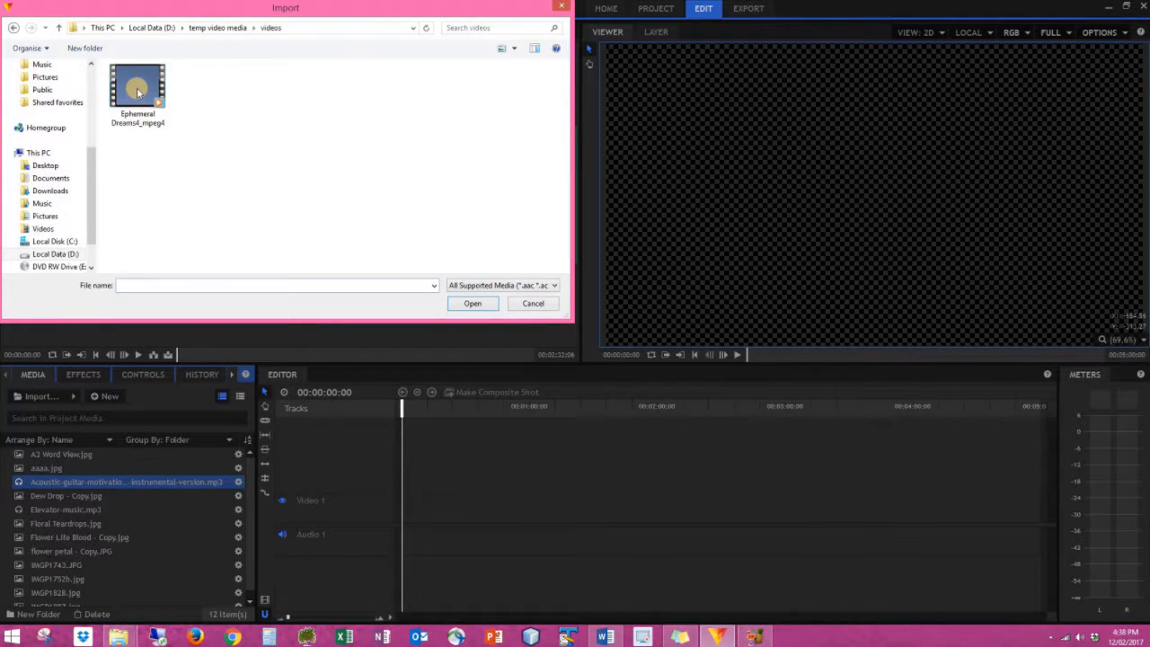
left_click(137, 94)
key("Return")
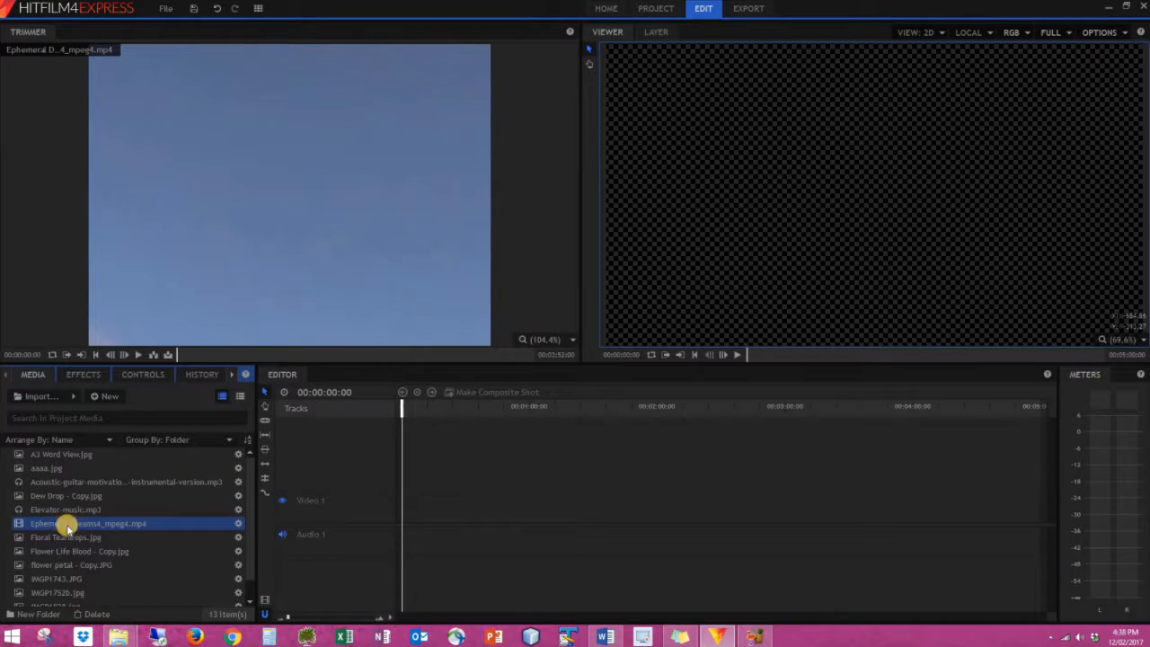
- Create a media folder named Images and move A3 Word View.jpg, aaaa.jpg and Dew Drop - Copy.jpg into it
left_click(34, 614)
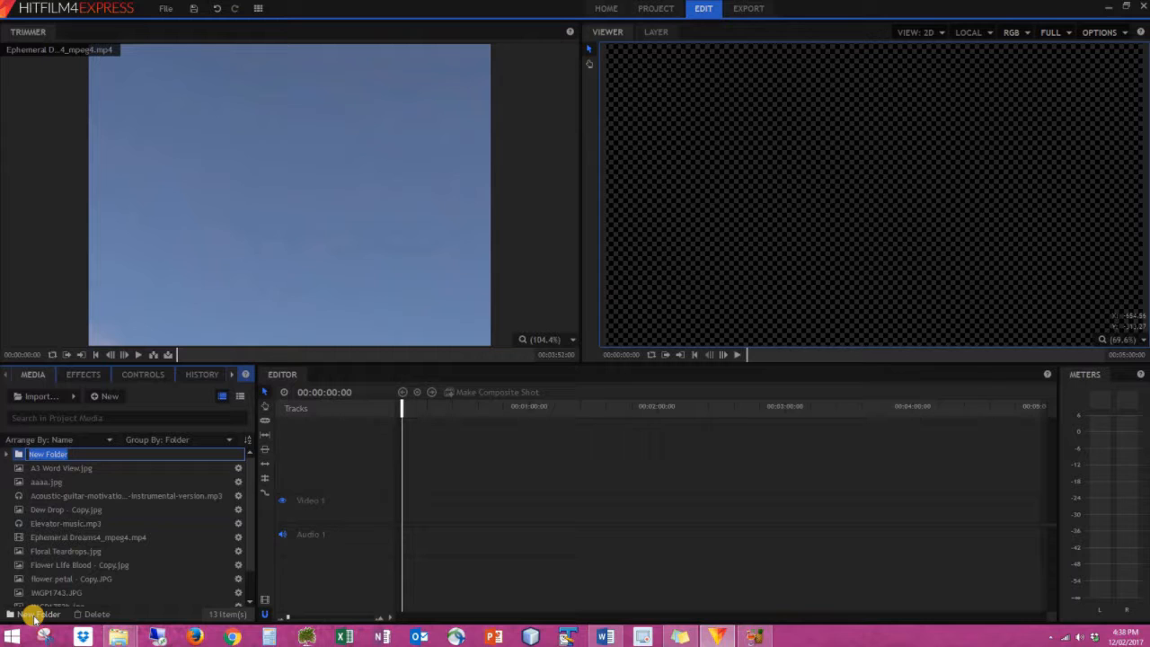
type("Images")
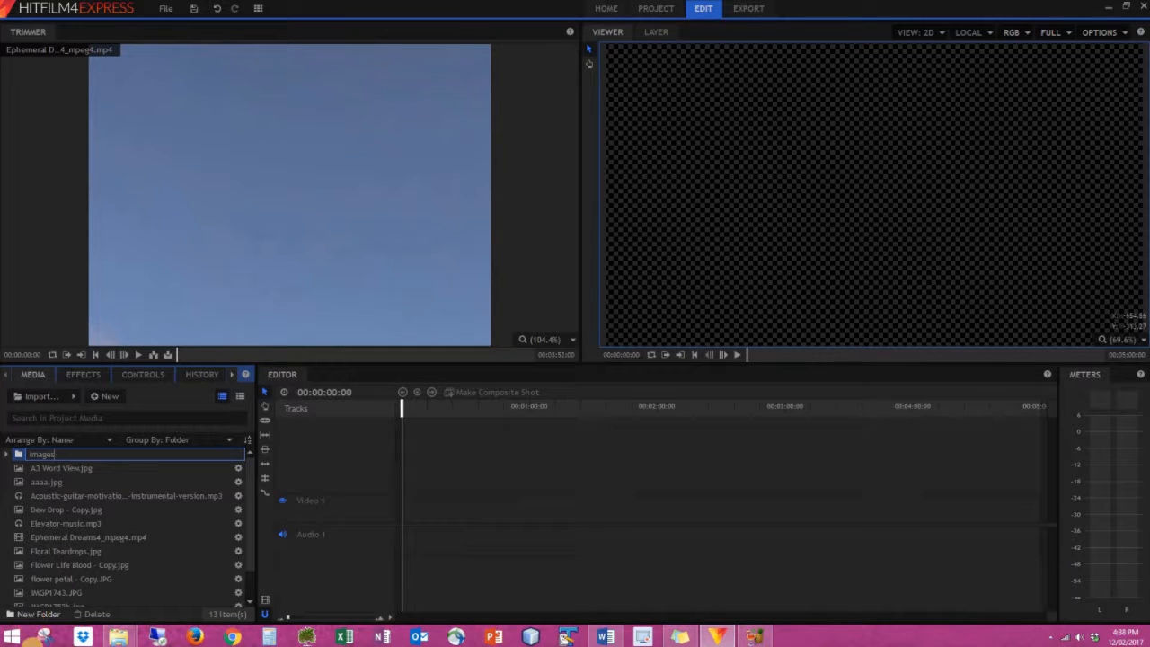
left_click(54, 468)
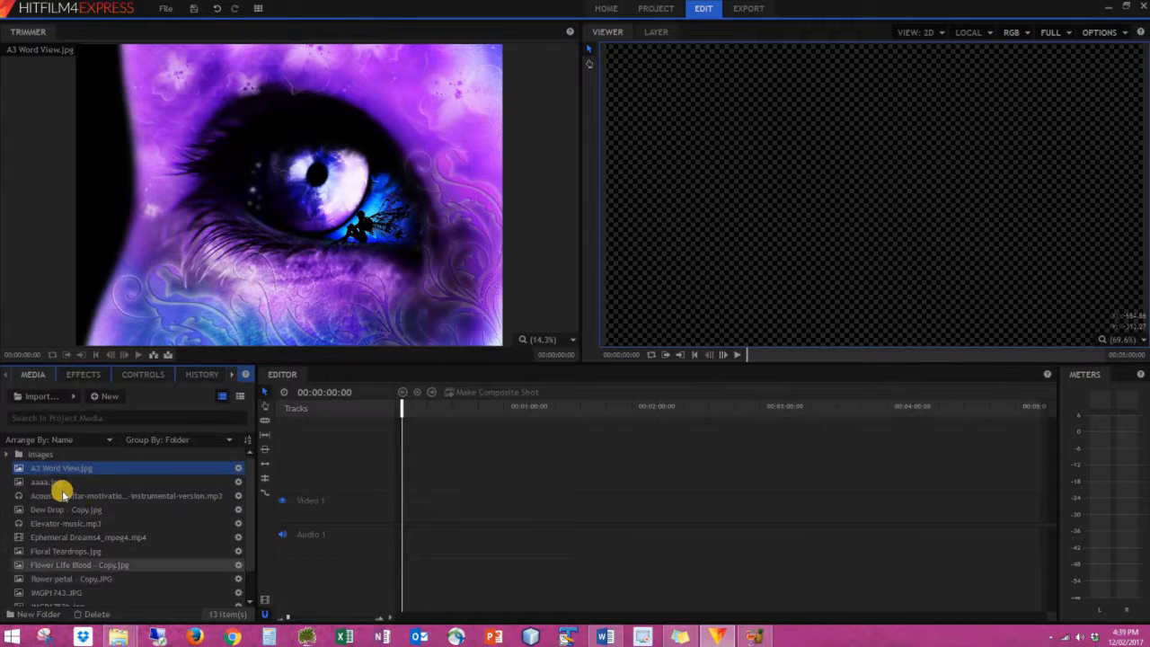
left_click(49, 483, "ctrl")
left_click_drag(52, 471, 58, 459)
left_click(52, 511)
left_click_drag(47, 508, 56, 460)
- Move the remaining pictures, Floral Teardrops.jpg through IMGP1897.jpg, into the Images folder and collapse it
left_click(64, 552)
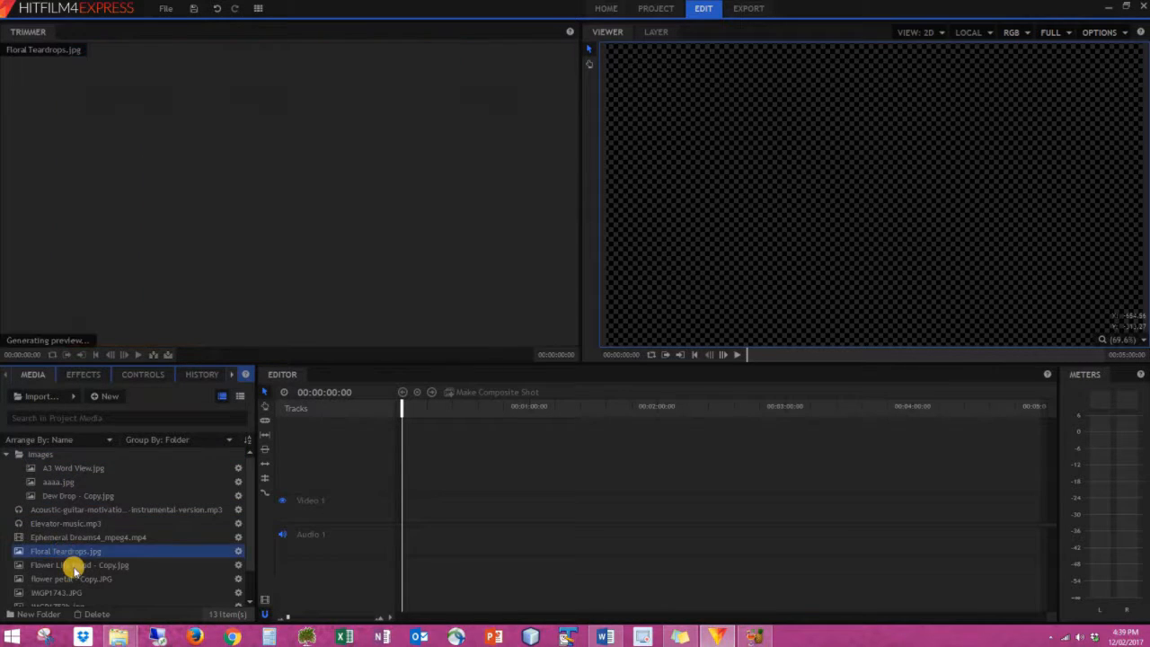
scroll(79, 573, "down", 2)
left_click(57, 599, "shift")
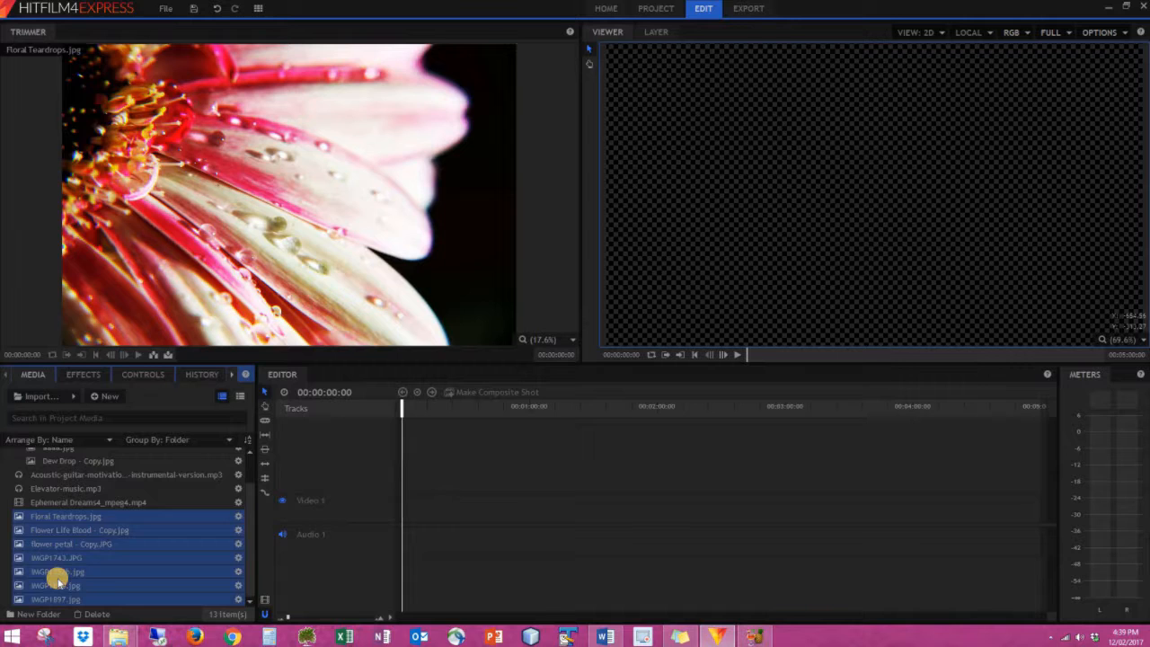
scroll(58, 582, "up", 2)
left_click_drag(74, 553, 74, 460)
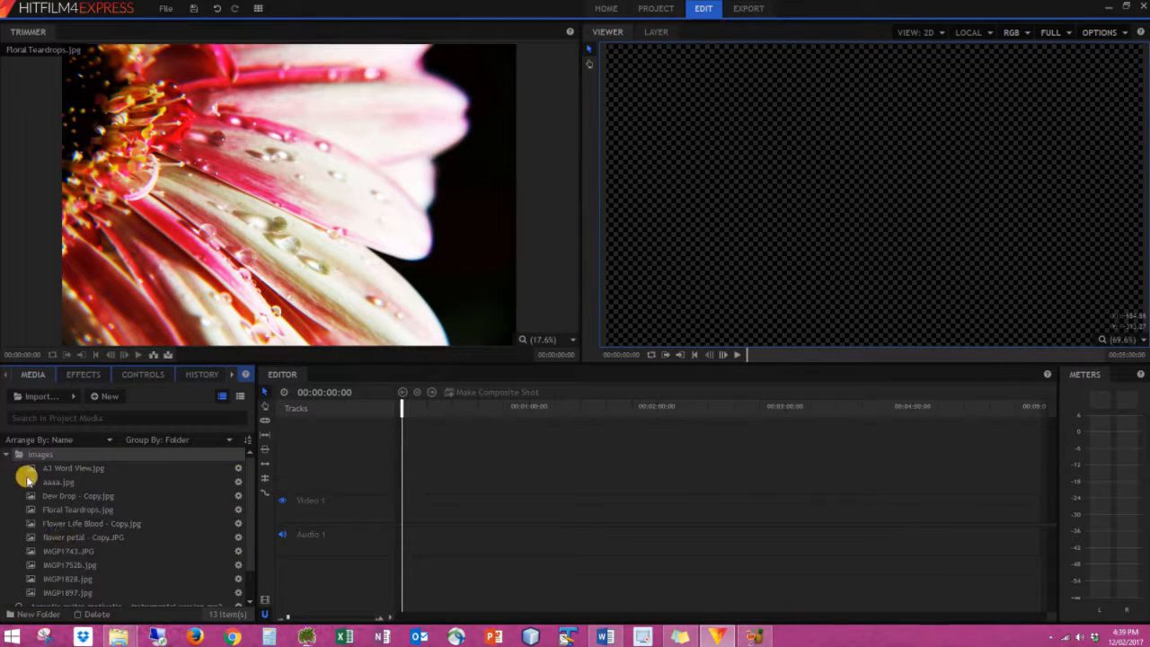
left_click(10, 453)
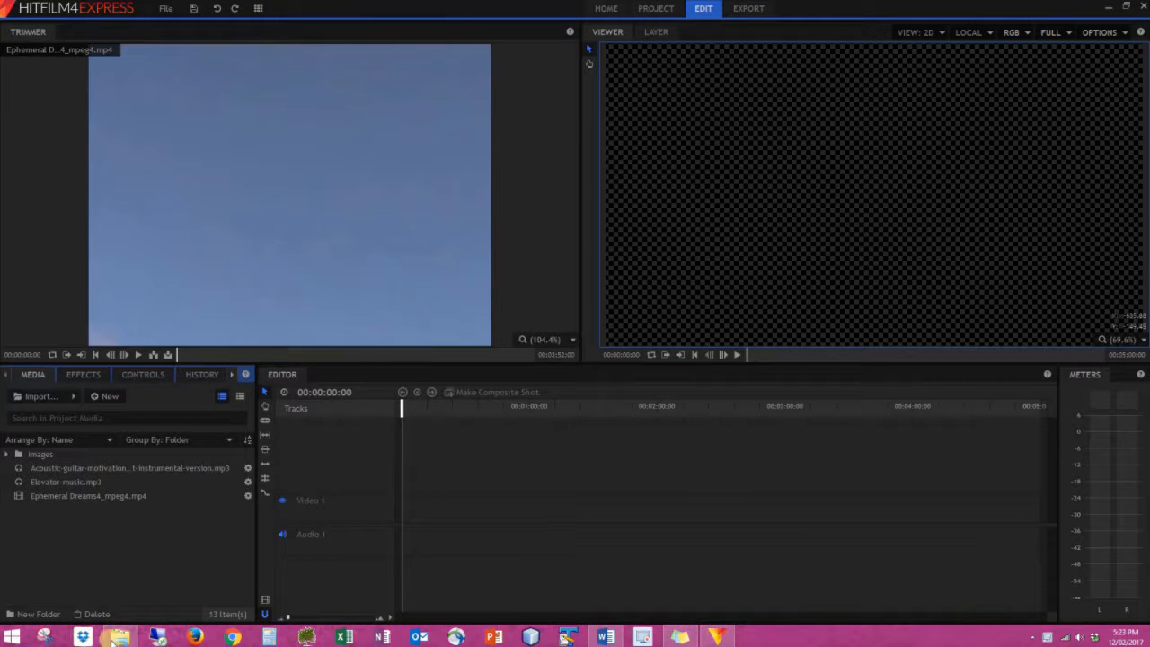
- Switch to File Explorer and open the temp video media folder to examine the source files
left_click(106, 636)
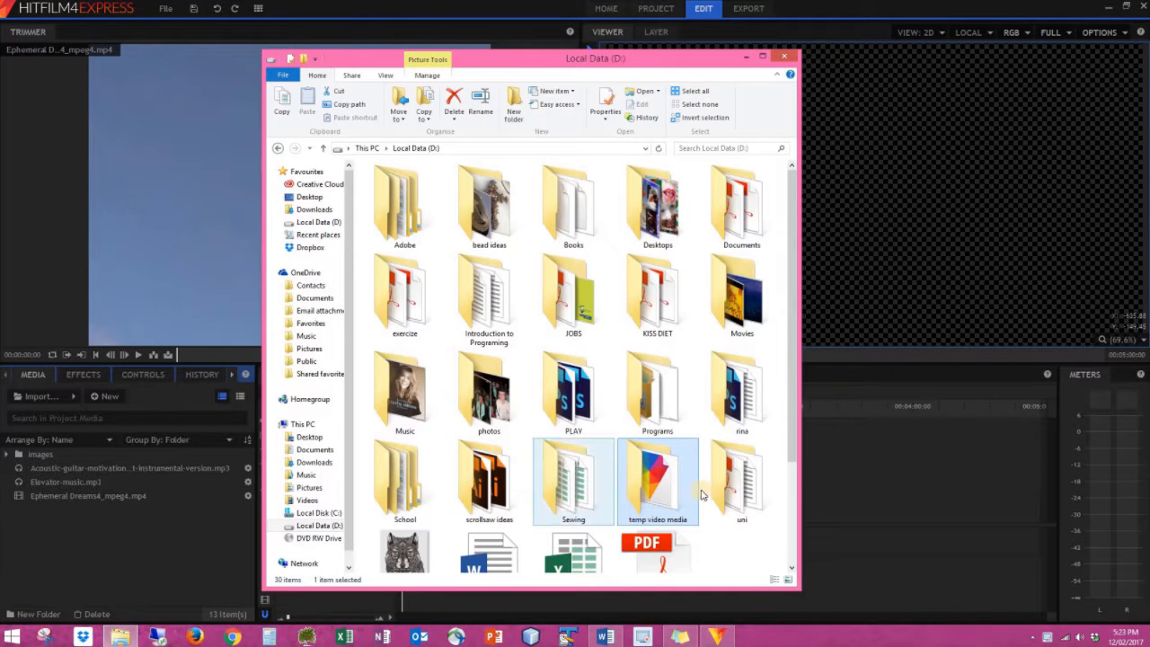
double_click(631, 472)
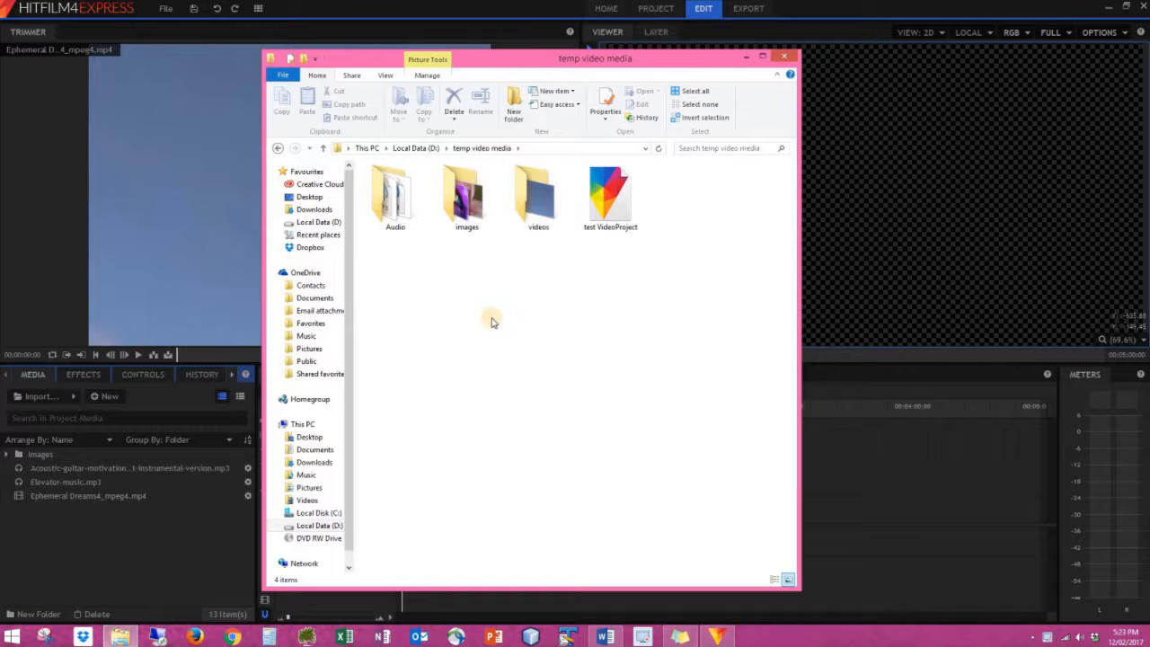
- Switch back to HitFilm, expand the Images folder and show the project media in Preview Mode
left_click(23, 455)
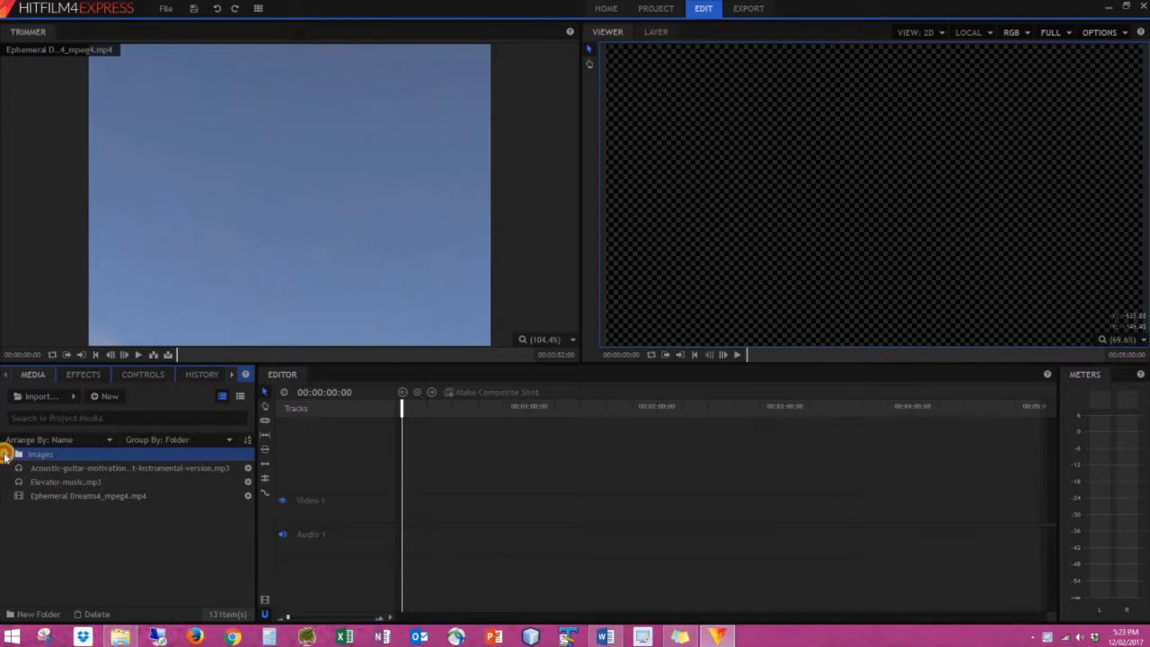
left_click(7, 453)
left_click(241, 397)
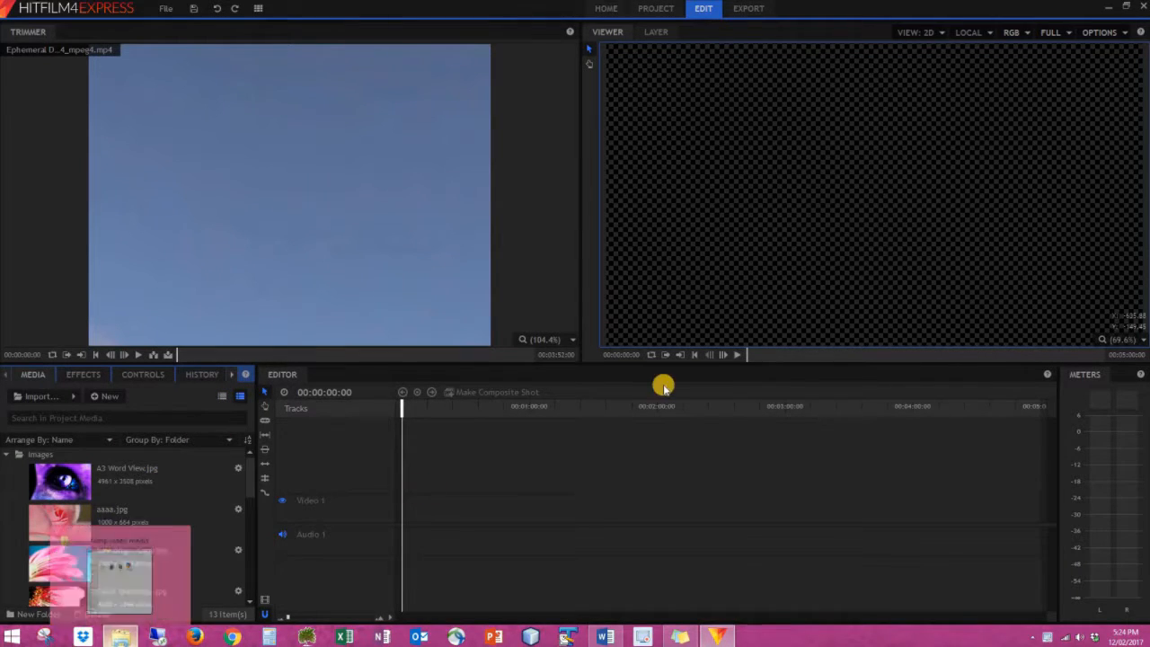
- Switch to File Explorer, delete the A3 Word View image from the source images folder and switch back to HitFilm
left_click(121, 636)
double_click(467, 194)
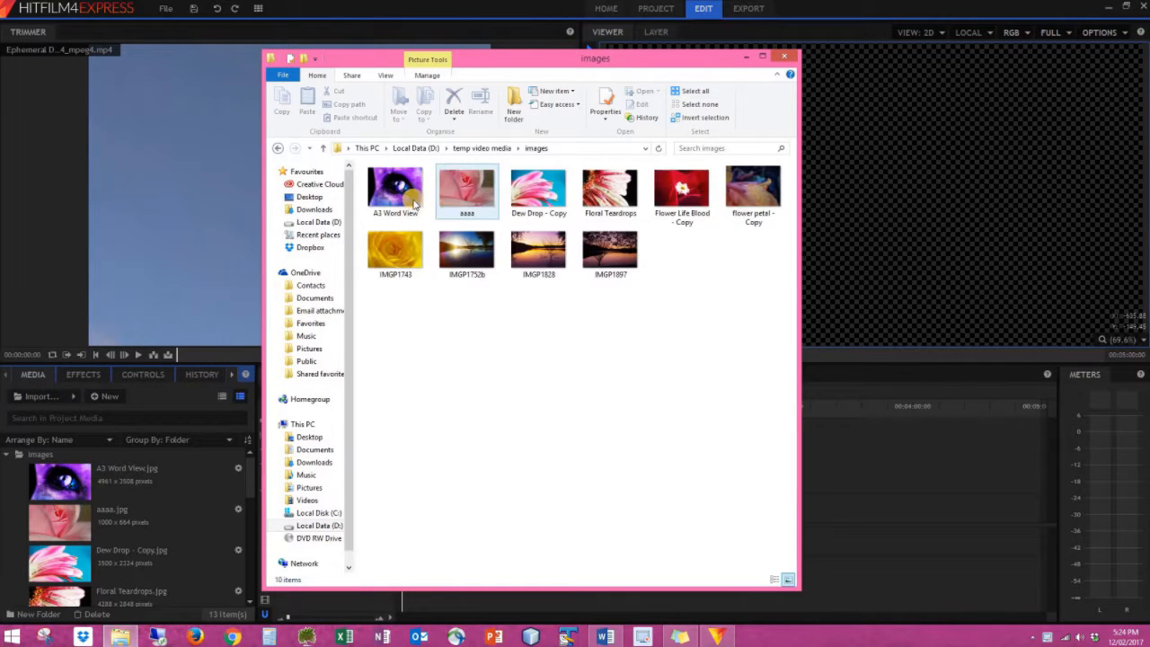
left_click(413, 202)
key("Delete")
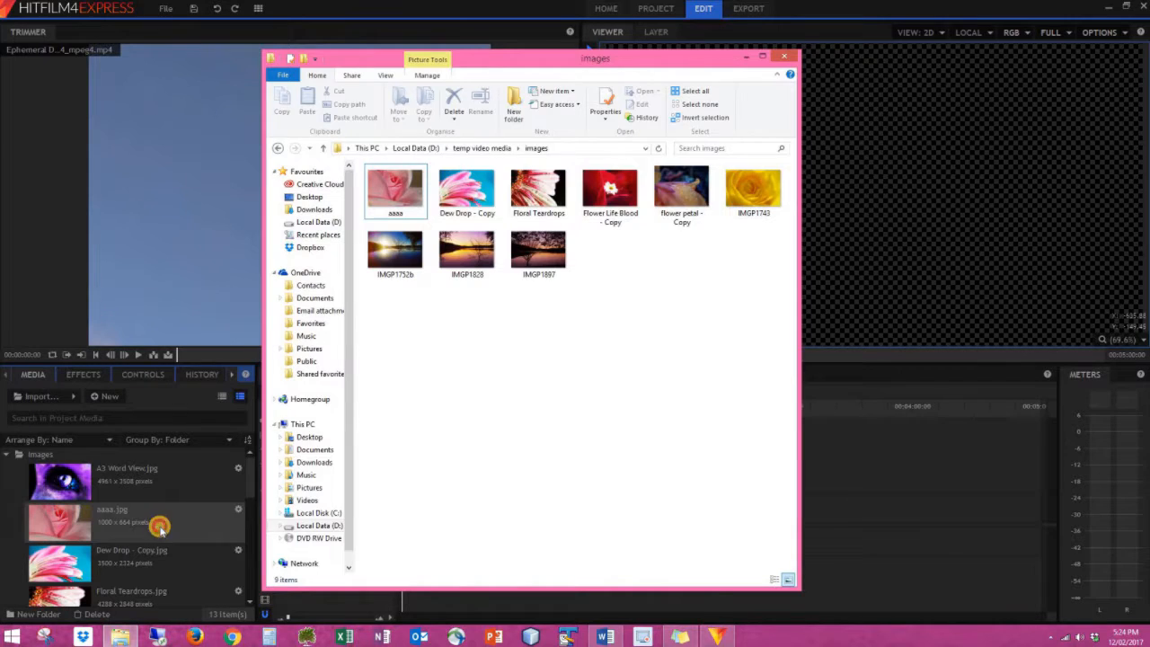
left_click(159, 482)
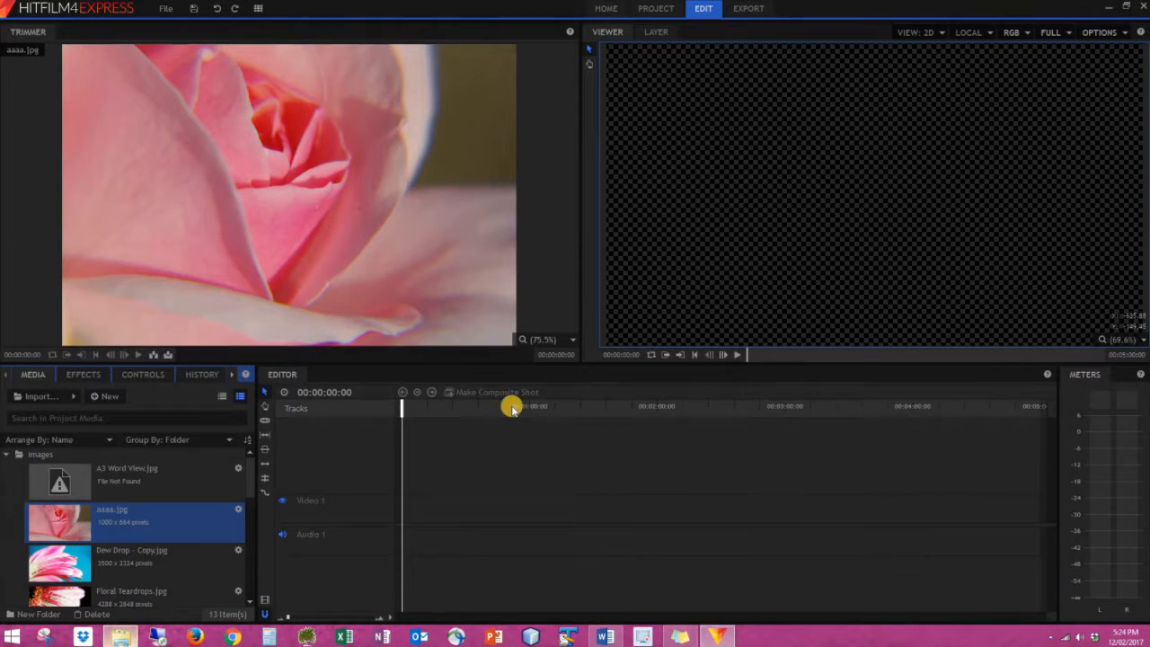
- Switch to File Explorer, undo the deletion of A3 Word View and return to HitFilm
key("alt+Tab")
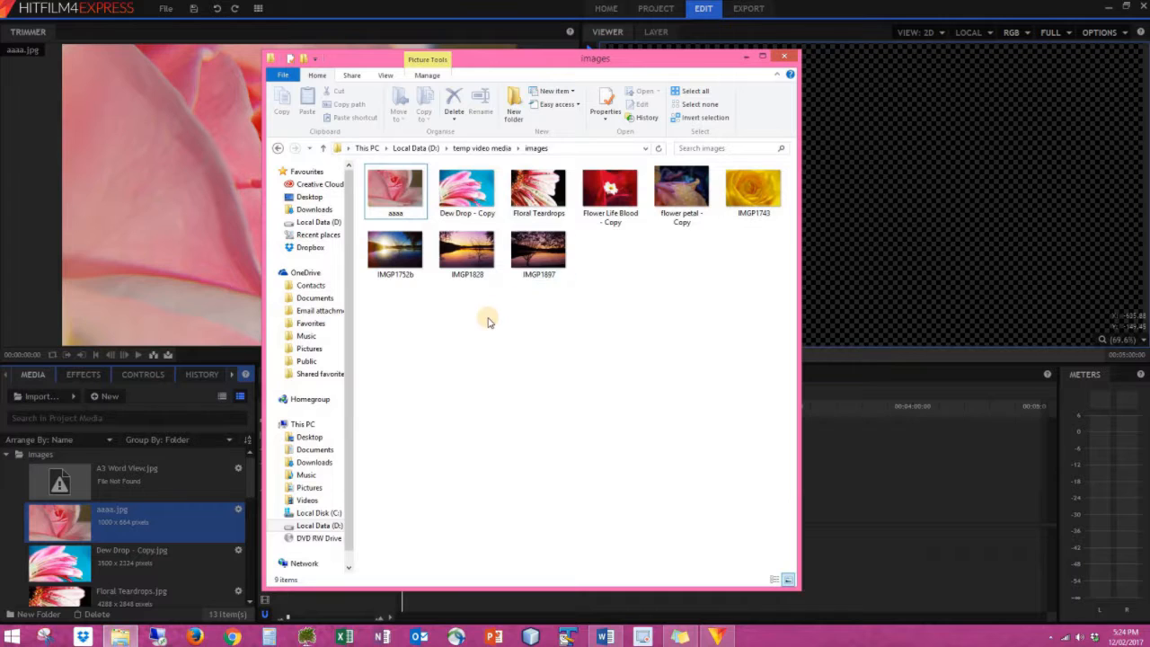
key("ctrl+z")
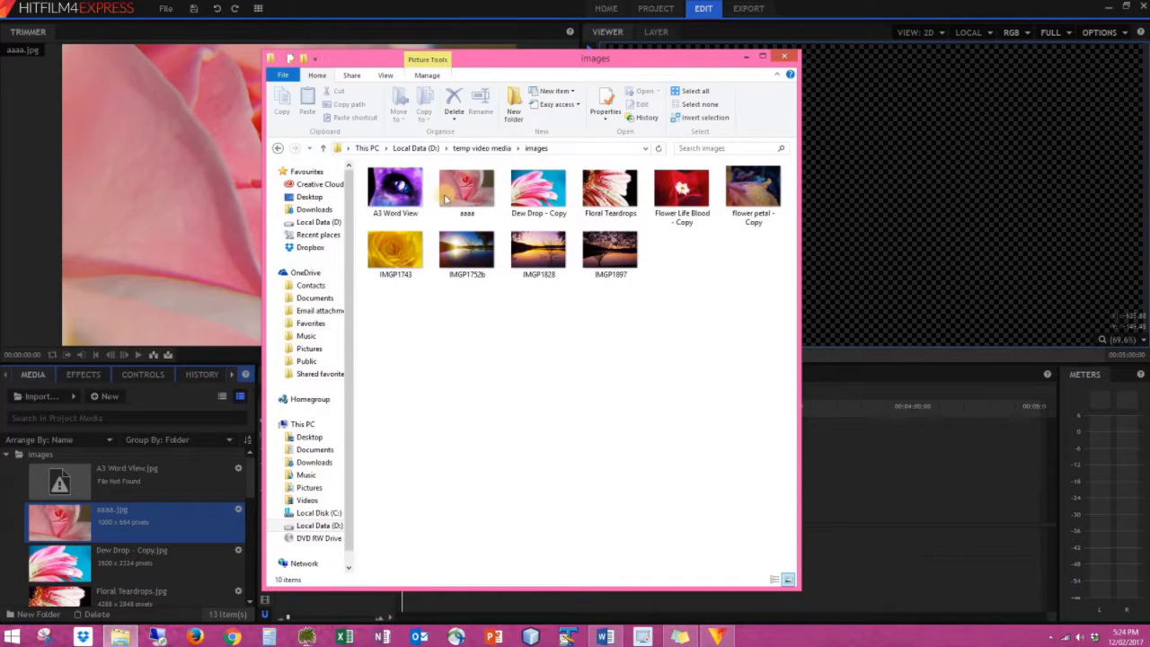
left_click(542, 447)
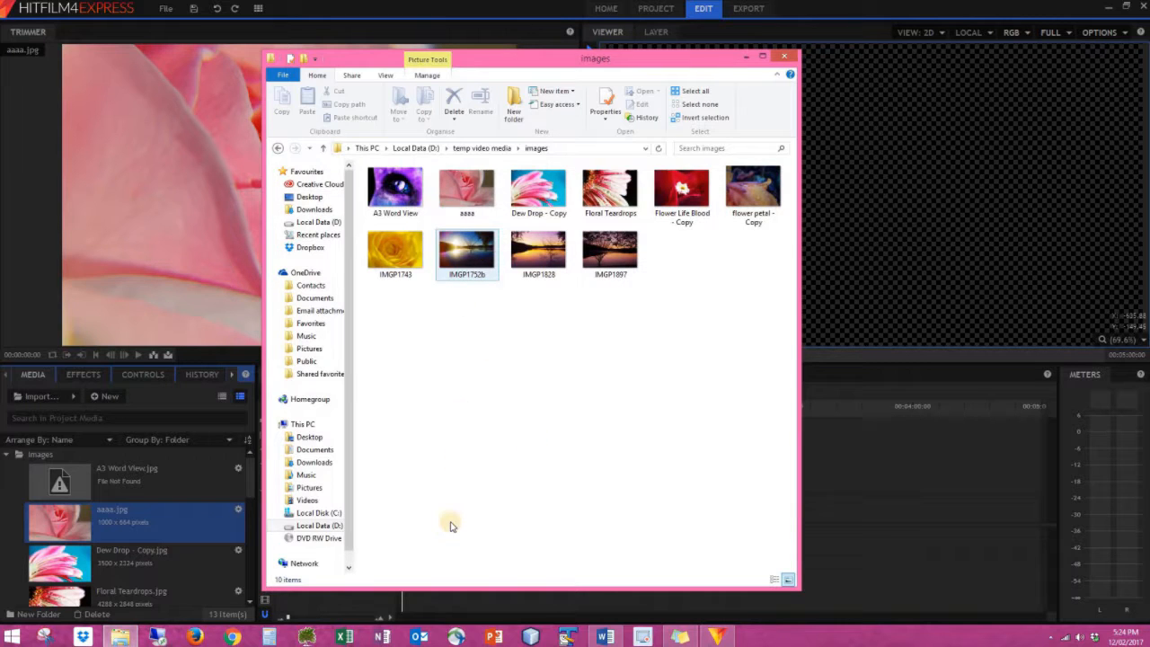
left_click(144, 511)
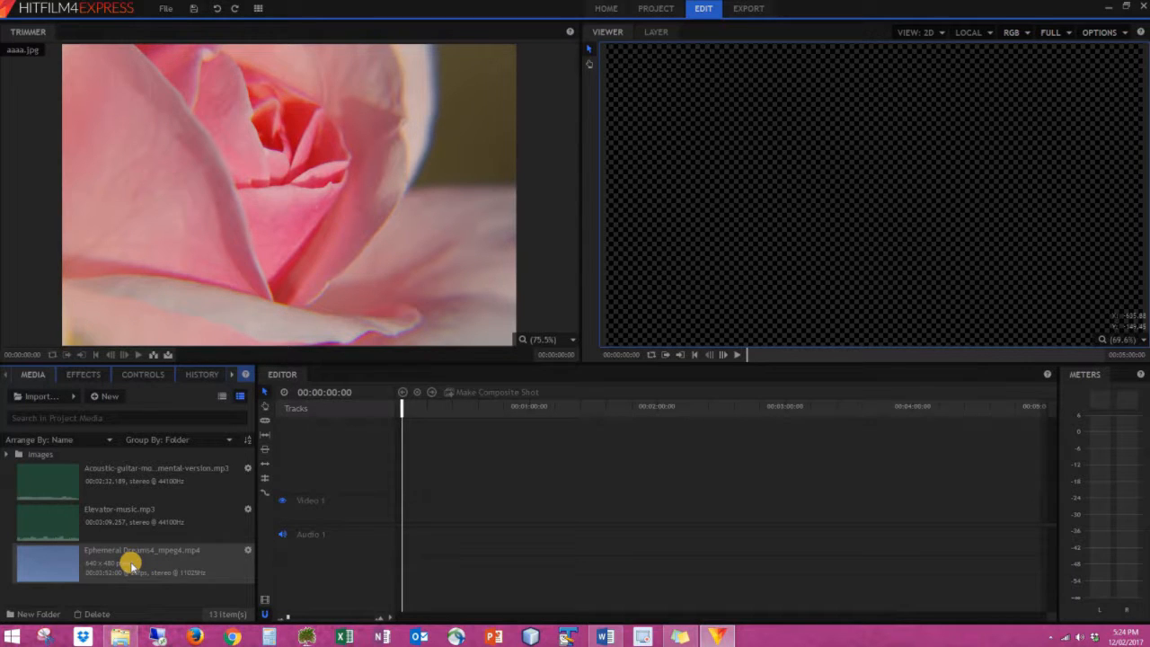
- Load Ephemeral Dreams4_mpeg4.mp4 into the Trimmer, preview its footage and set the in point at 00:01:17:15
left_click(132, 563)
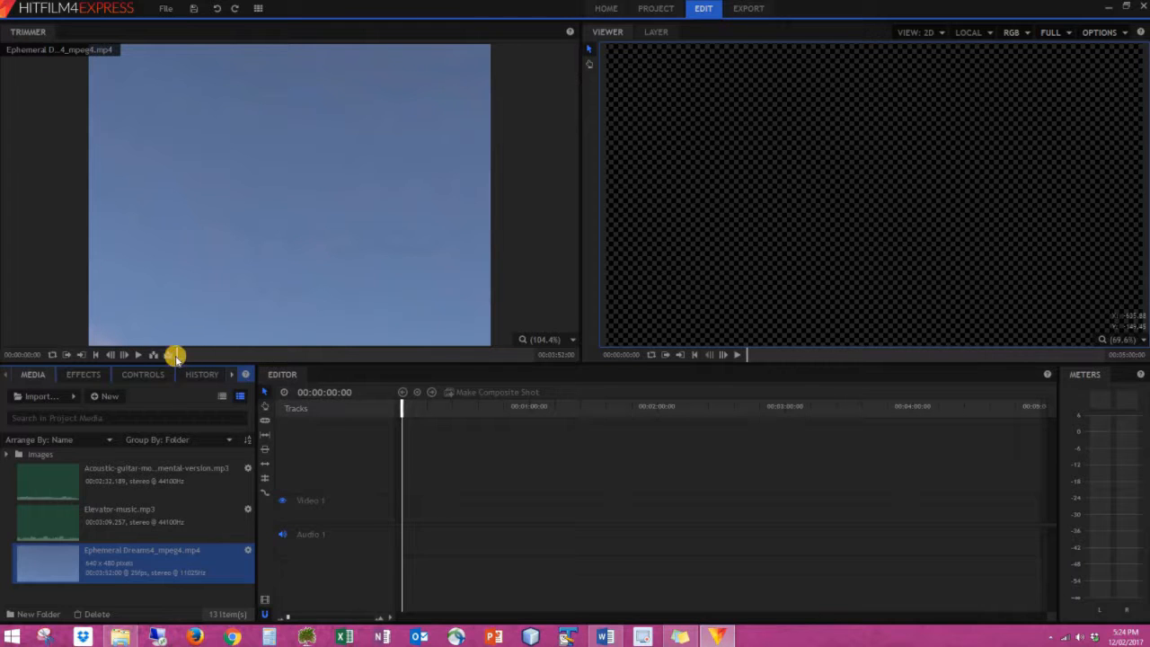
left_click_drag(176, 353, 295, 356)
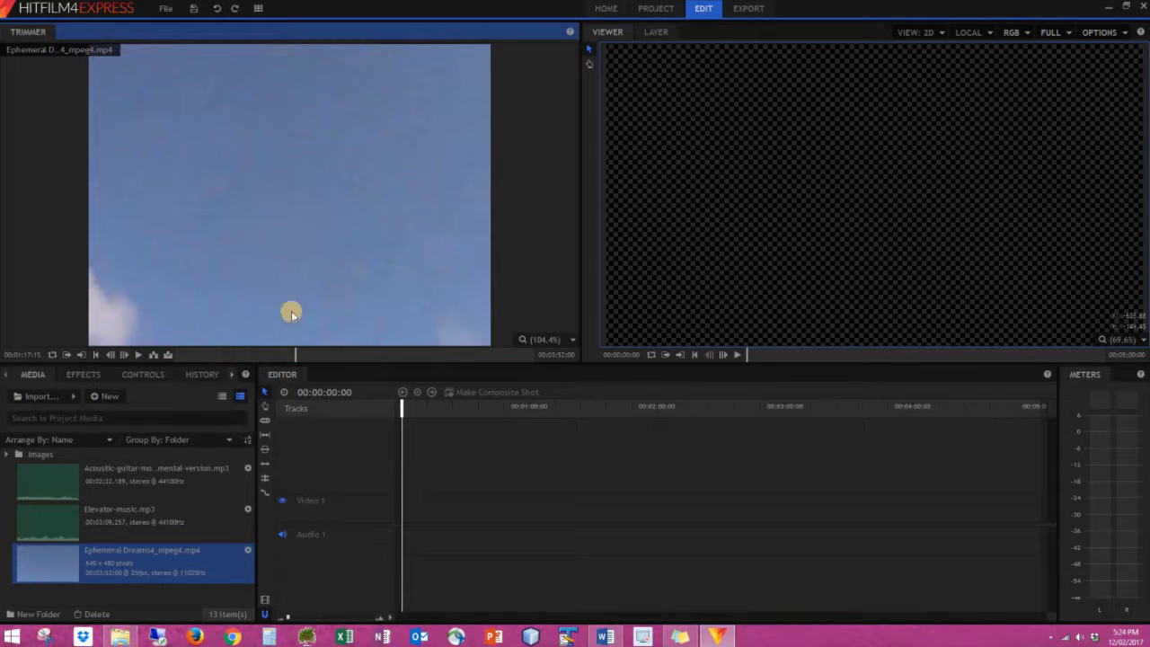
left_click_drag(295, 357, 212, 354)
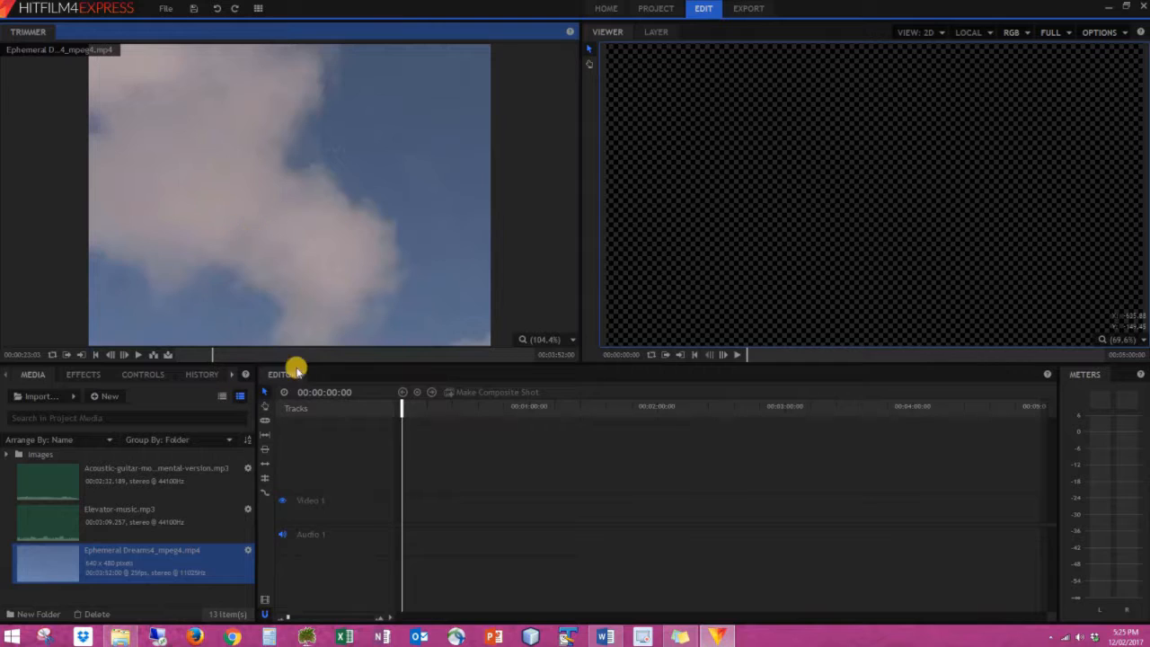
left_click(136, 355)
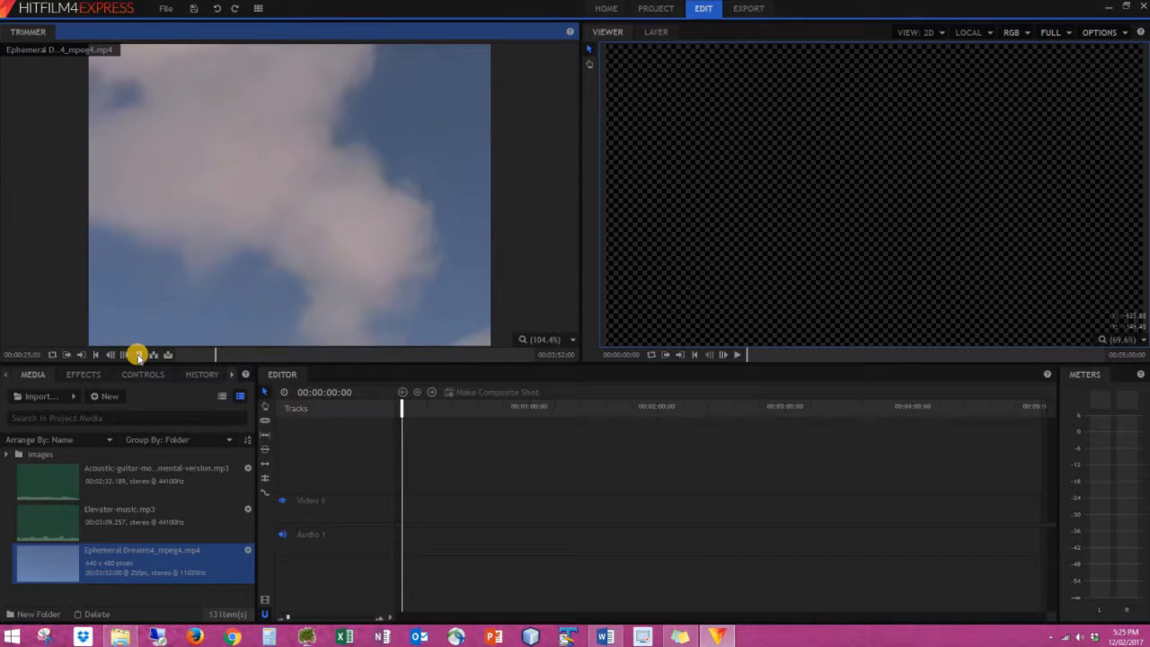
left_click(294, 355)
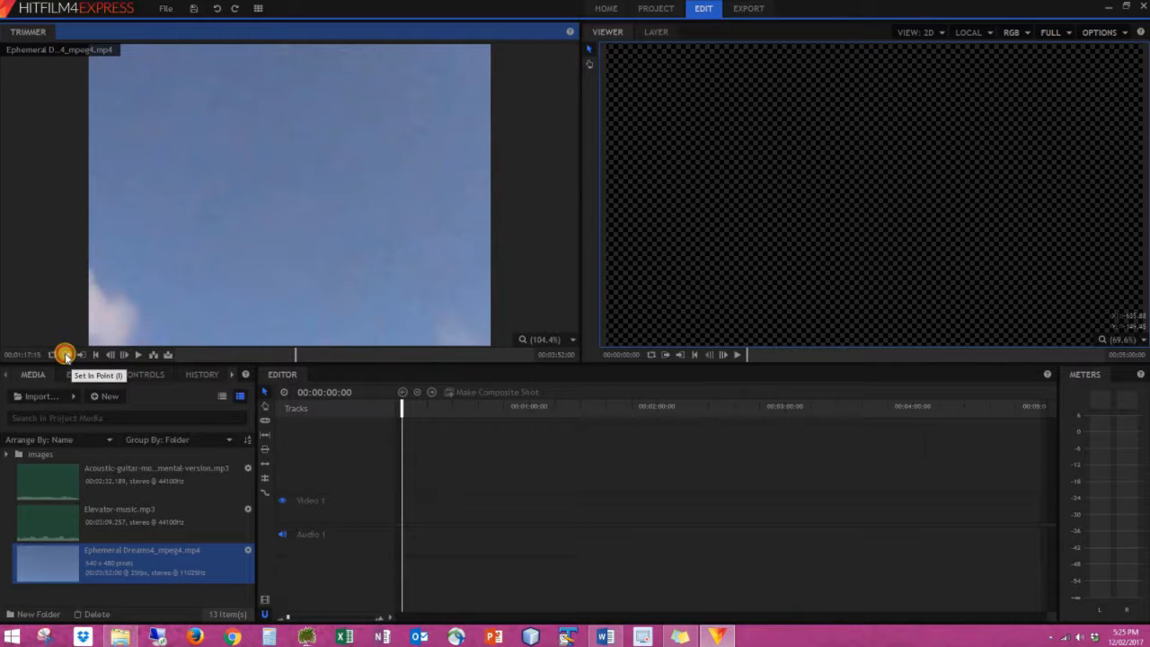
left_click(66, 355)
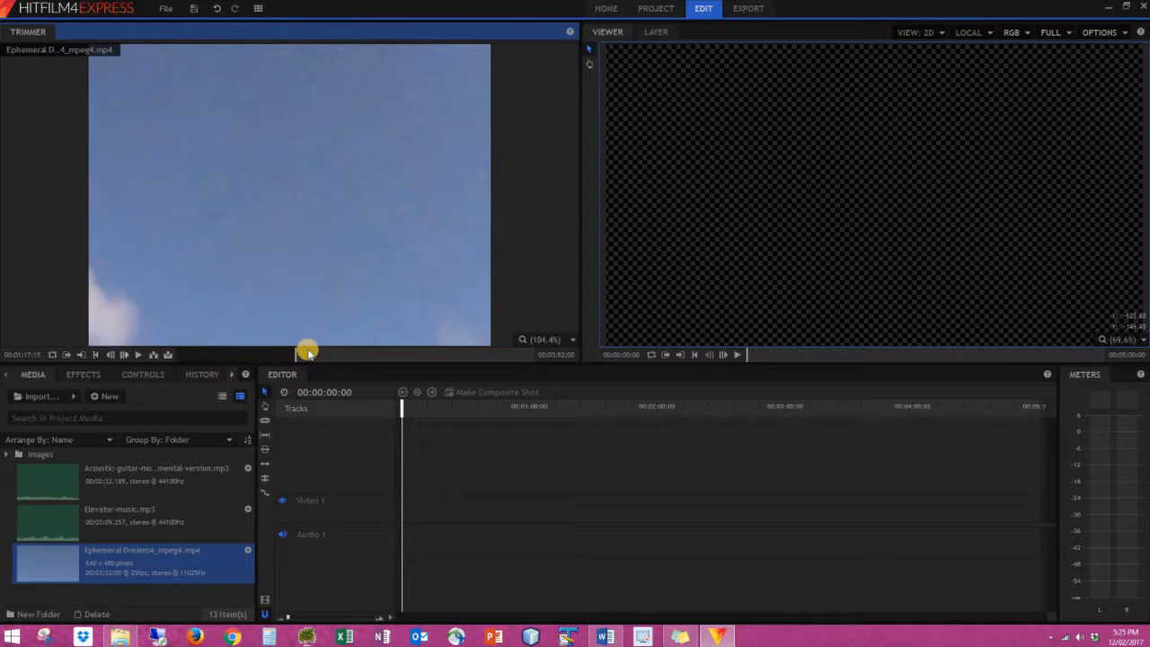
- Play the clip from the in point and set its out point at 00:02:14:20
left_click(139, 356)
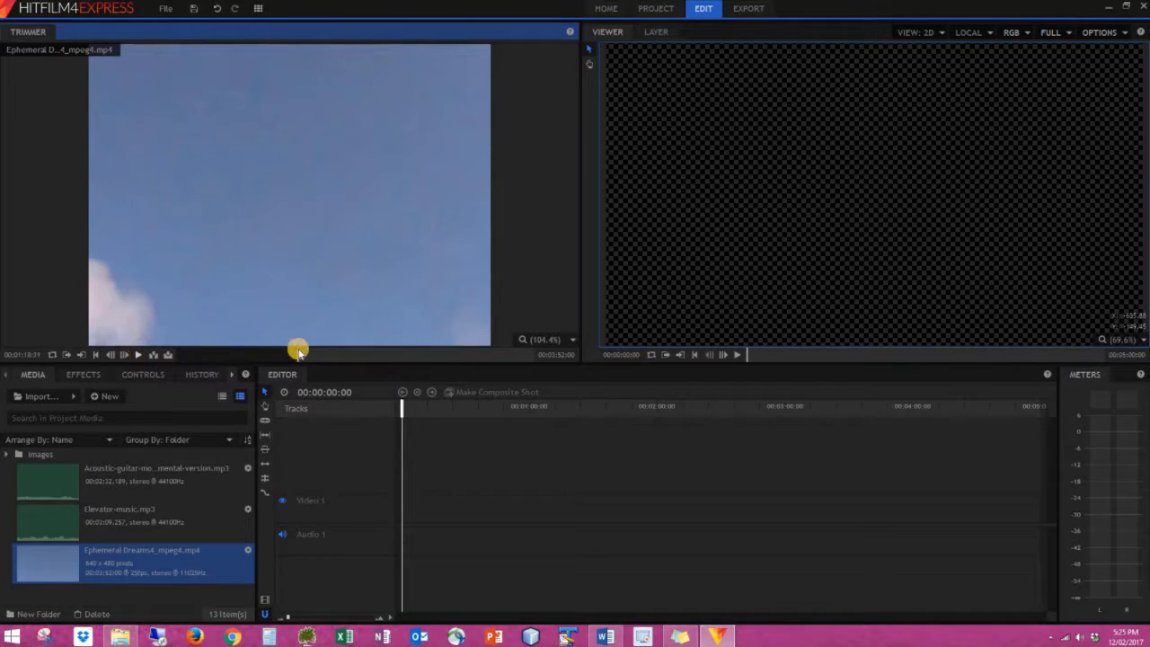
left_click_drag(303, 354, 376, 354)
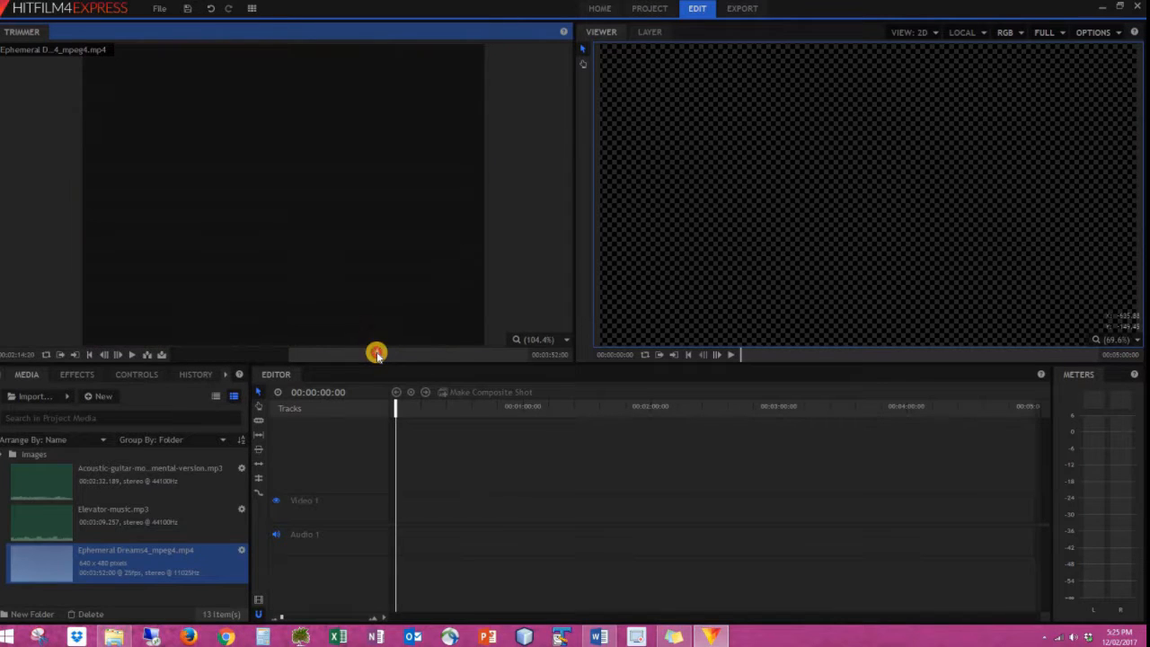
left_click(80, 354)
- Add the trimmed section to the start of Video 1 and Audio 1, keeping the current Editor sequence settings
left_click_drag(277, 213, 417, 517)
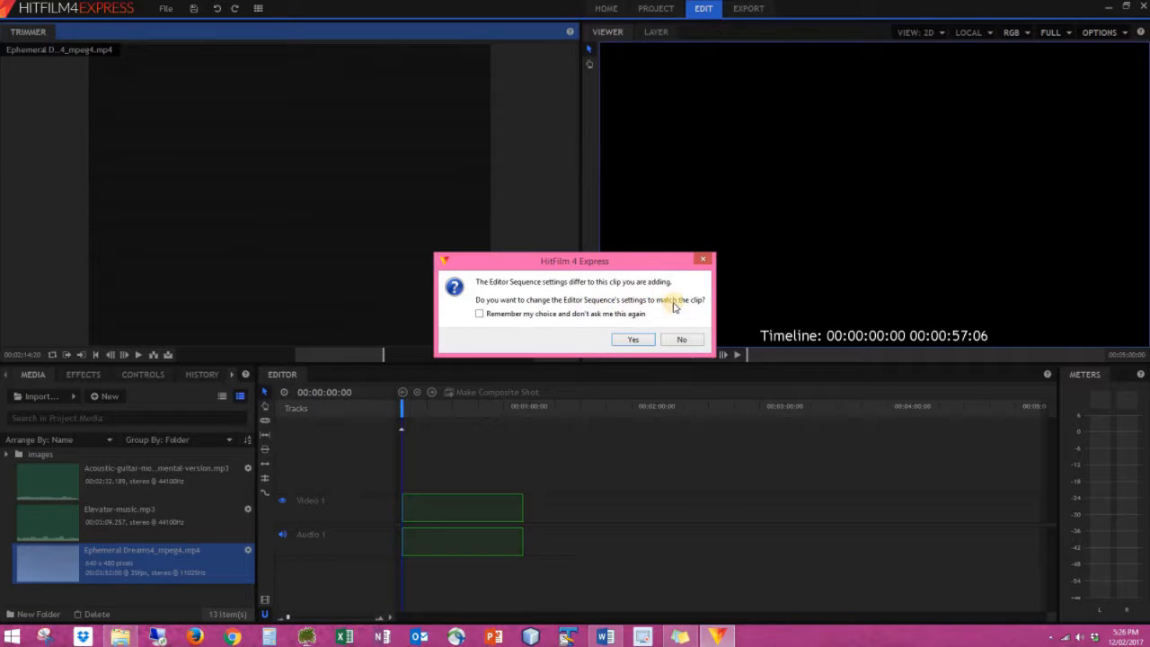
left_click(632, 339)
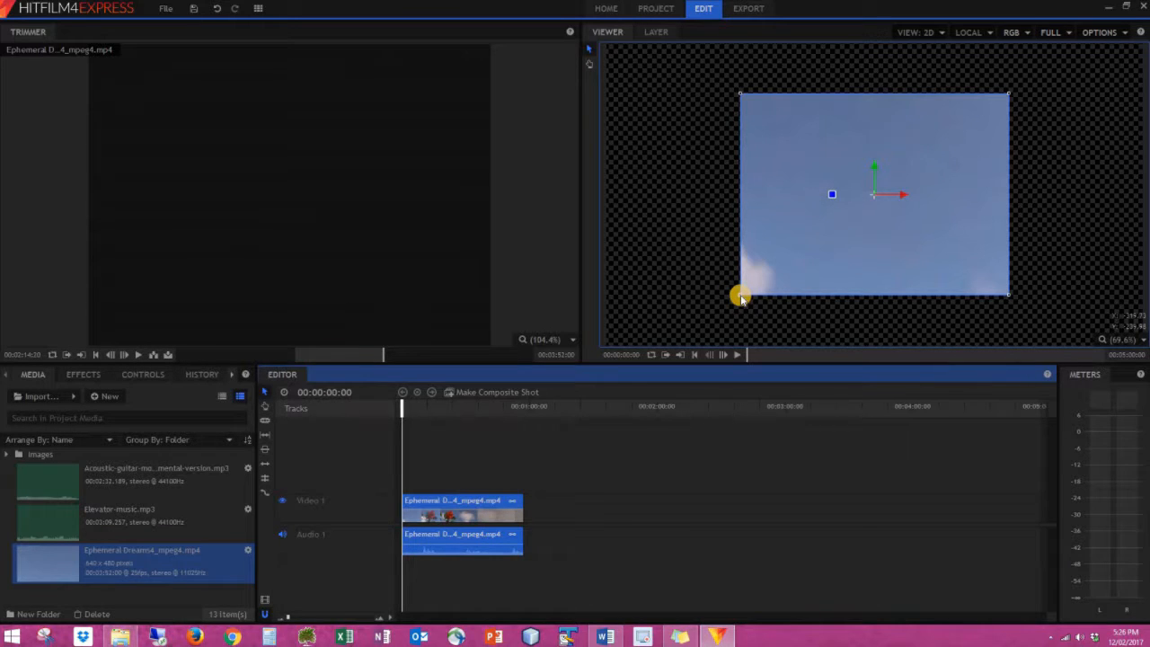
- Enlarge the clip to fill the viewer frame, adjusting its Transform scale to about 200.5% by 206.6%
left_click_drag(726, 311, 588, 383)
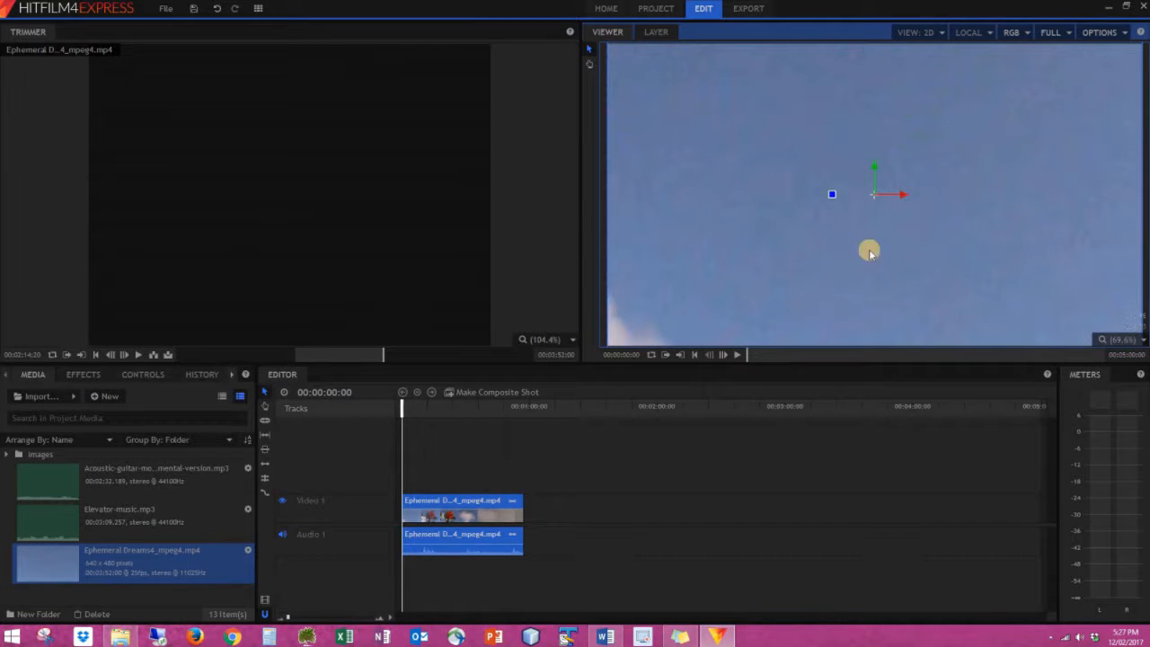
left_click(146, 375)
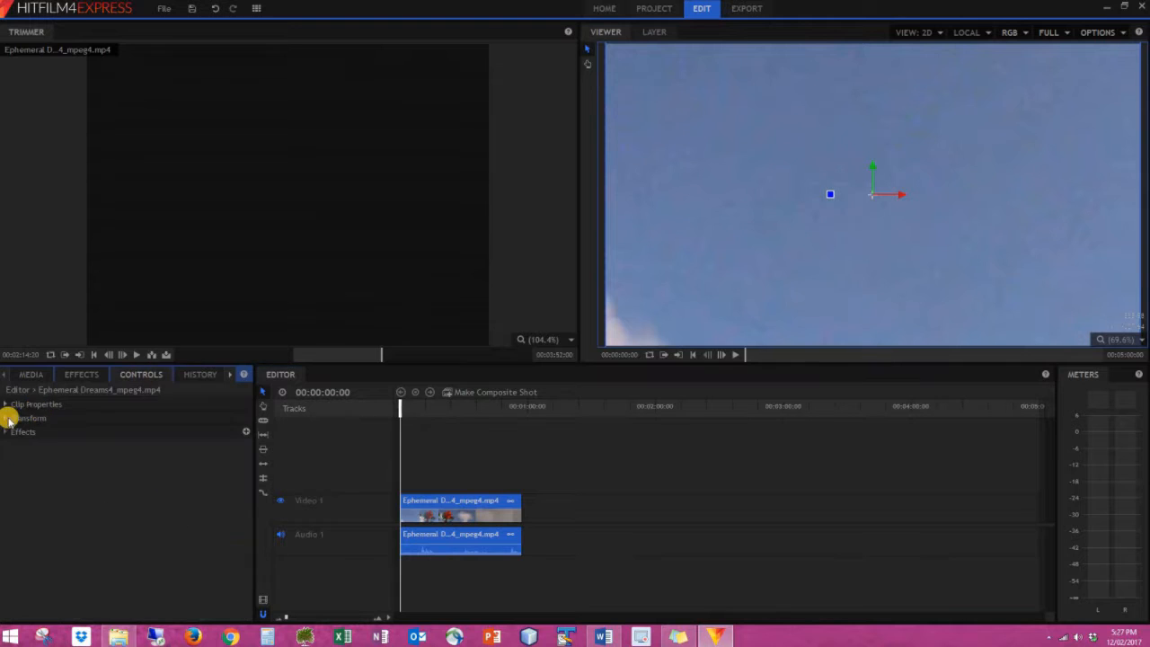
left_click(7, 419)
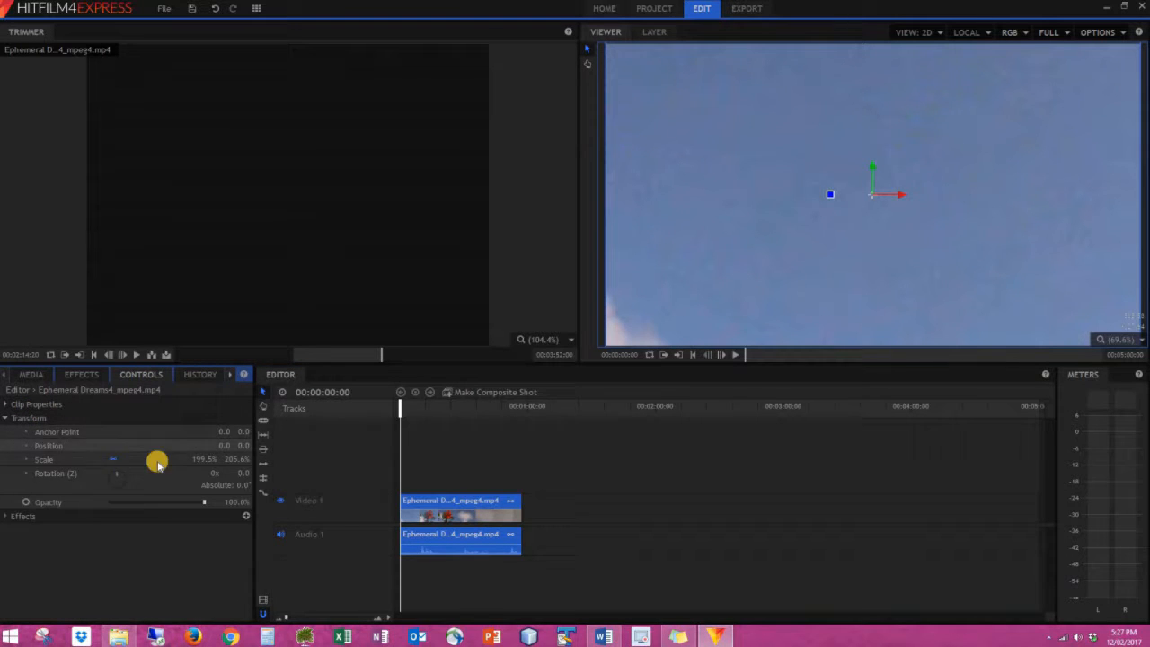
left_click_drag(202, 459, 200, 459)
- Move the clip vertically in the viewer to a Y position of about 17.2 and try rotating it around its centre
left_click_drag(873, 150, 875, 175)
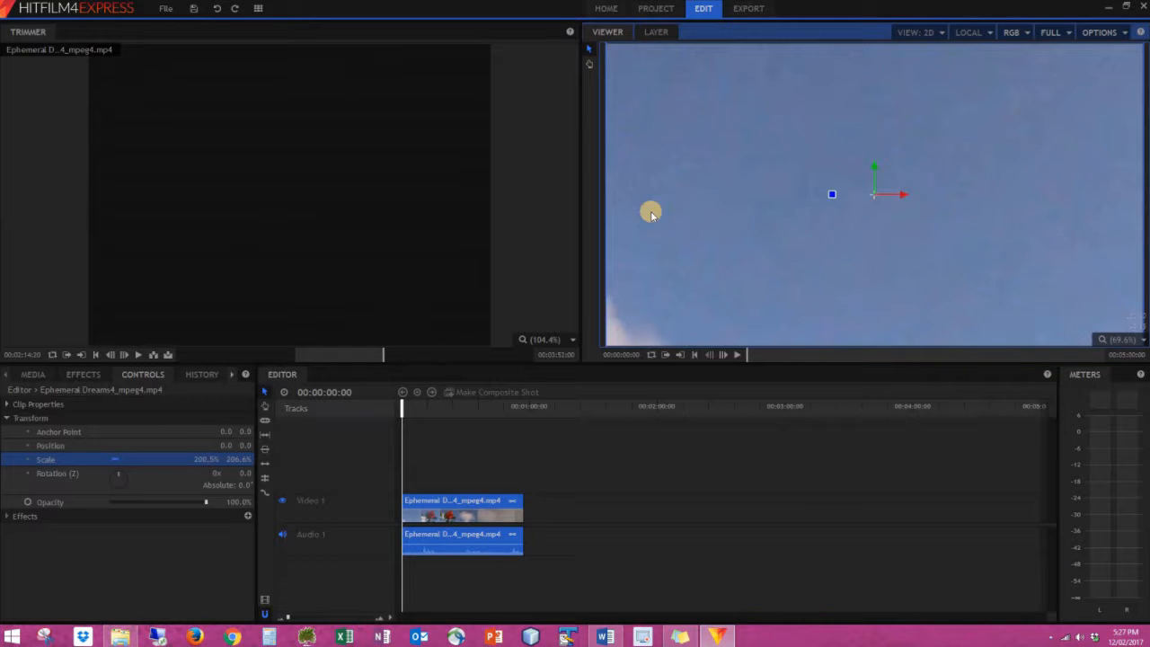
mouse_move(869, 166)
left_mouse_down()
mouse_move(872, 90)
mouse_move(872, 150)
left_mouse_up()
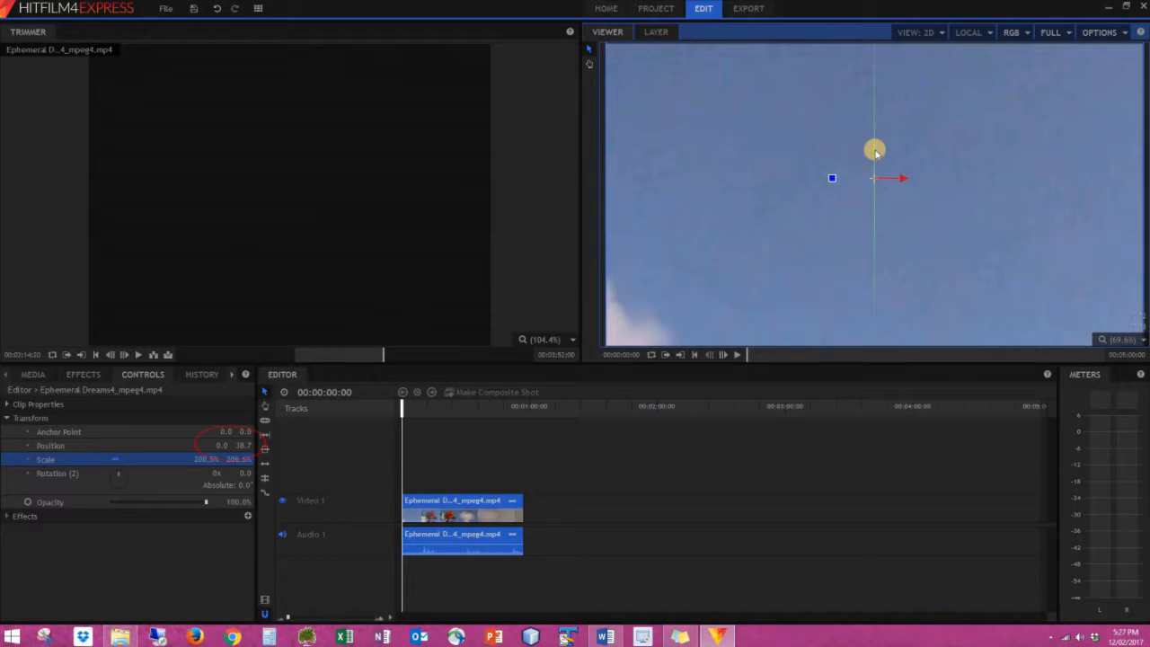
left_click_drag(876, 153, 831, 188)
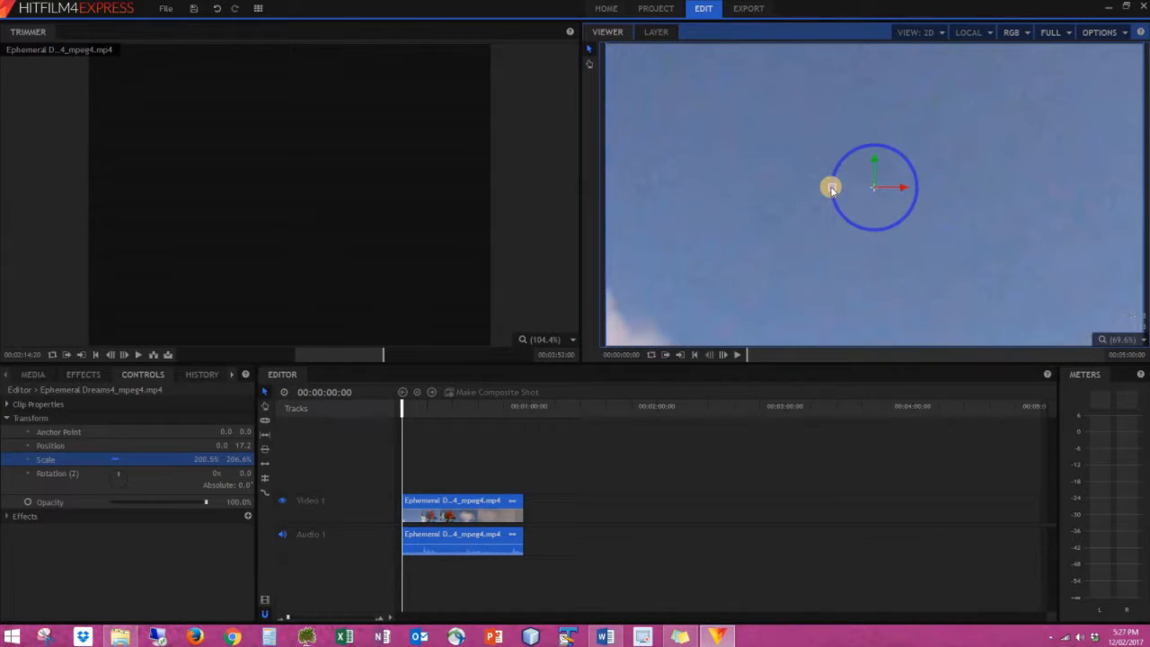
left_click_drag(831, 188, 860, 165)
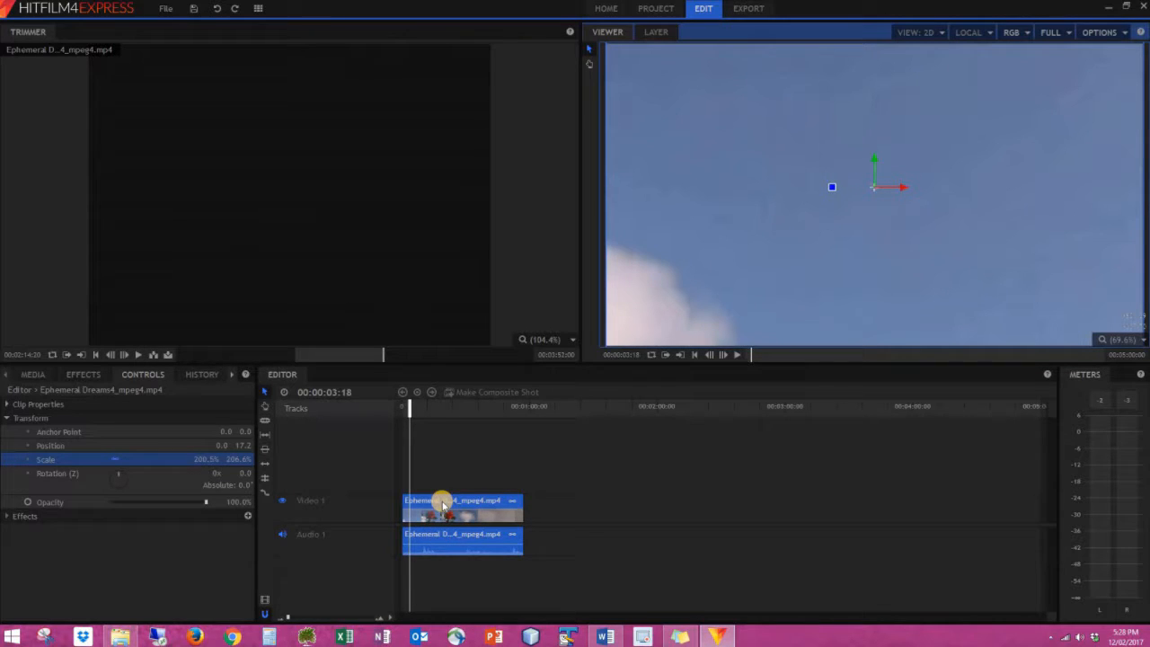
- Unlink the timeline clip's audio from its video and delete the audio clip from Audio 1
left_click(454, 506)
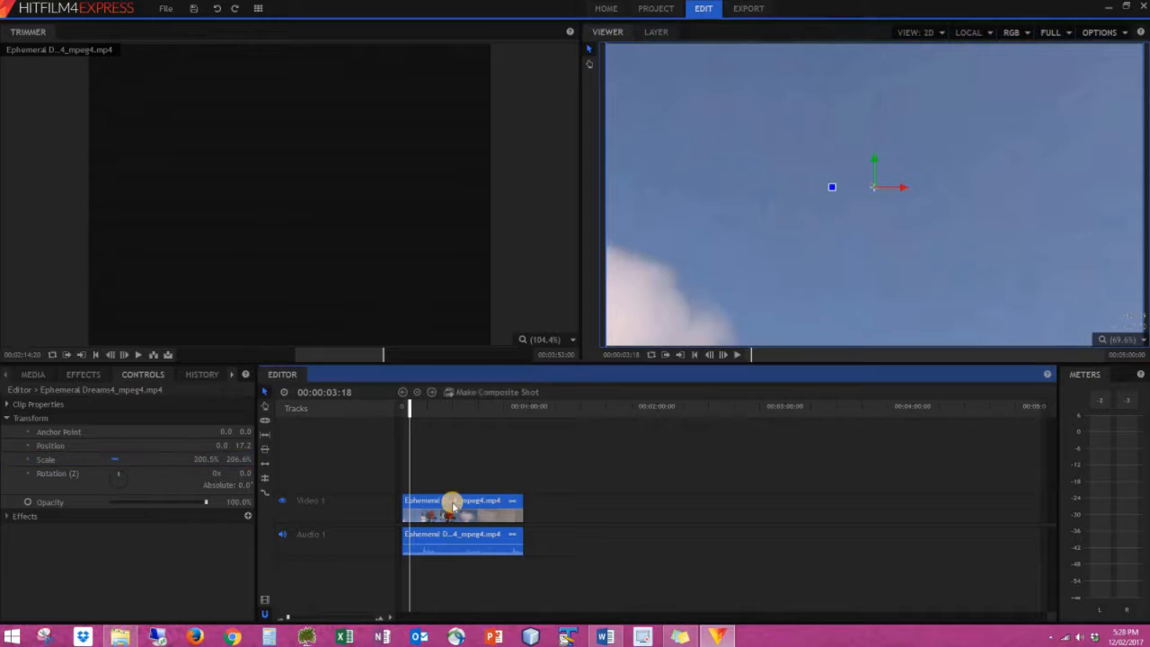
right_click(453, 507)
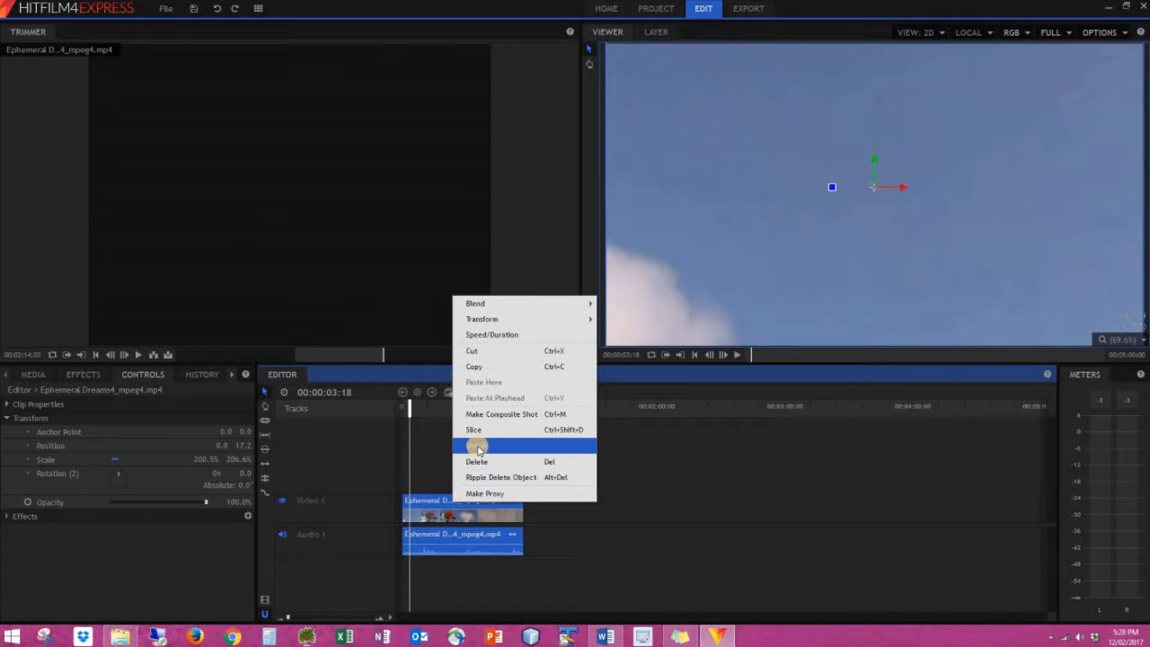
left_click(476, 446)
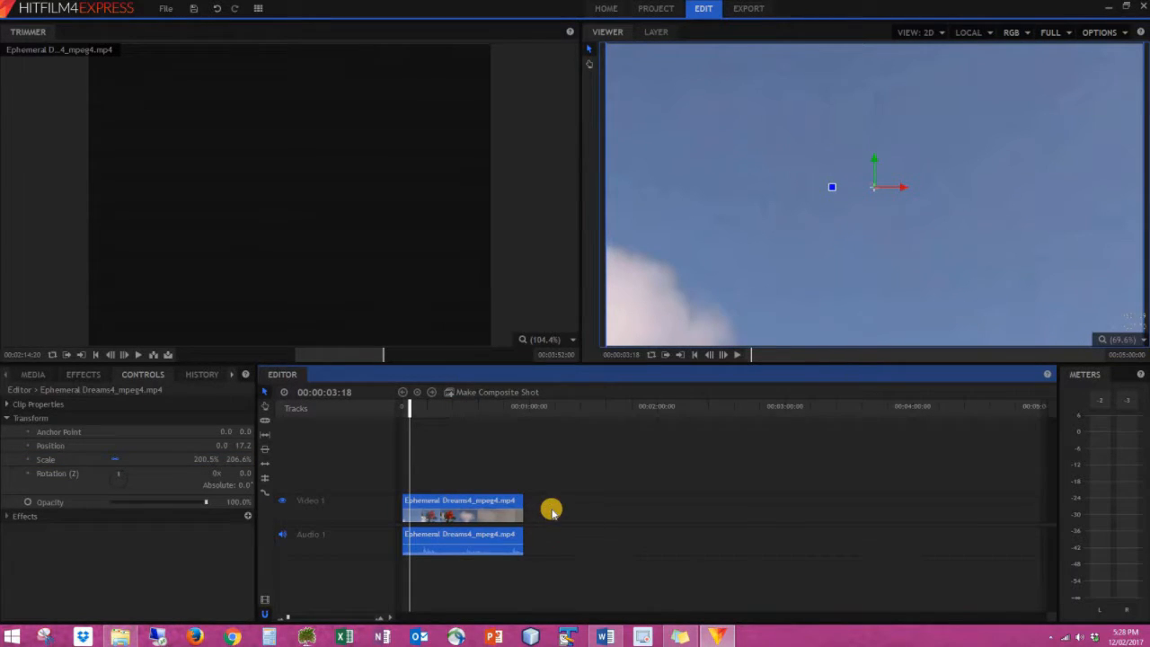
left_click(568, 510)
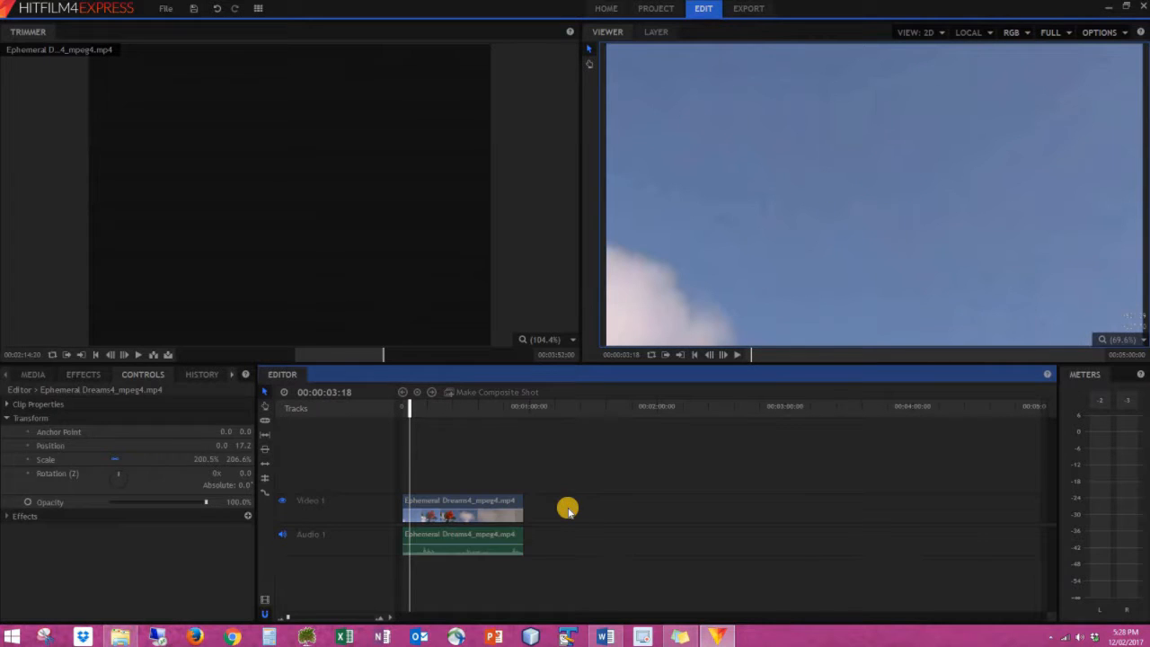
left_click(469, 538)
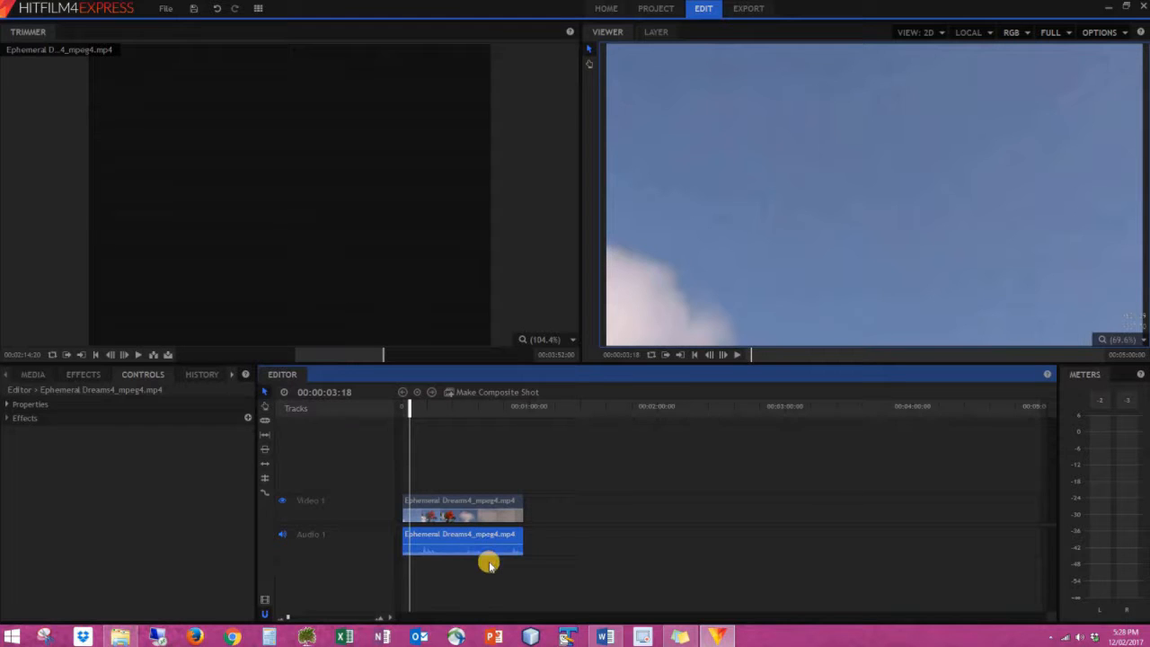
key("Delete")
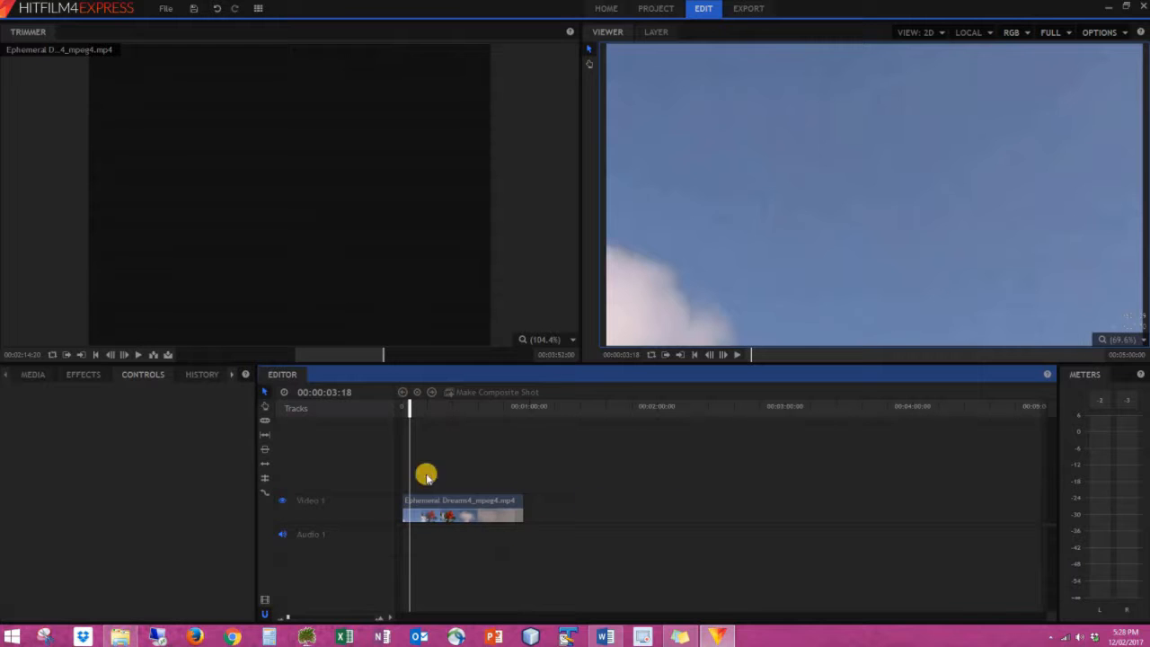
- Play the video-only clip from the start of the timeline and move the playhead to 00:00:32:22
left_click_drag(399, 409, 402, 409)
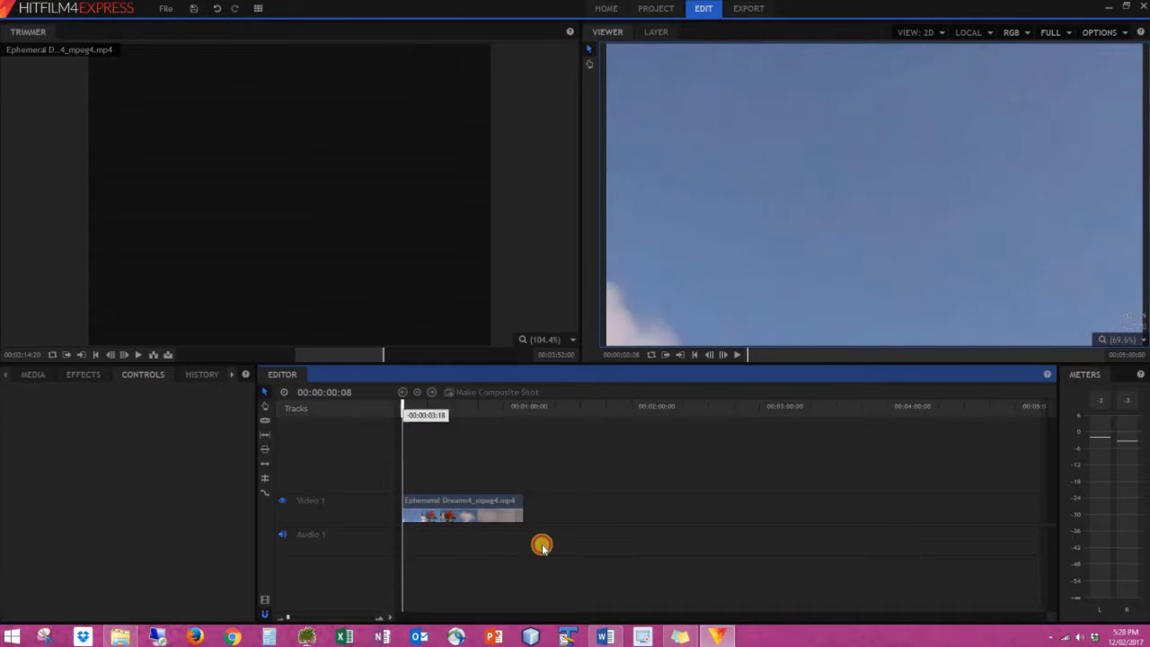
key("space")
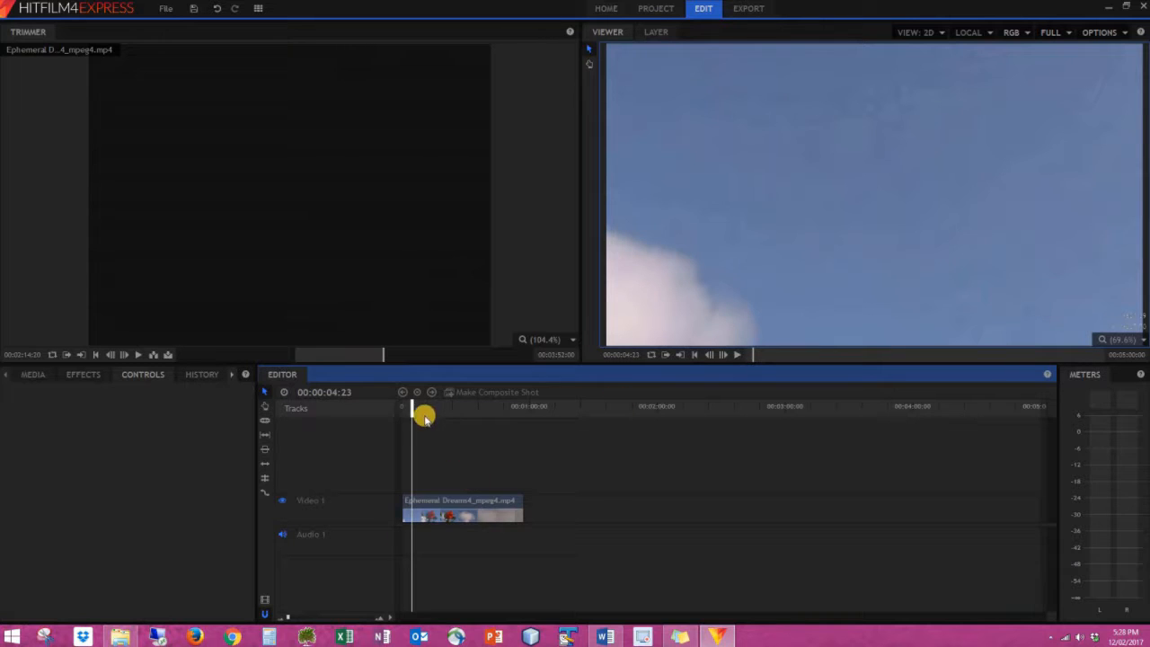
left_click_drag(421, 409, 470, 411)
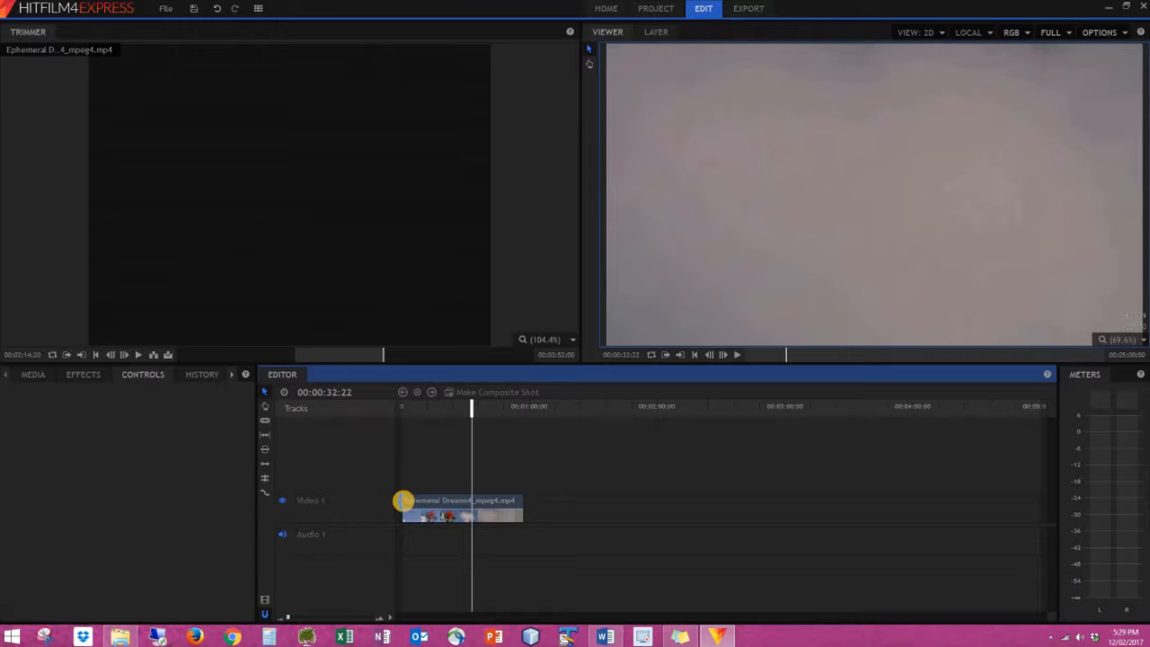
- Try trimming the start of the Video 1 clip to the playhead, and undo the trim
left_click_drag(403, 500, 472, 502)
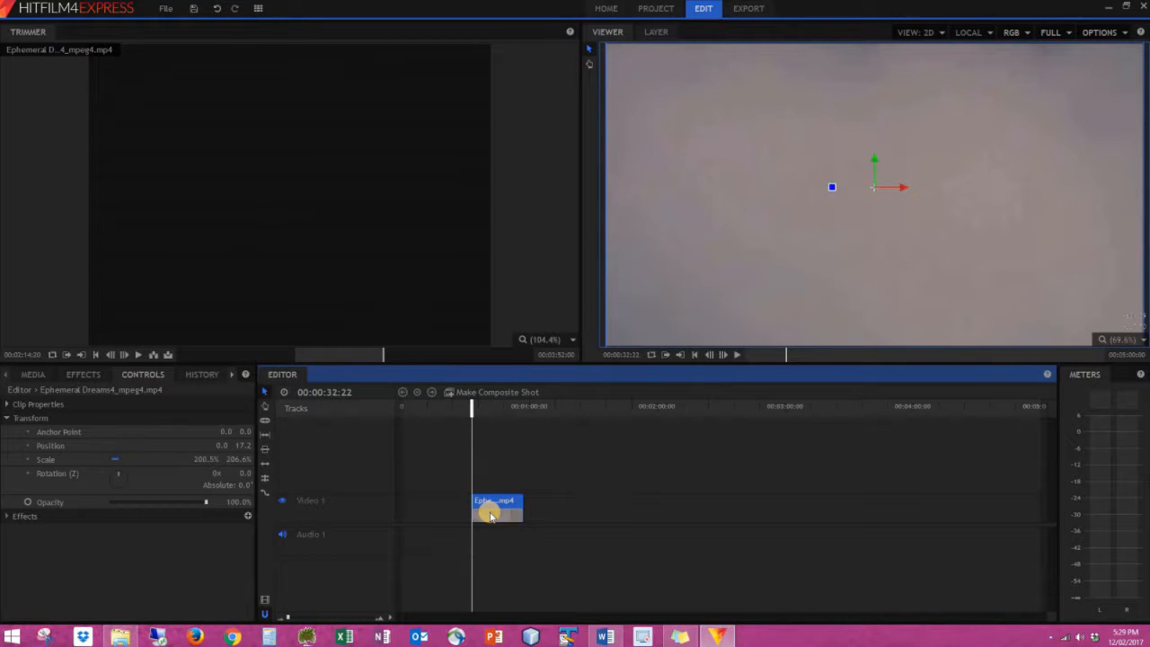
key("ctrl+z")
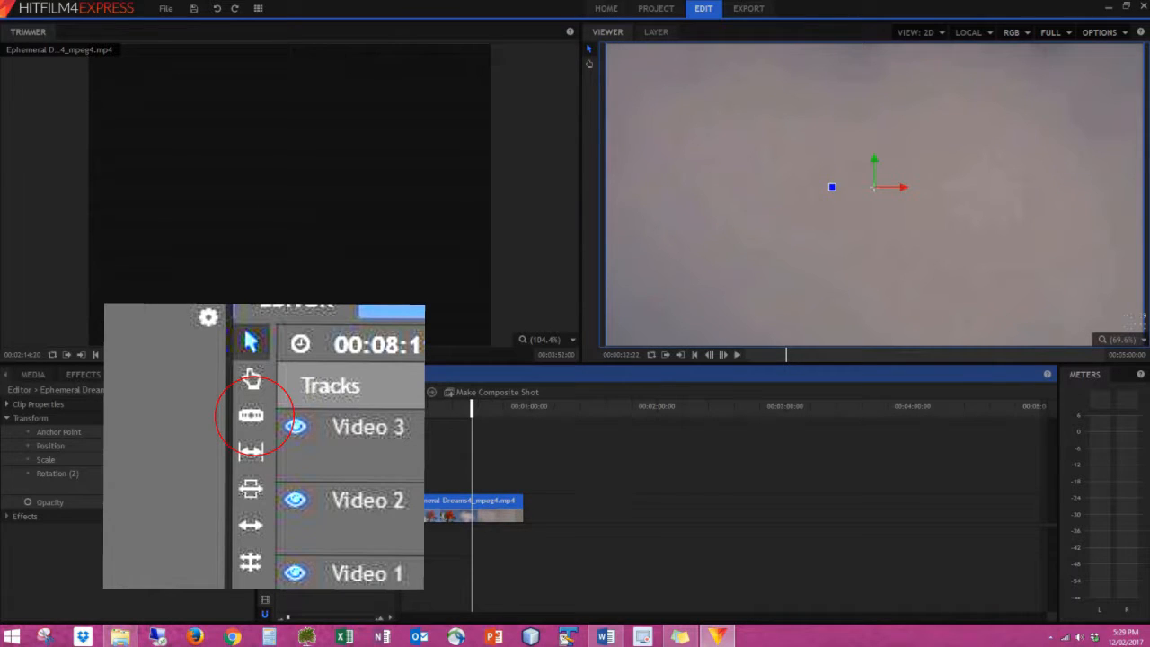
- Slice the Video 1 clip at the playhead and delete the section before the cut
left_click(470, 501)
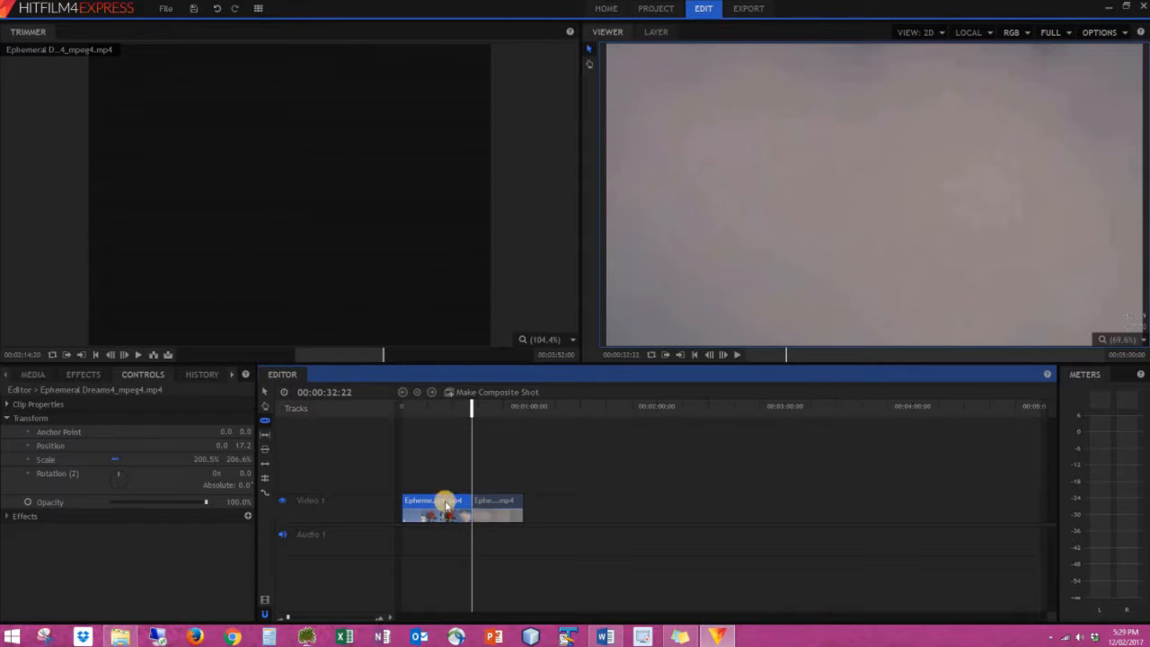
left_click(264, 393)
left_click(437, 501)
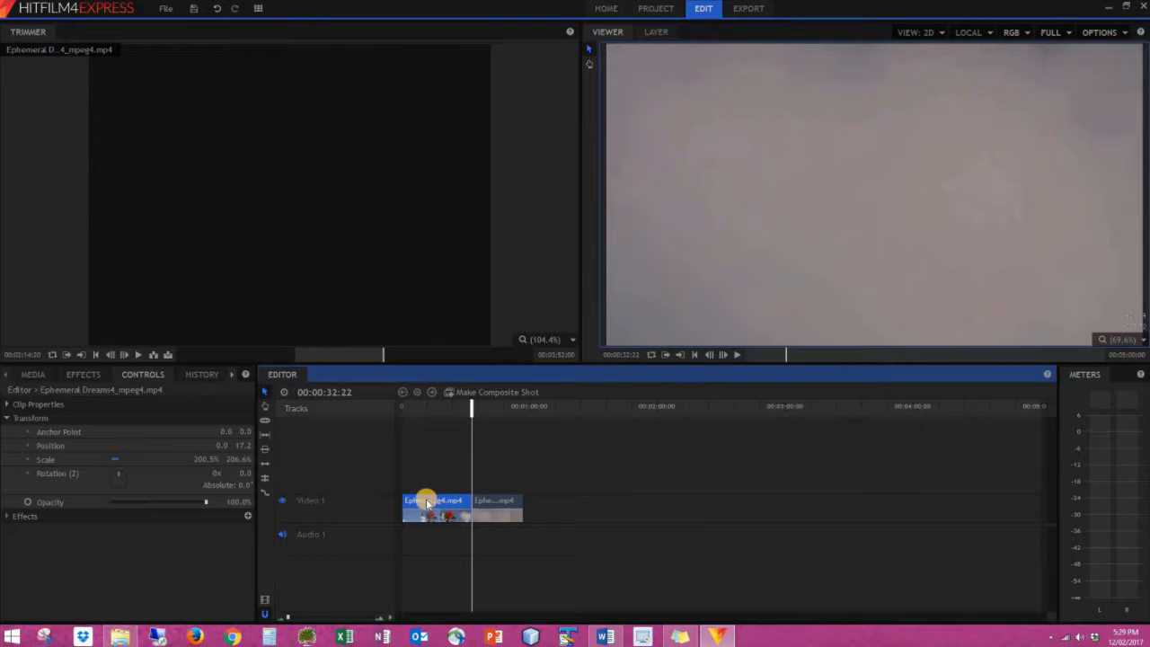
key("Delete")
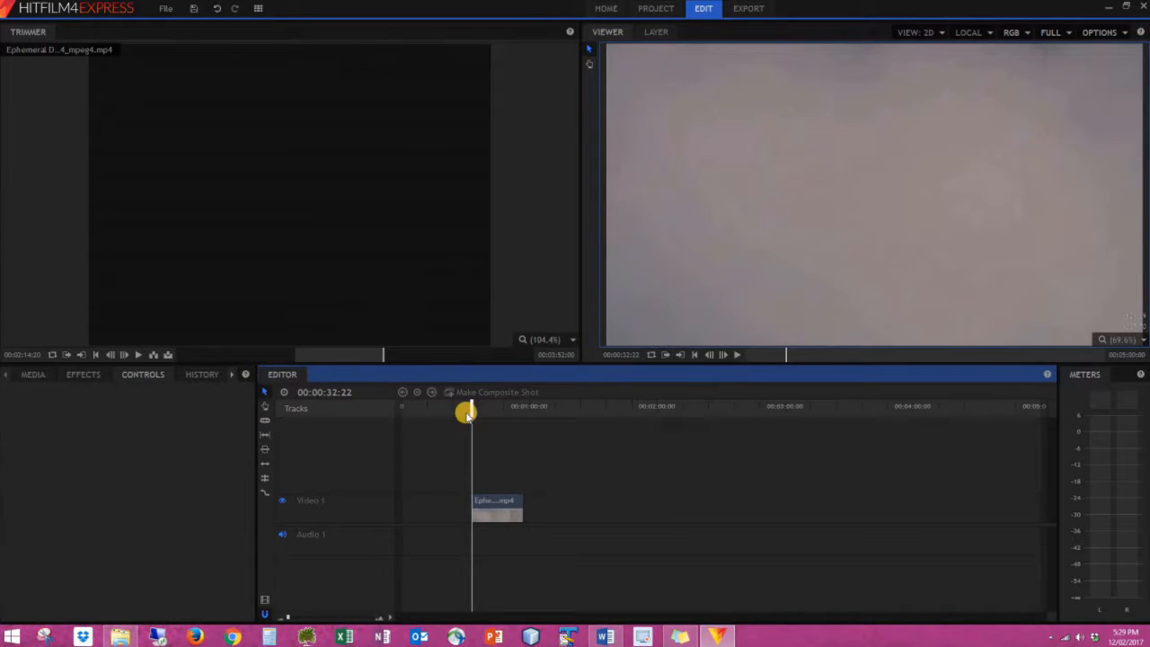
- Select the remaining video clip and try adjusting its end and start edges on the timeline
mouse_move(470, 409)
left_mouse_down()
mouse_move(523, 409)
mouse_move(470, 410)
left_mouse_up()
left_click(523, 501)
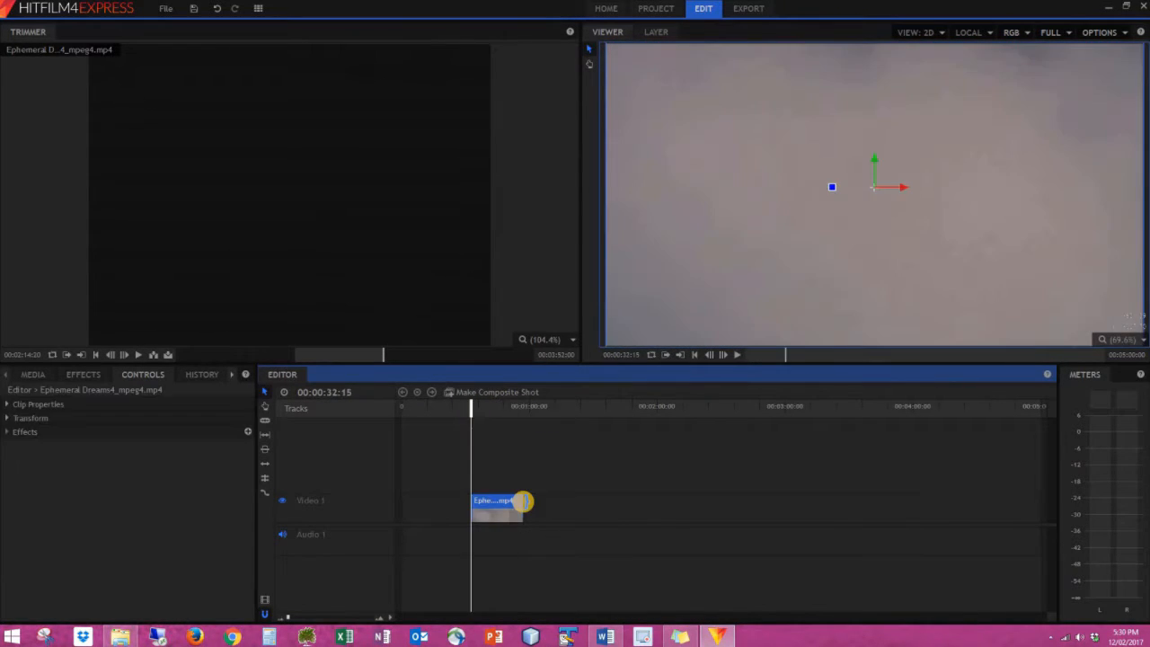
left_click_drag(524, 500, 529, 548)
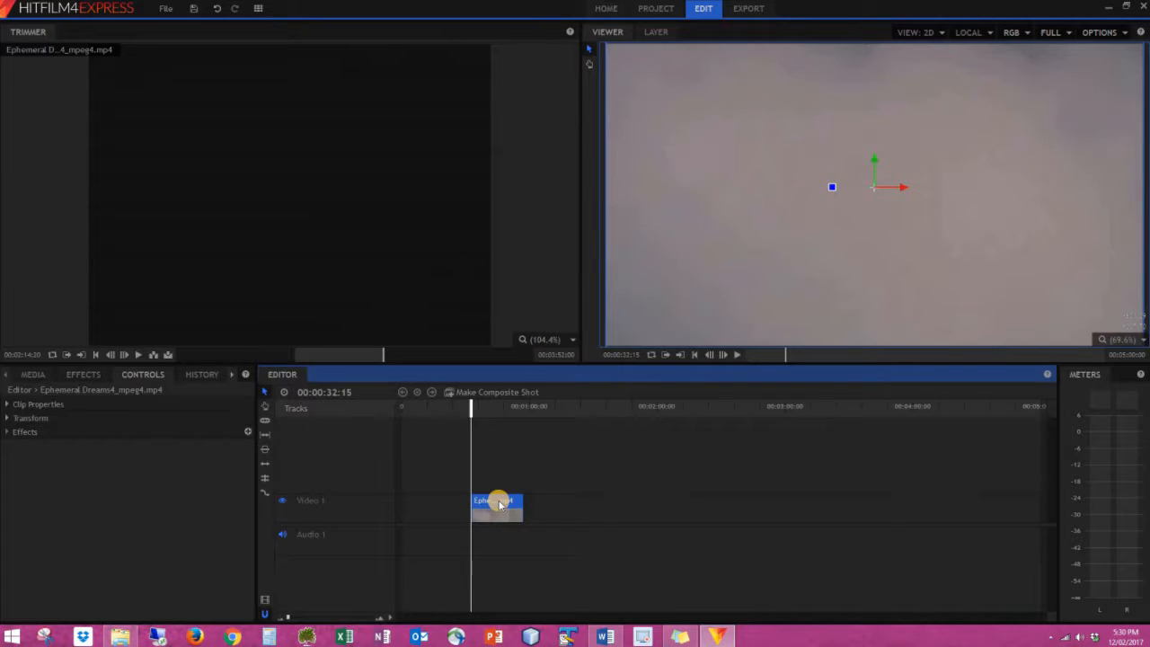
mouse_move(521, 500)
left_mouse_down()
mouse_move(563, 500)
mouse_move(521, 502)
left_mouse_up()
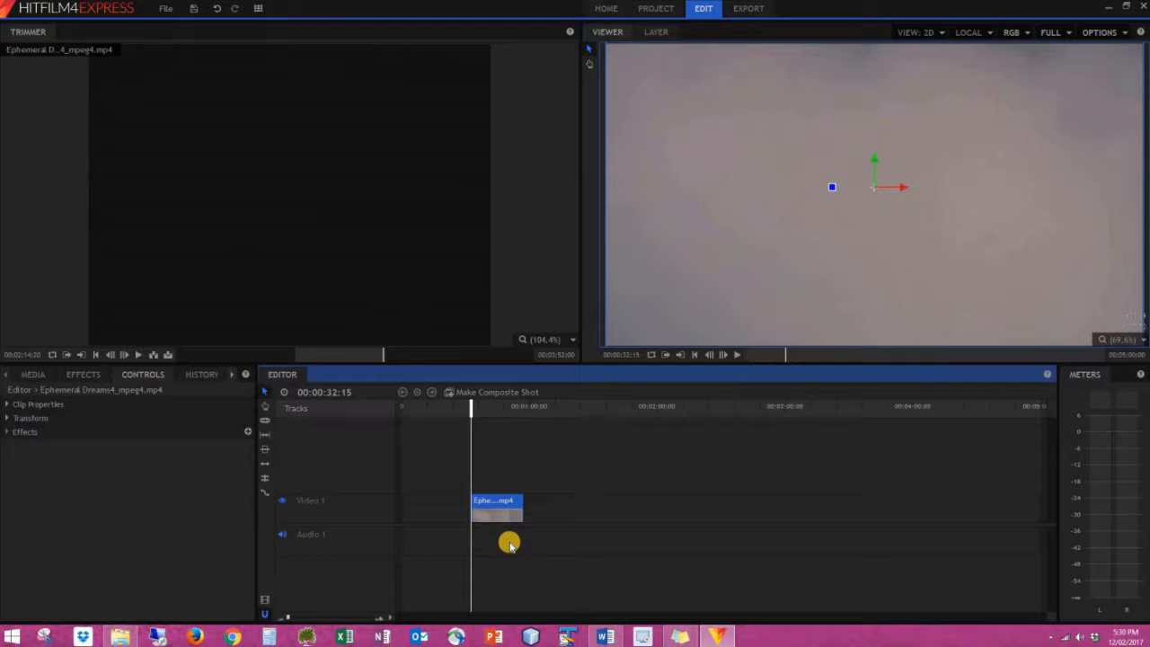
left_click_drag(471, 518, 465, 516)
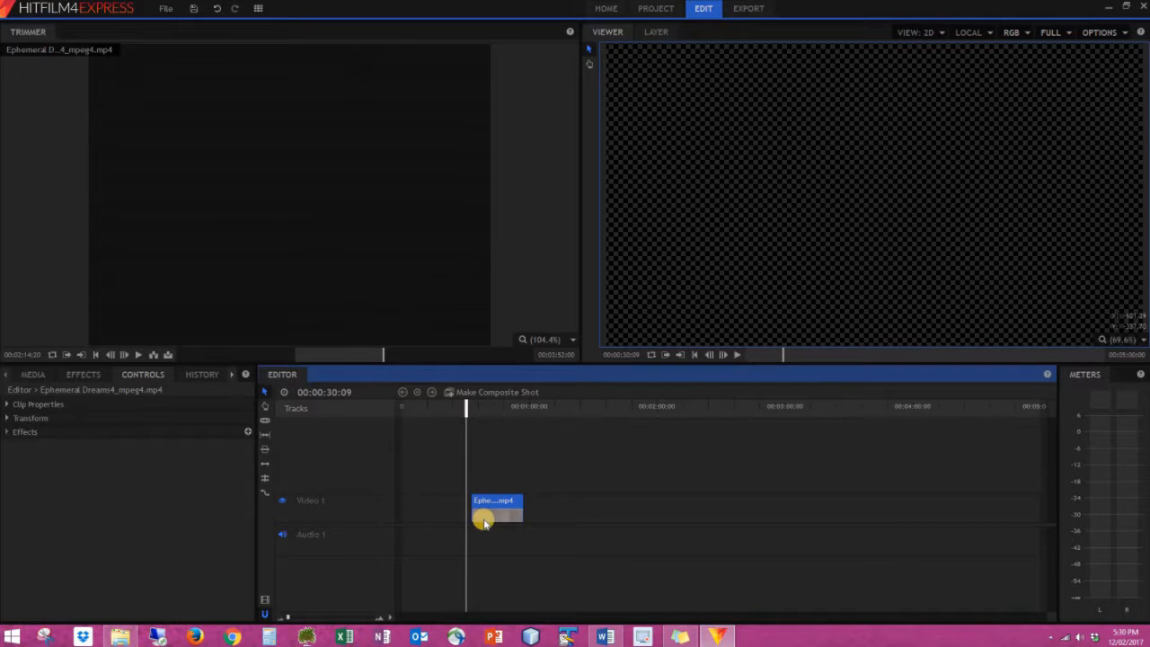
- Place A3 Word View.jpg from the Images folder on Video 1, starting at the playhead position 00:00:02:12
left_click(32, 373)
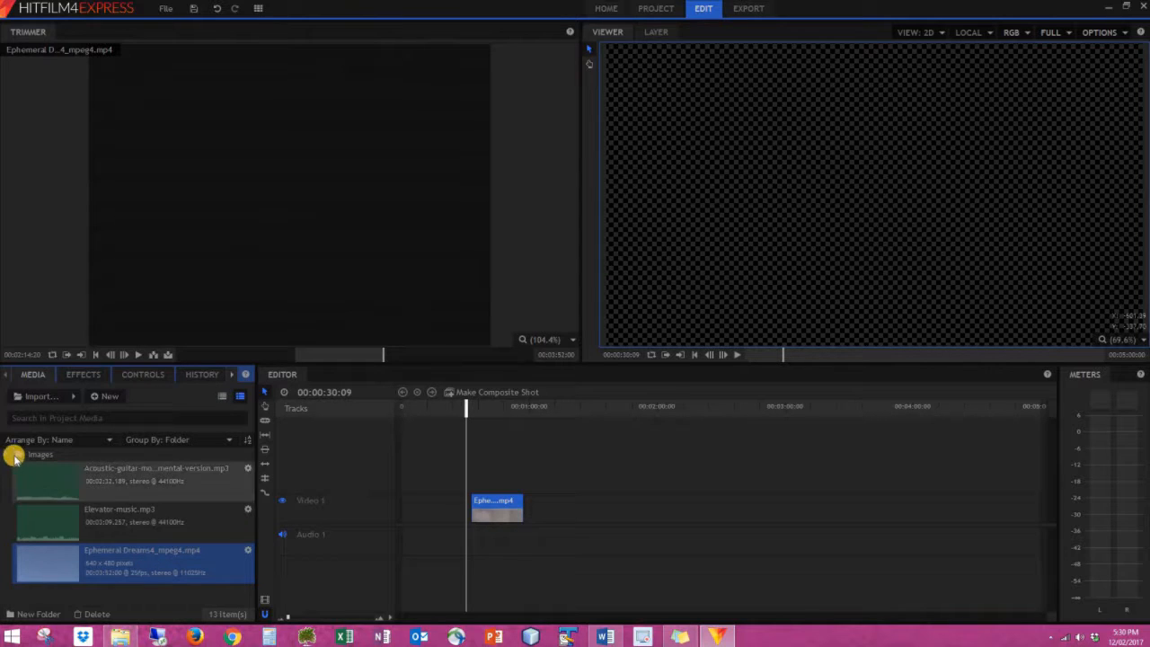
left_click(6, 454)
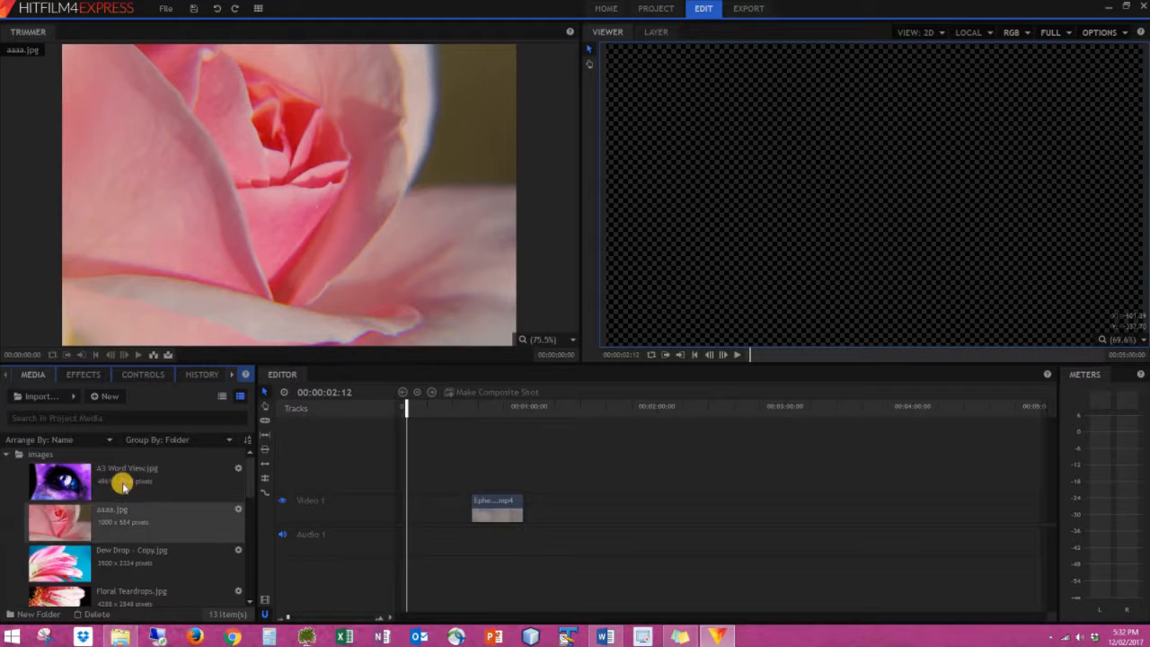
left_click_drag(112, 472, 421, 490)
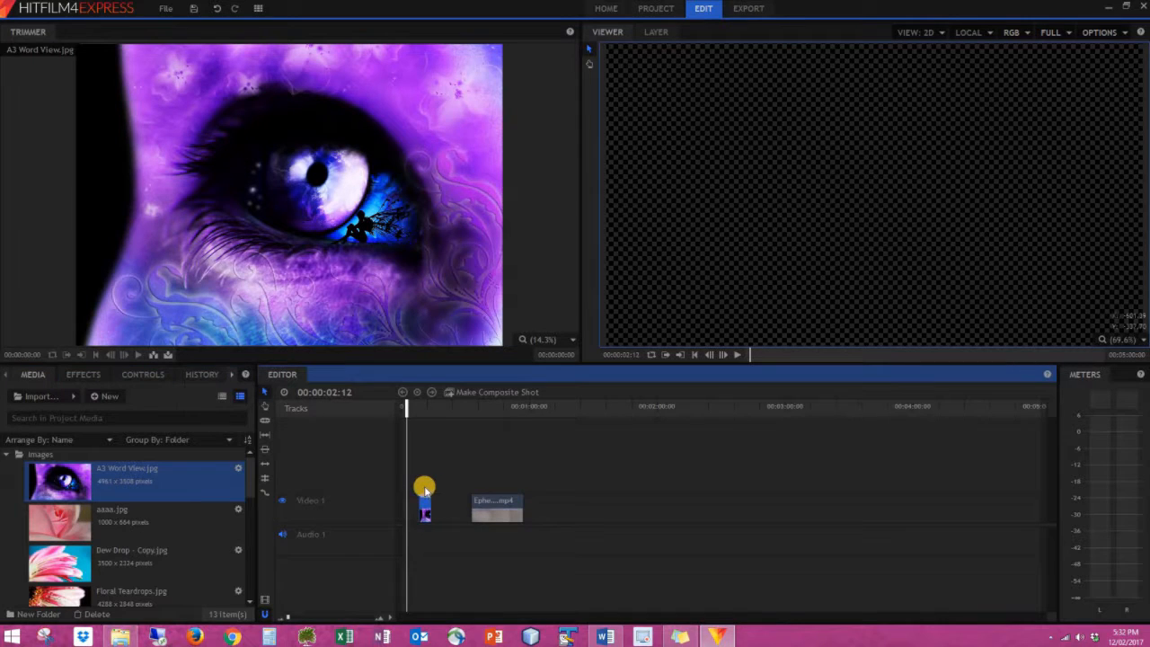
left_click(426, 503)
left_click_drag(451, 503, 415, 509)
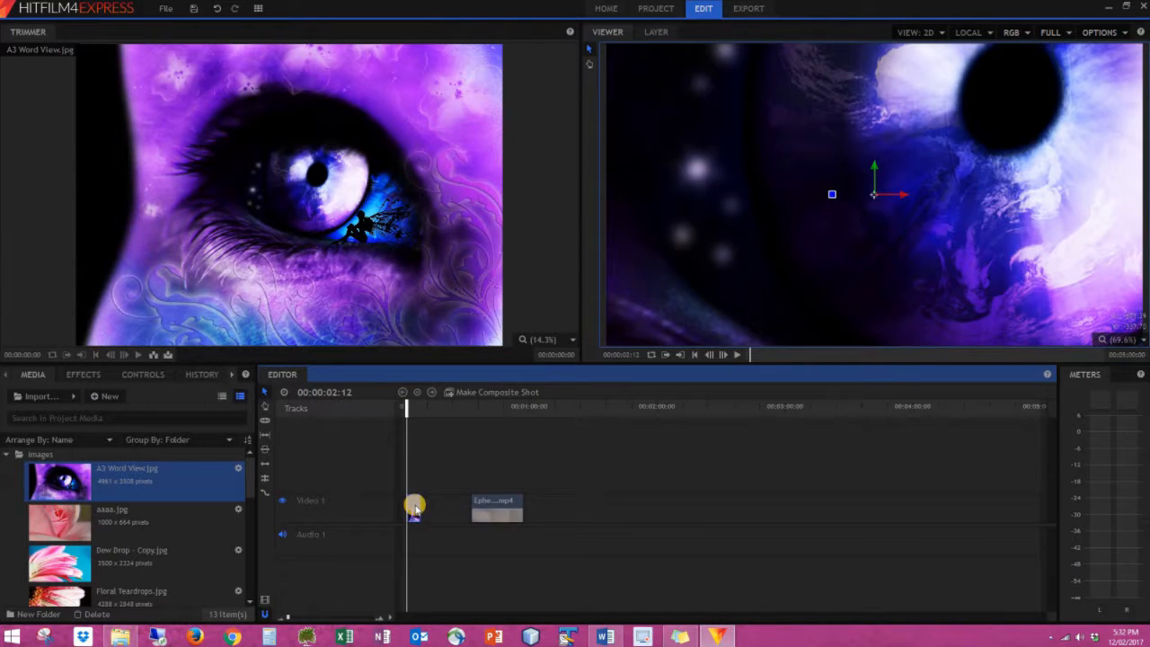
- Select all images from aaaa.jpg through IMGP1897.jpg and place them on Video 1 directly after the video clip
left_click(130, 521)
scroll(130, 525, "down", 5)
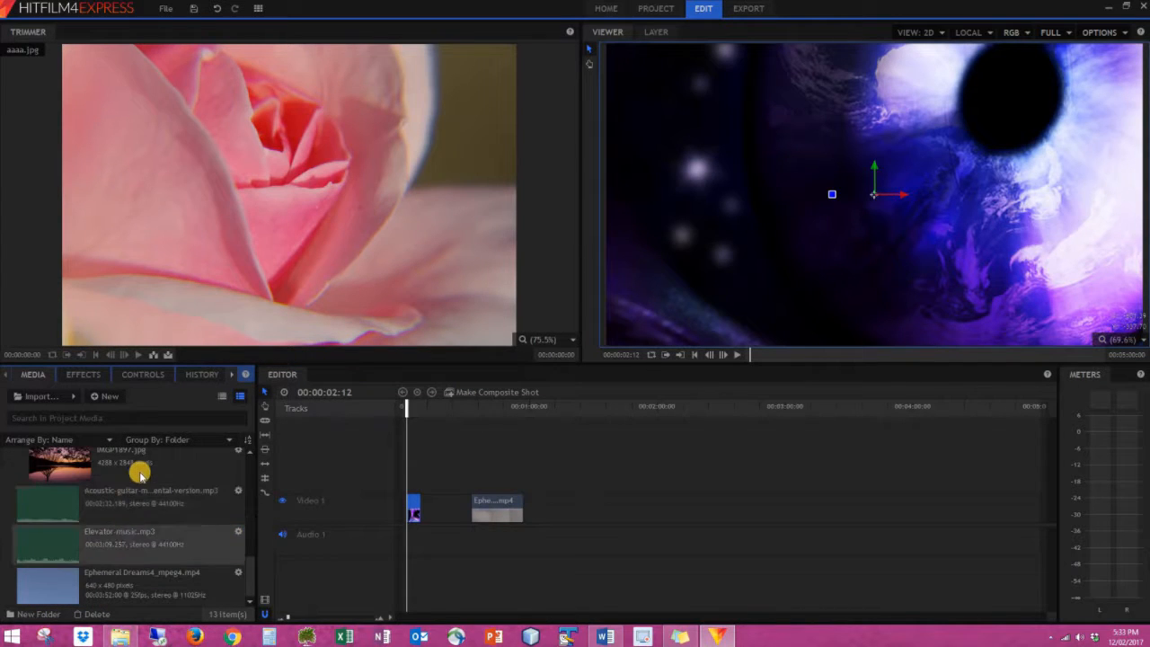
left_click(139, 471, "shift")
scroll(138, 491, "up", 2)
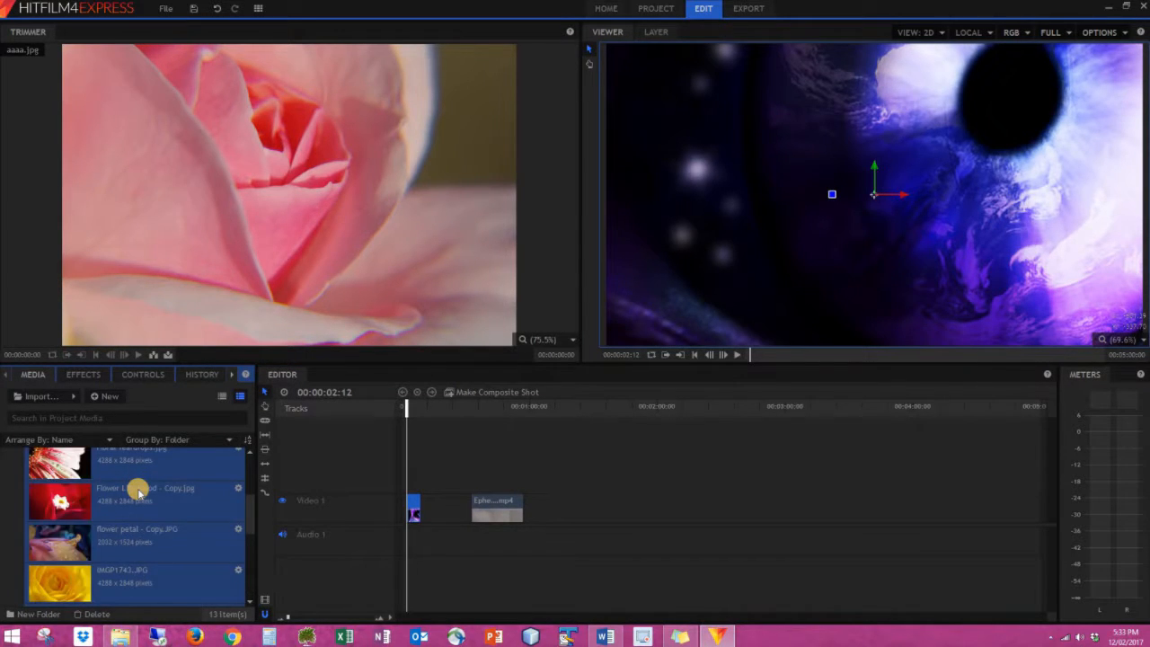
scroll(135, 491, "up", 2)
left_click_drag(125, 498, 527, 507)
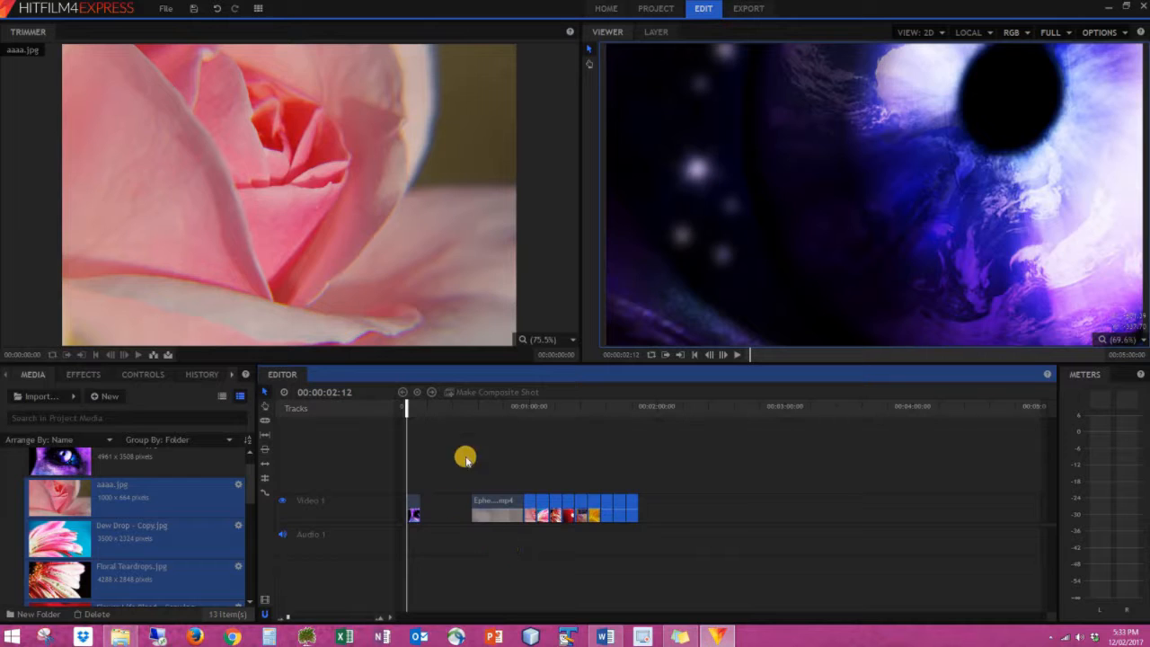
- Move the playhead to 00:00:05:23 and set the scale of the A3 Word View.jpg clip to 27%
left_click_drag(413, 407, 416, 477)
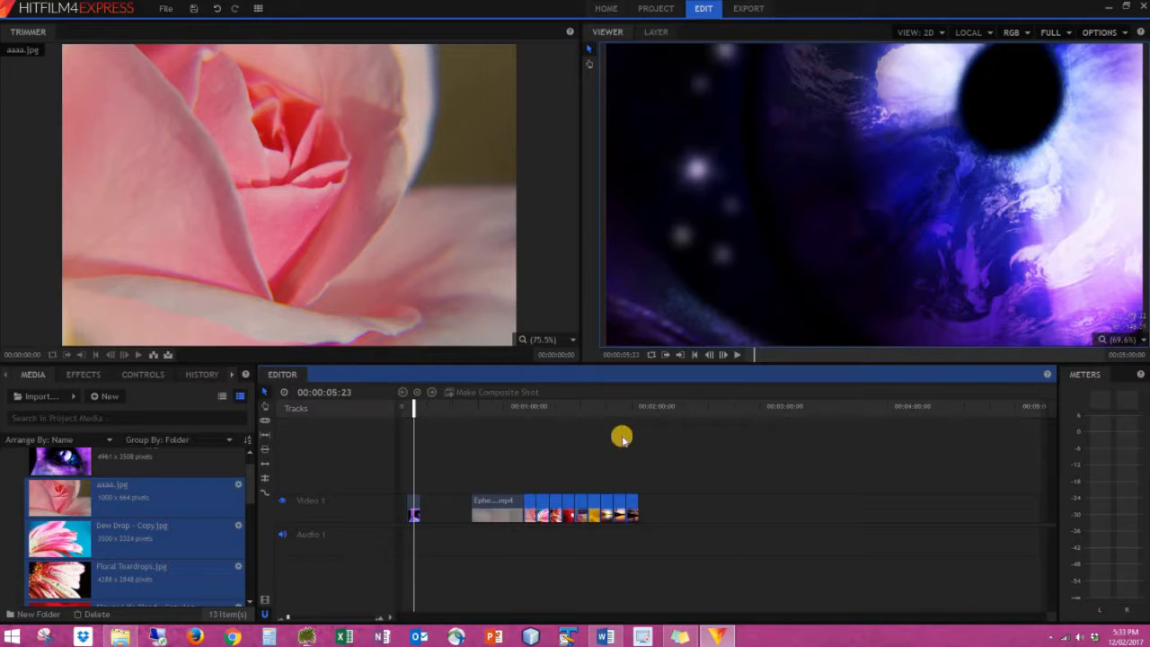
left_click(144, 375)
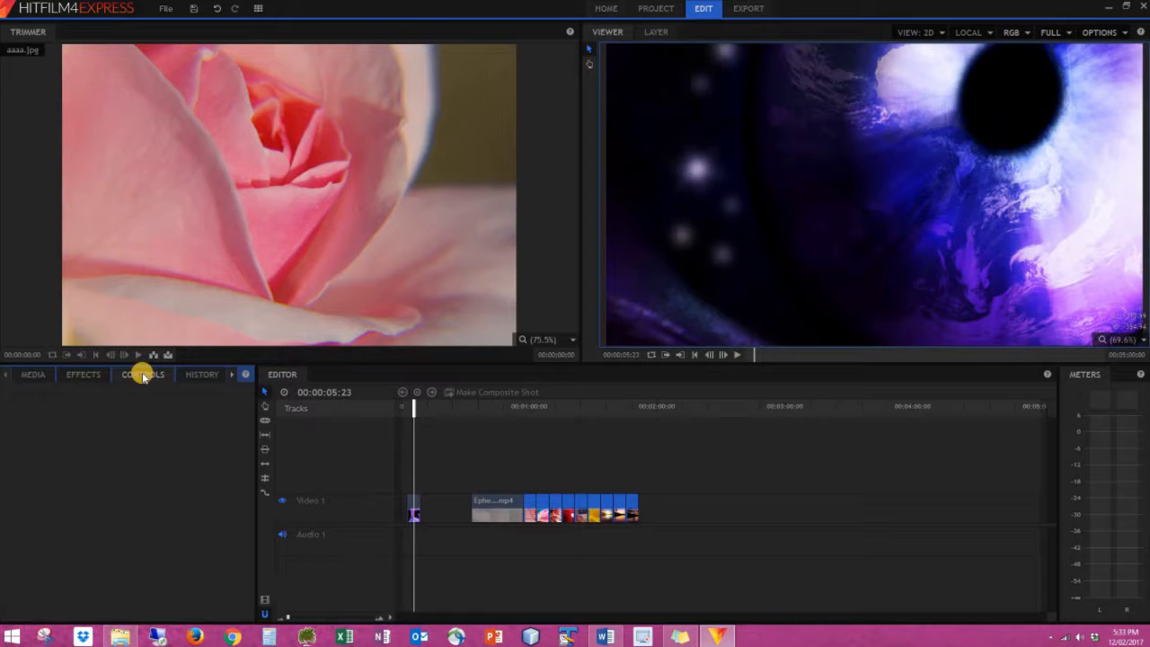
left_click(415, 505)
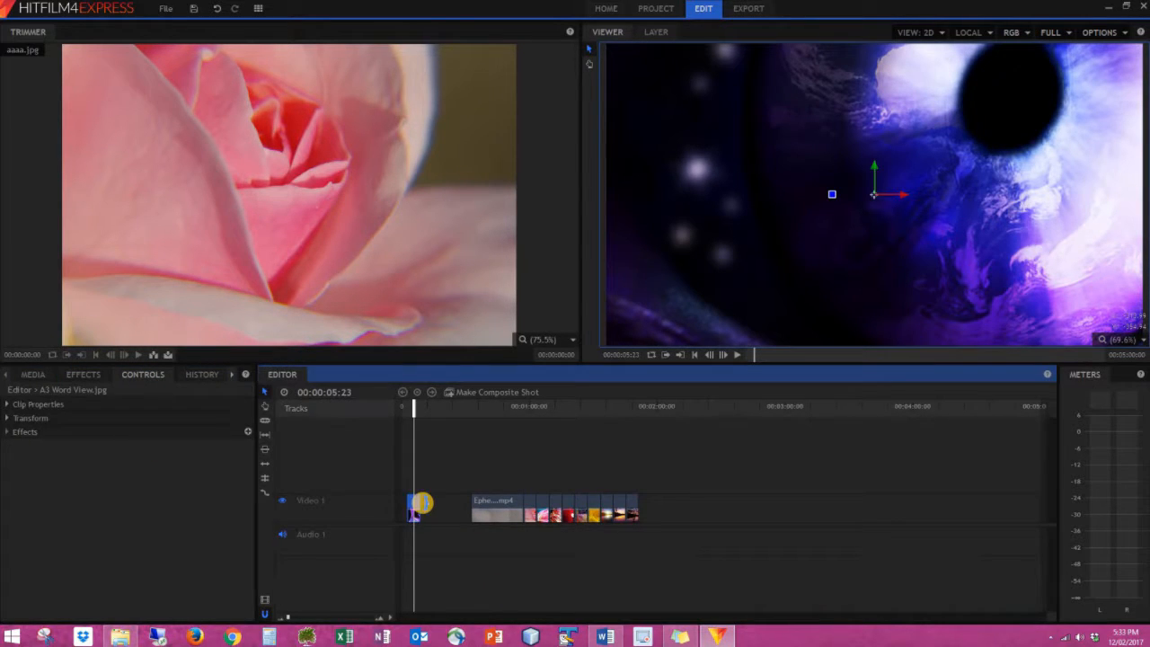
left_click(9, 418)
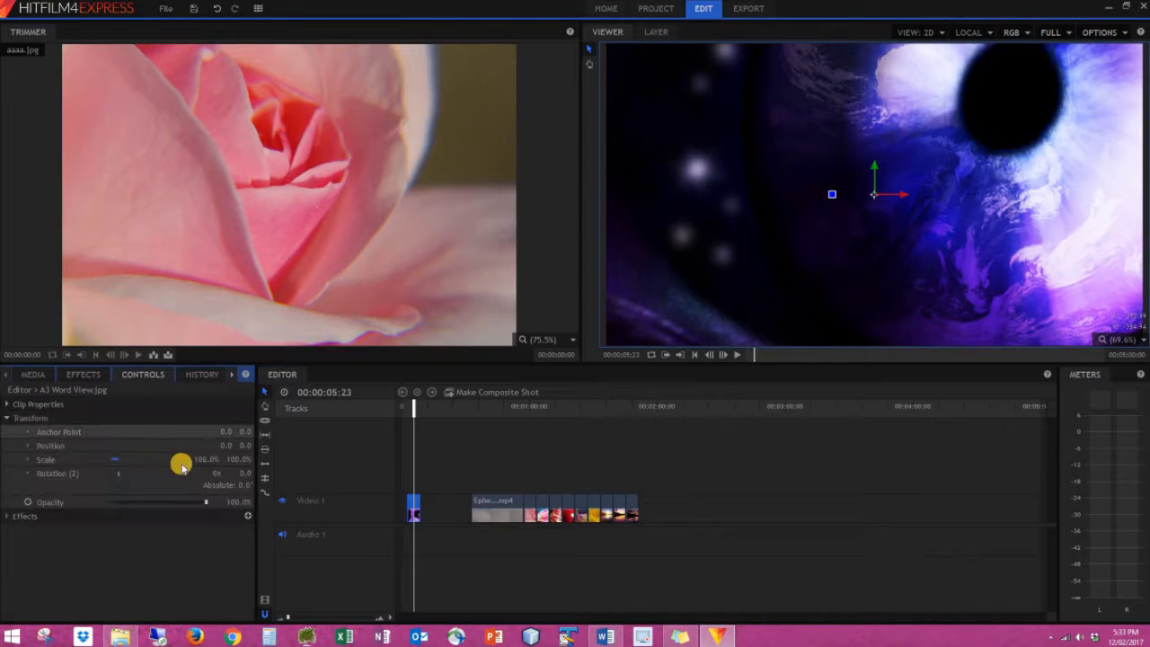
left_click_drag(205, 461, 205, 461)
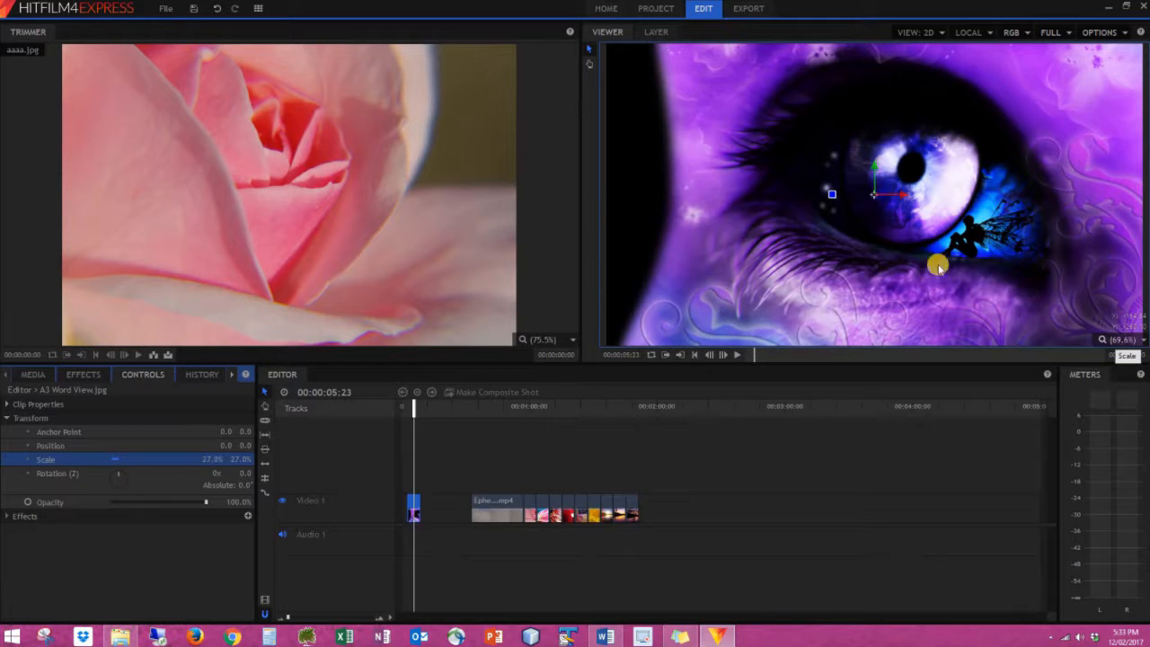
- Resize the A3 Word View.jpg image in the viewer to about 26.1% so its width matches the frame
left_click(782, 198)
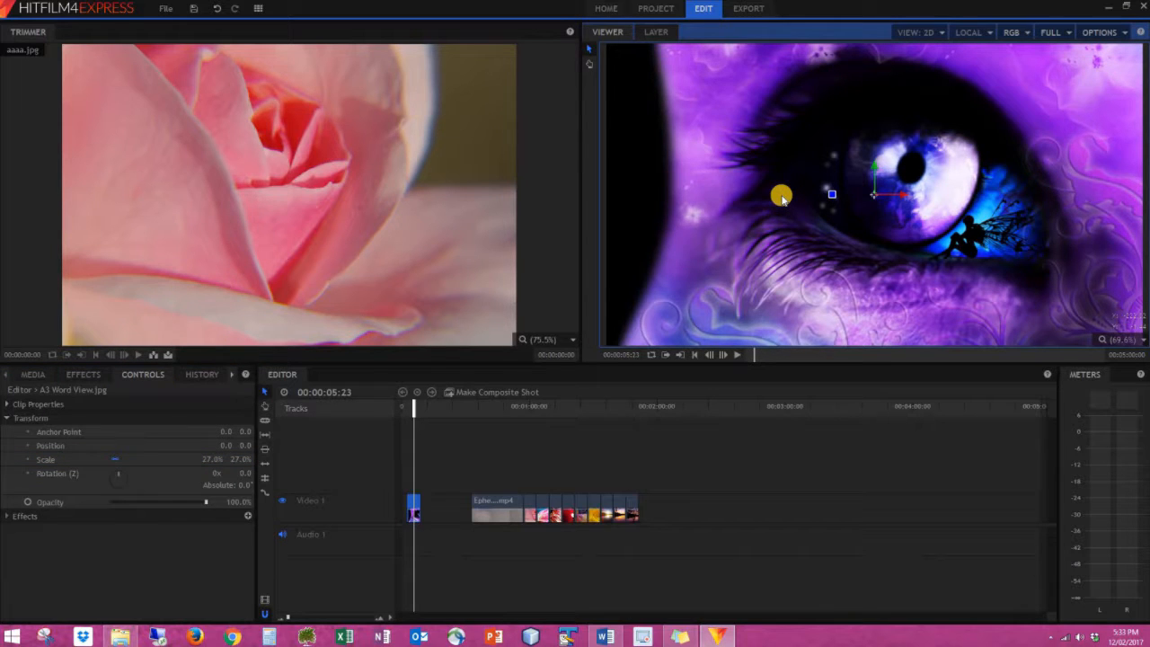
scroll(781, 198, "down", 6)
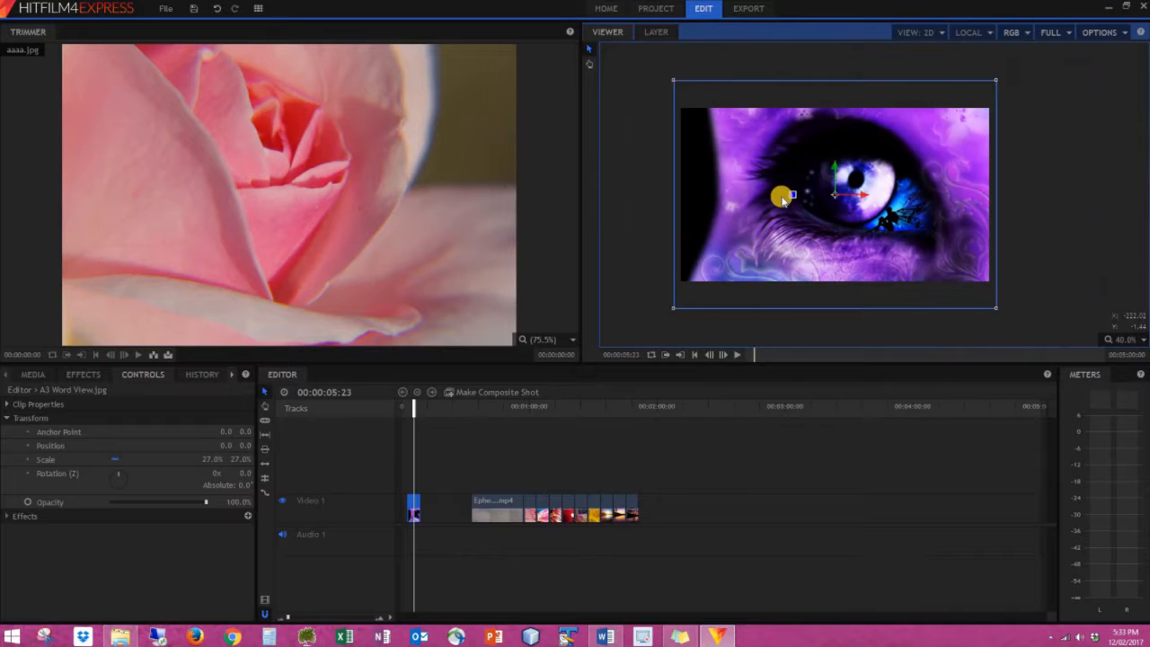
left_click(946, 282)
left_click(942, 282)
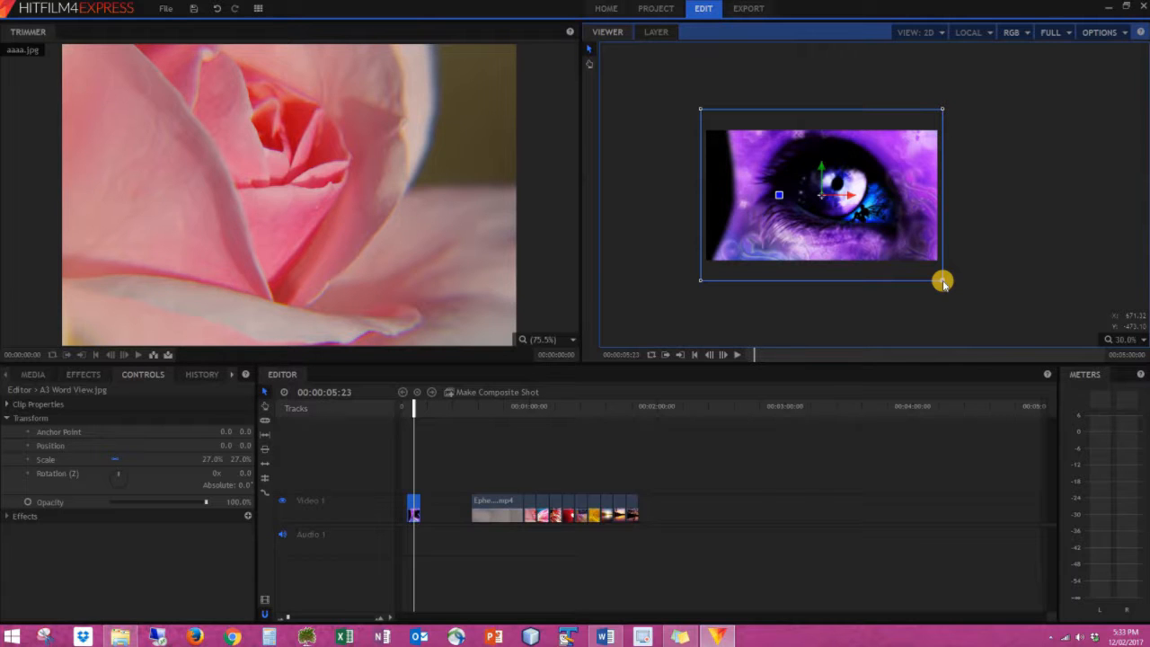
mouse_move(938, 280)
left_mouse_down()
mouse_move(844, 202)
mouse_move(831, 231)
mouse_move(898, 254)
mouse_move(828, 201)
mouse_move(943, 284)
left_mouse_up()
mouse_move(939, 280)
left_mouse_down()
mouse_move(929, 257)
mouse_move(952, 290)
mouse_move(944, 264)
left_mouse_up()
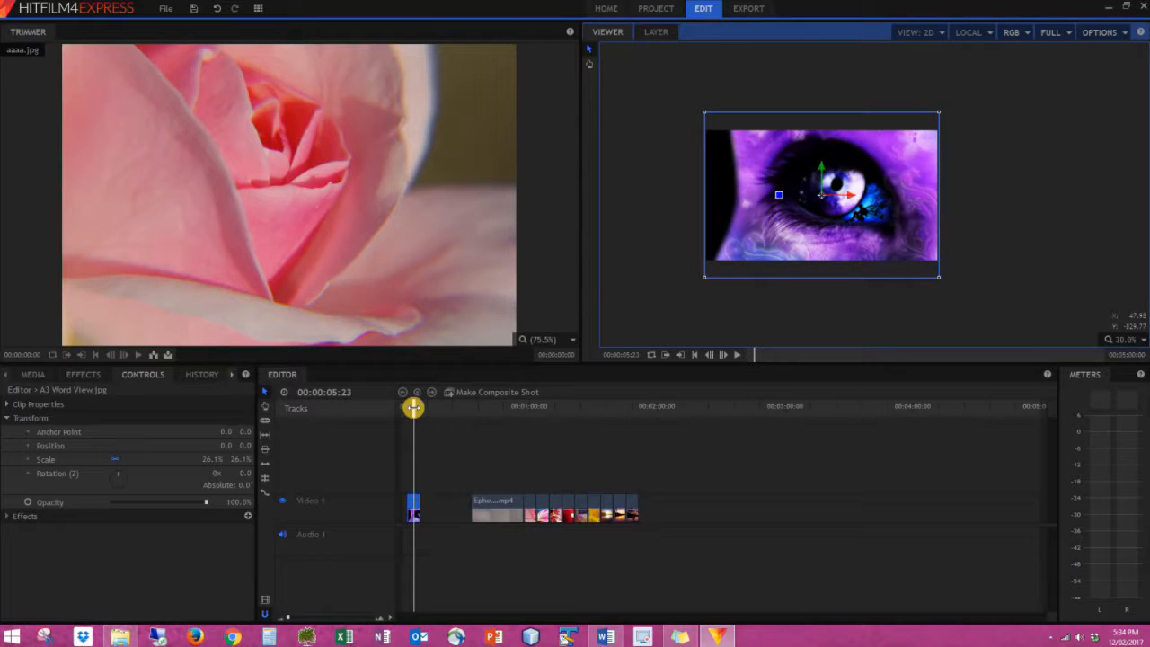
- Move the playhead to 00:01:00:18 and enlarge the aaaa.jpg image in the viewer to fill the frame width
left_click_drag(501, 406, 529, 407)
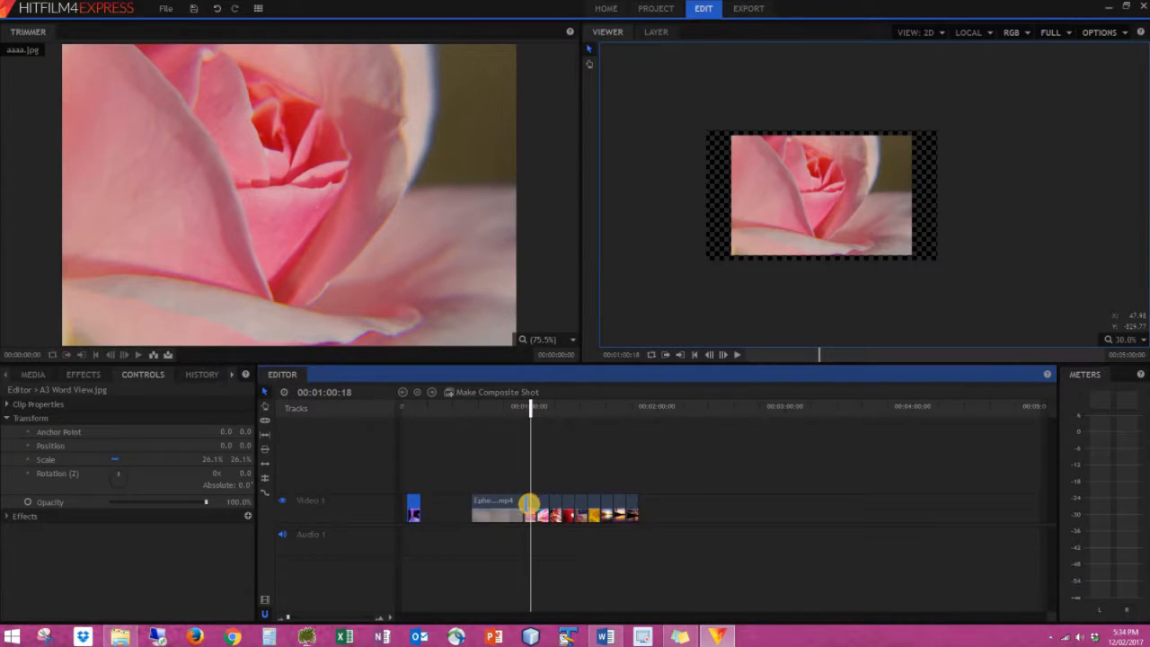
left_click(528, 505)
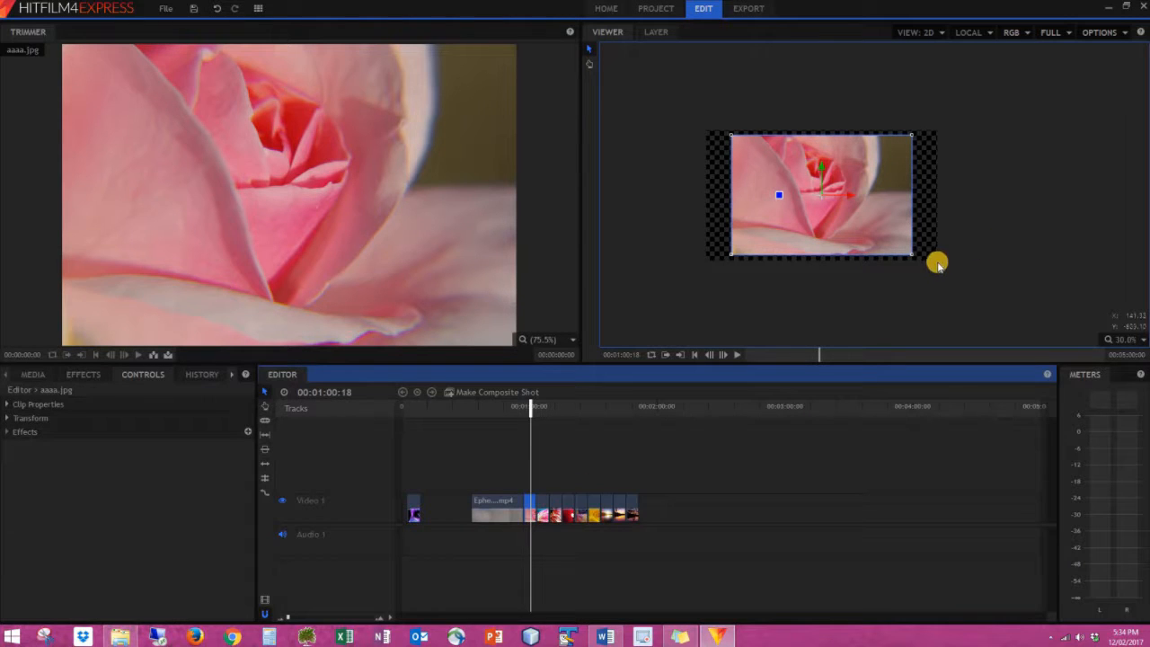
left_click_drag(912, 258, 933, 275)
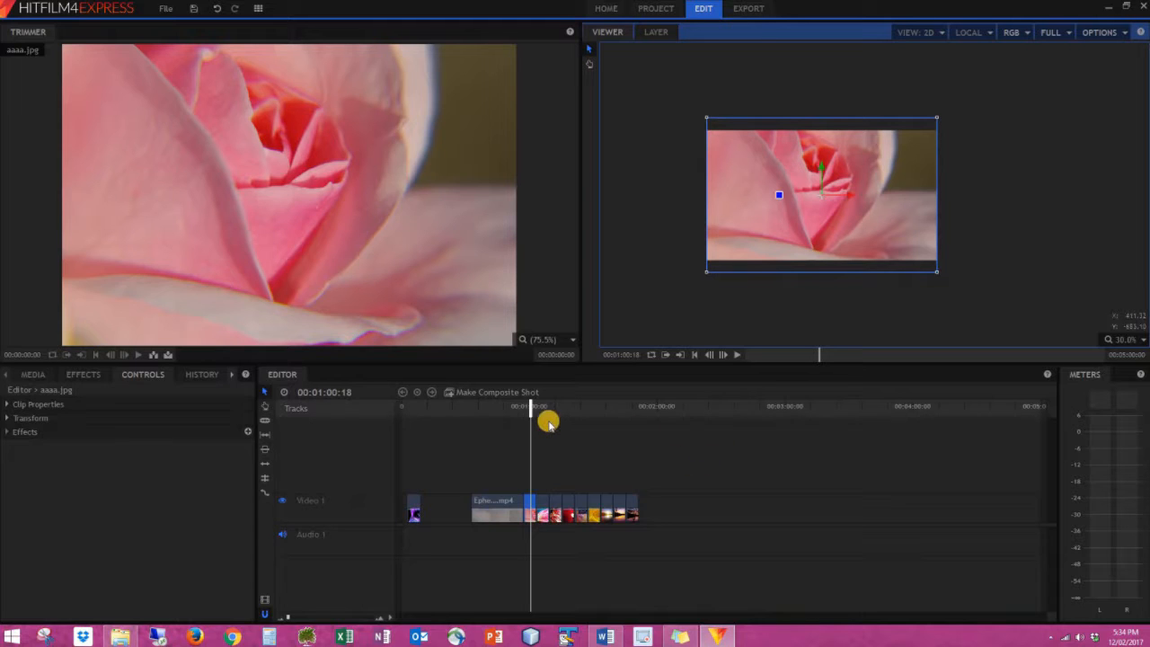
- Move the playhead to 00:01:07:13 and shrink the Dew Drop - Copy.jpg image until it just covers the frame
left_click(546, 406)
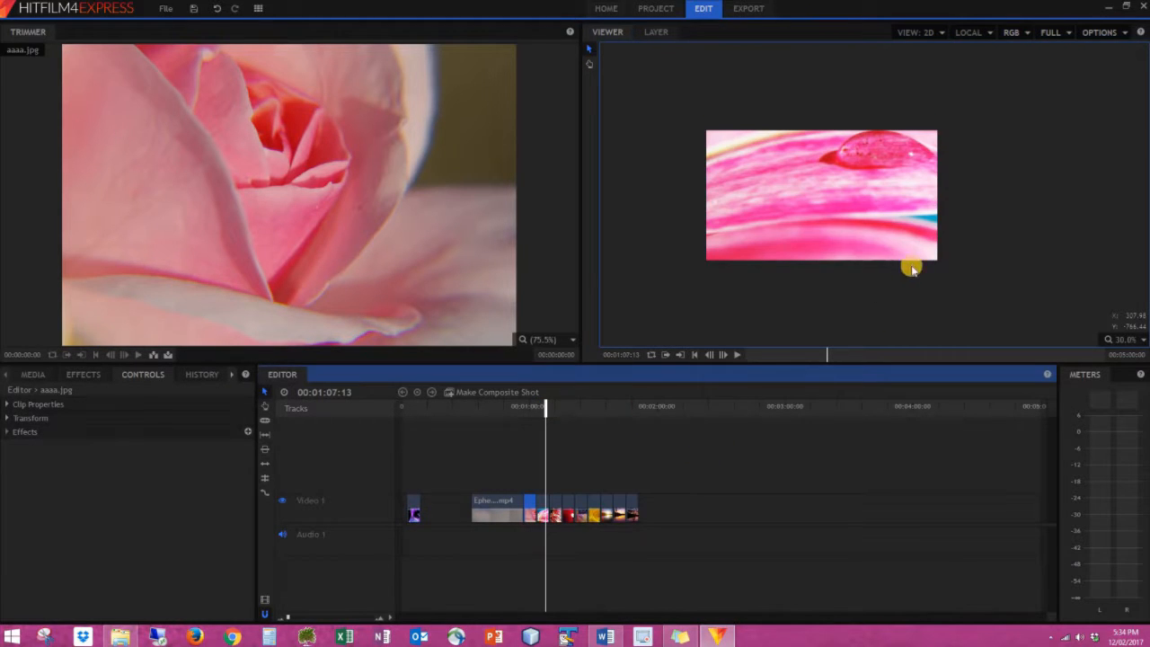
left_click(904, 265)
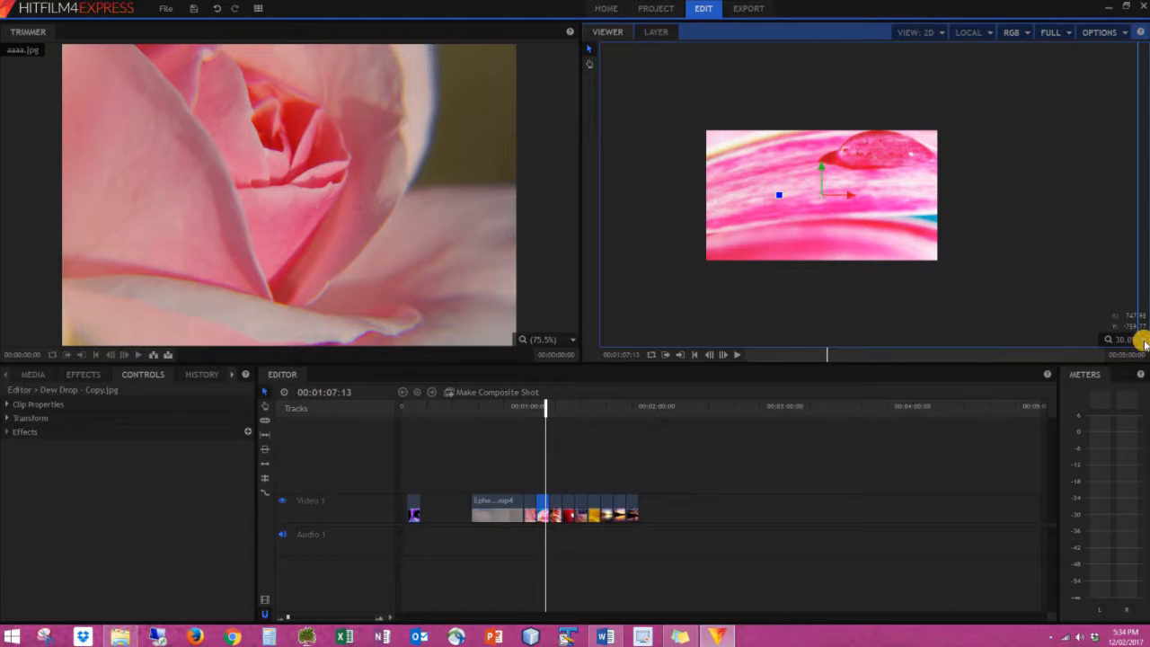
left_click(1125, 340)
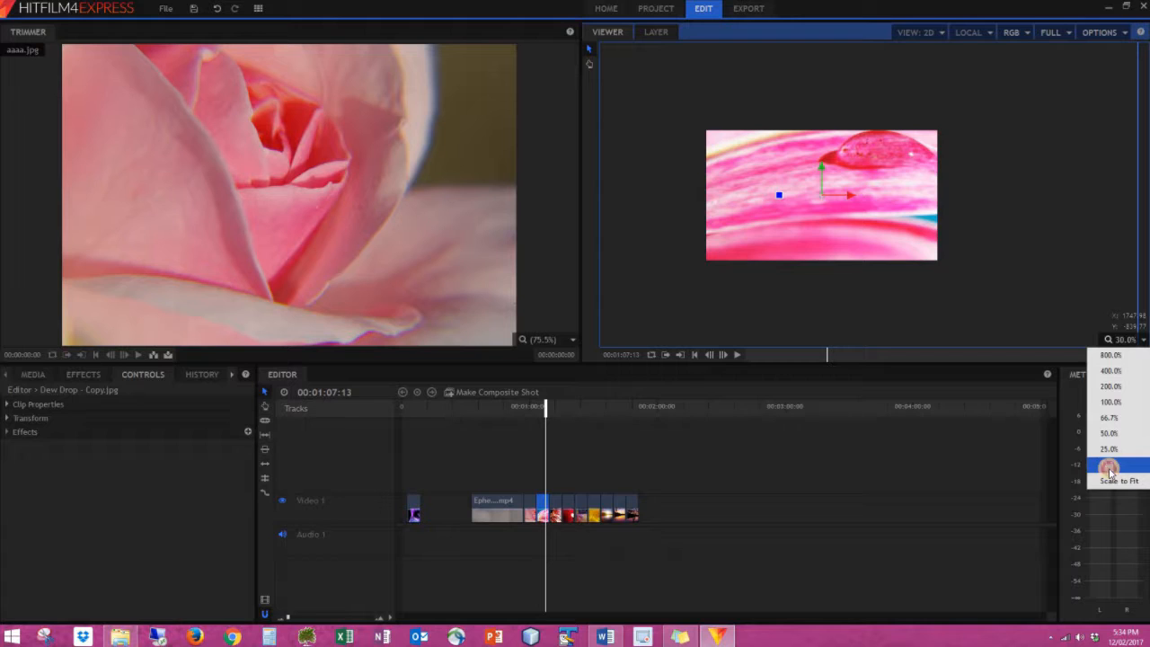
left_click(1108, 465)
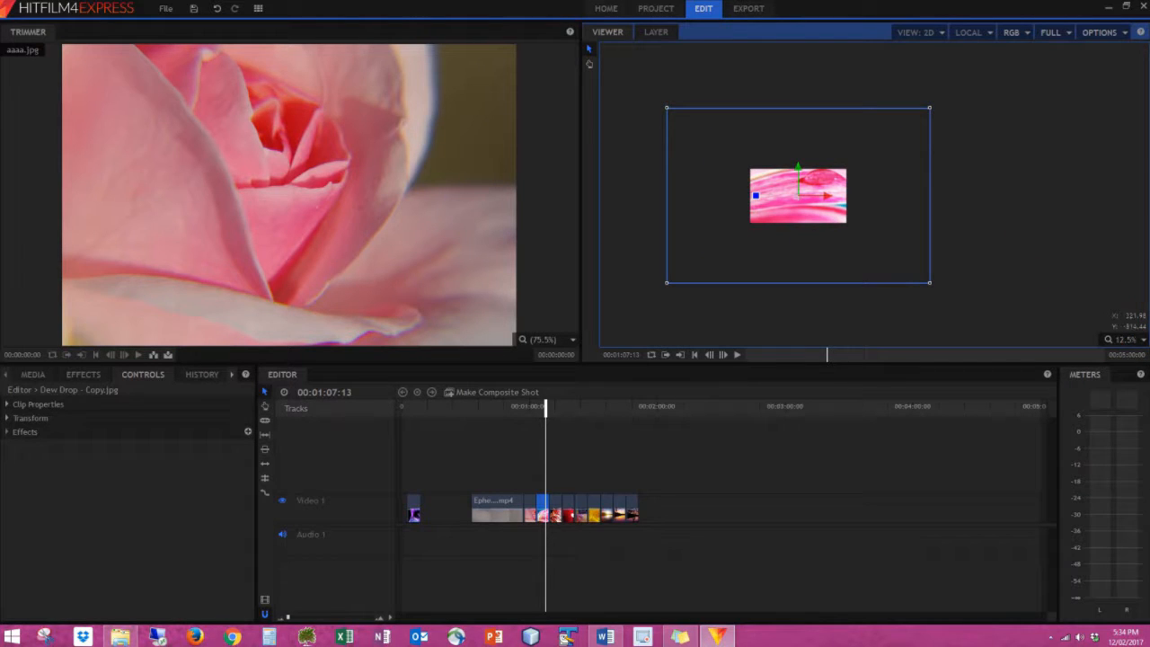
left_click(1142, 342)
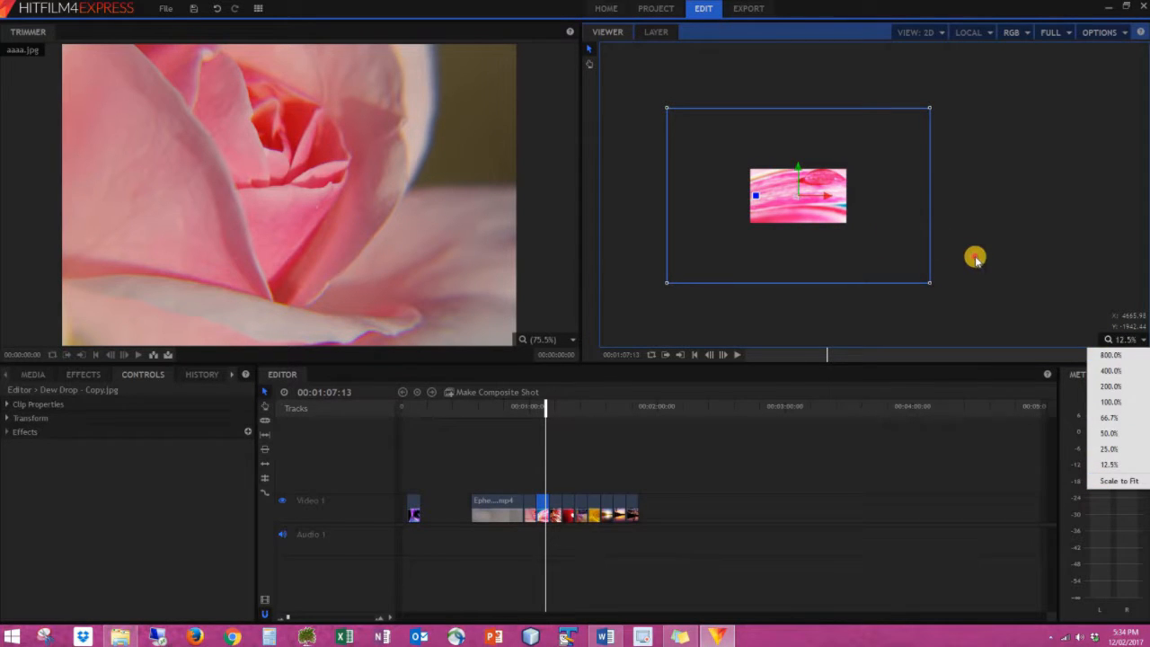
left_click(904, 244)
left_click(842, 216)
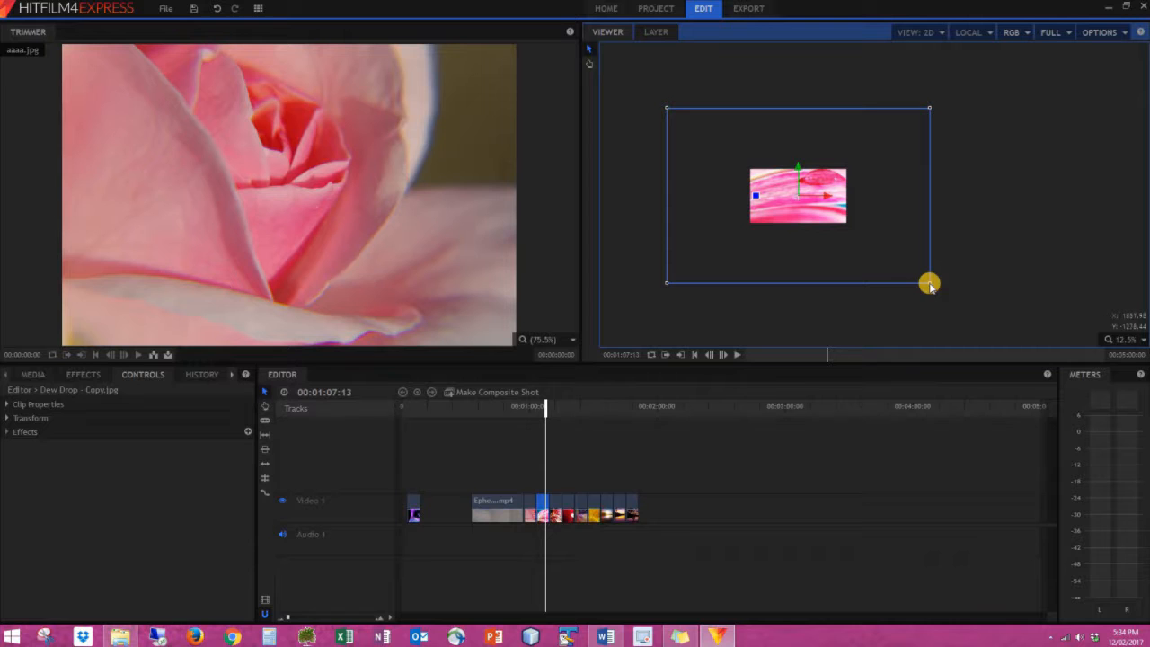
left_click_drag(924, 278, 845, 237)
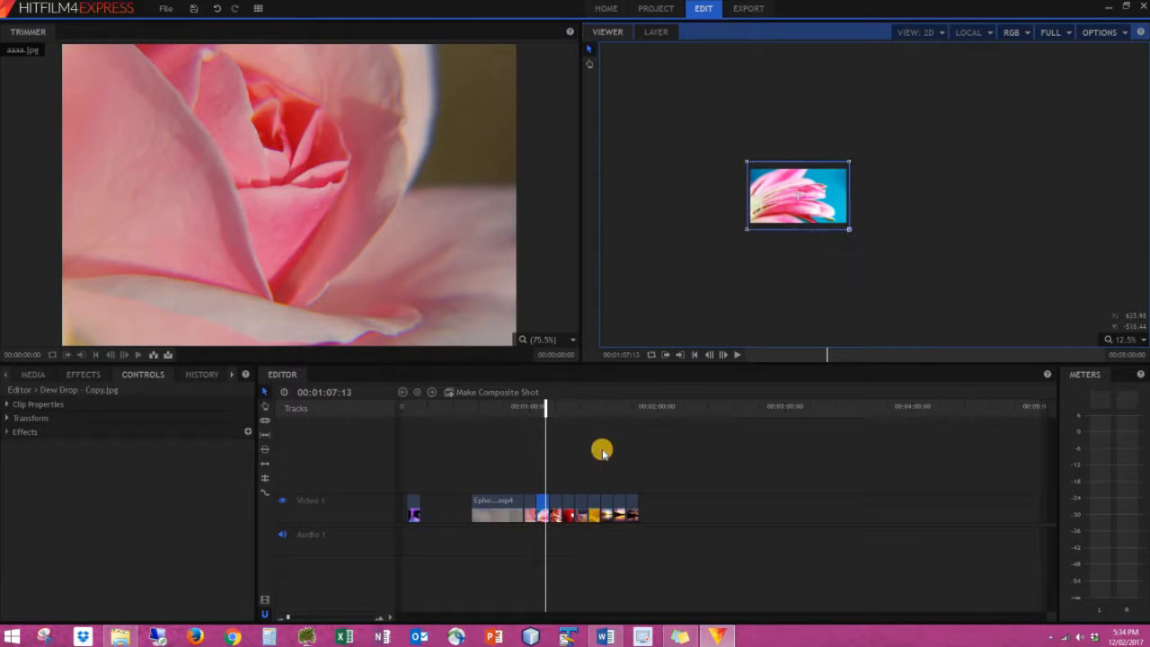
- Shrink the remaining timeline images, from 00:01:14:00 through IMGP1897.jpg at 00:01:47:02, until each just covers the frame
left_click(557, 409)
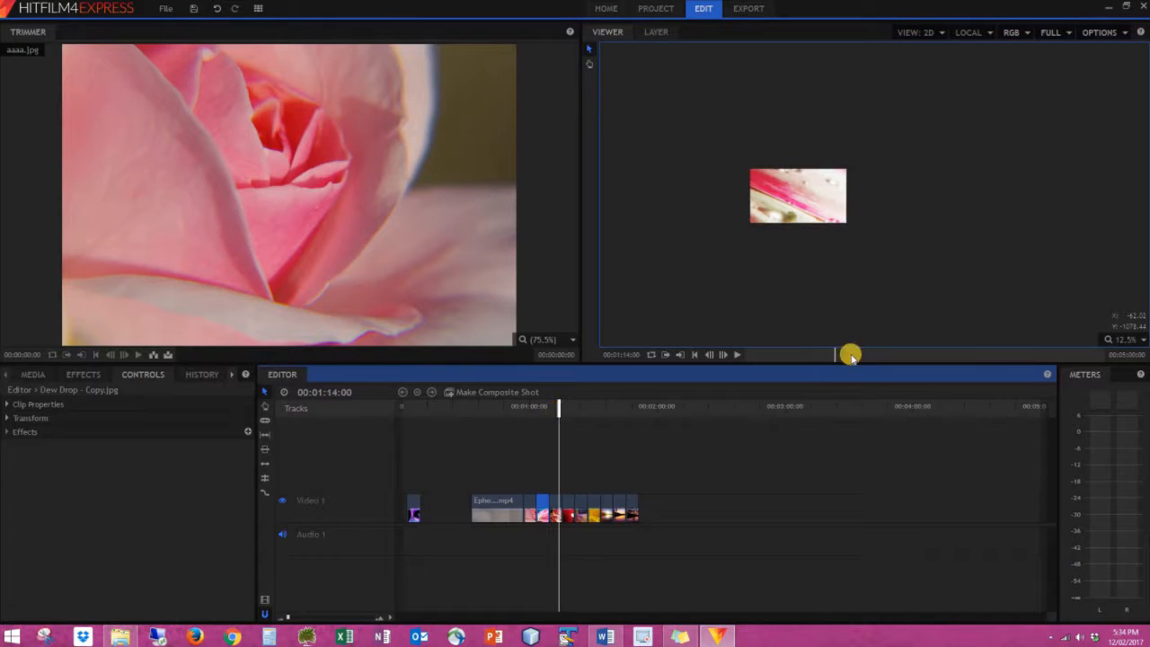
left_click(929, 295)
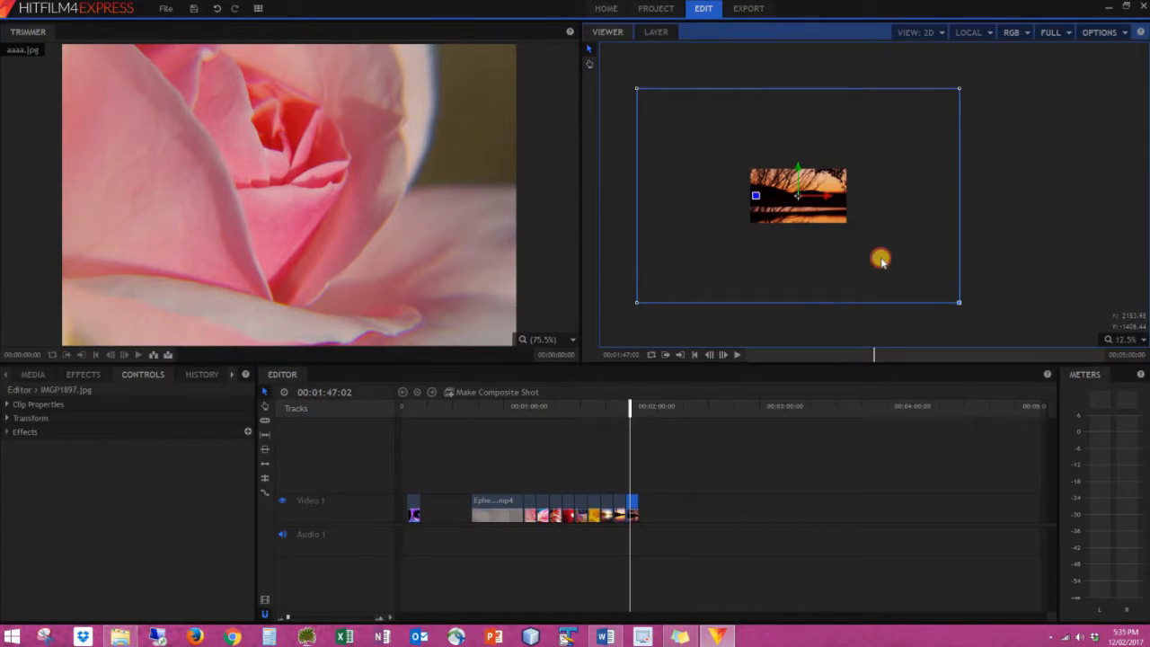
left_click(855, 235)
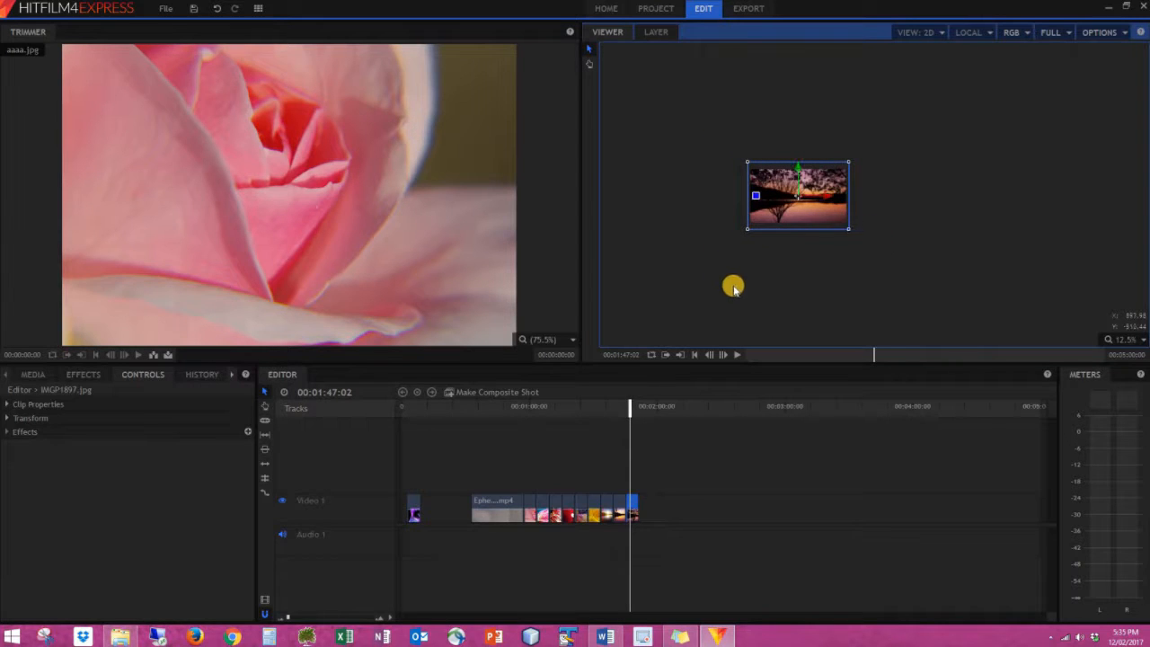
left_click(869, 213)
- Set the viewer zoom to Scale to Fit and enlarge the viewer relative to the trimmer and timeline
scroll(805, 216, "up", 5)
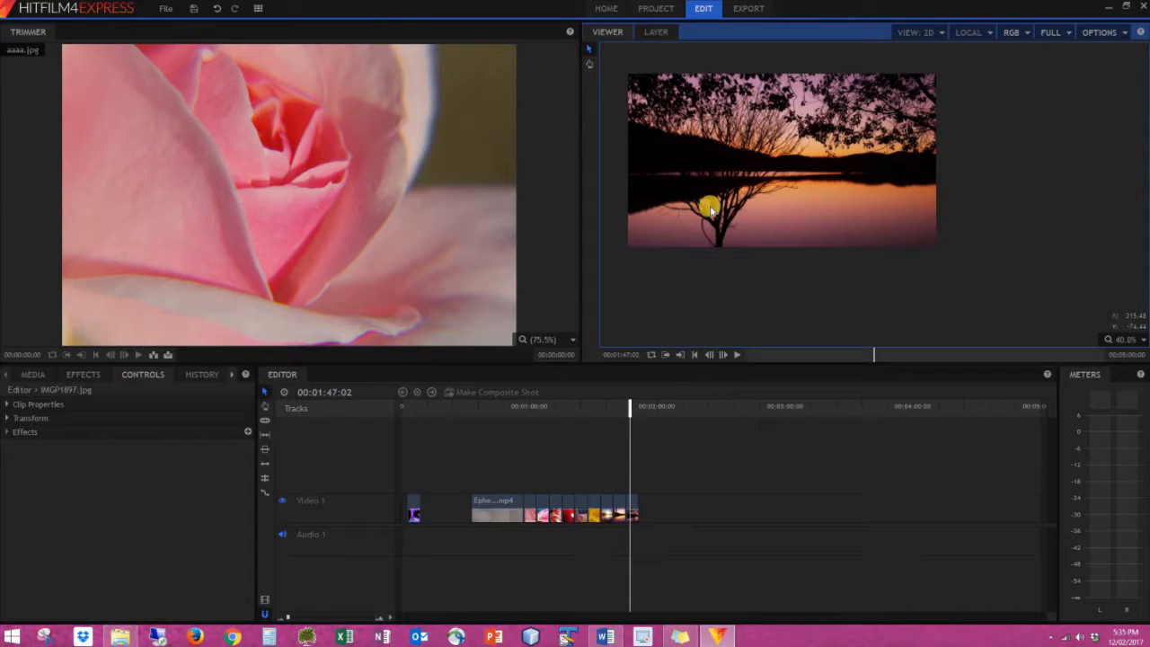
left_click(1140, 338)
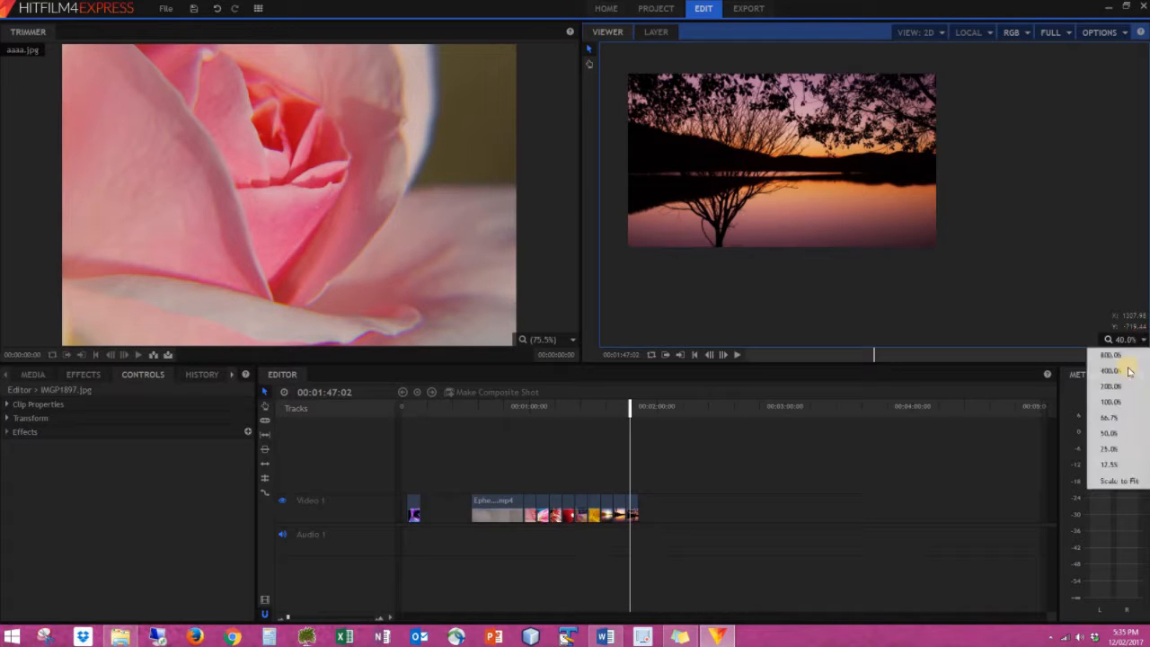
left_click(1111, 477)
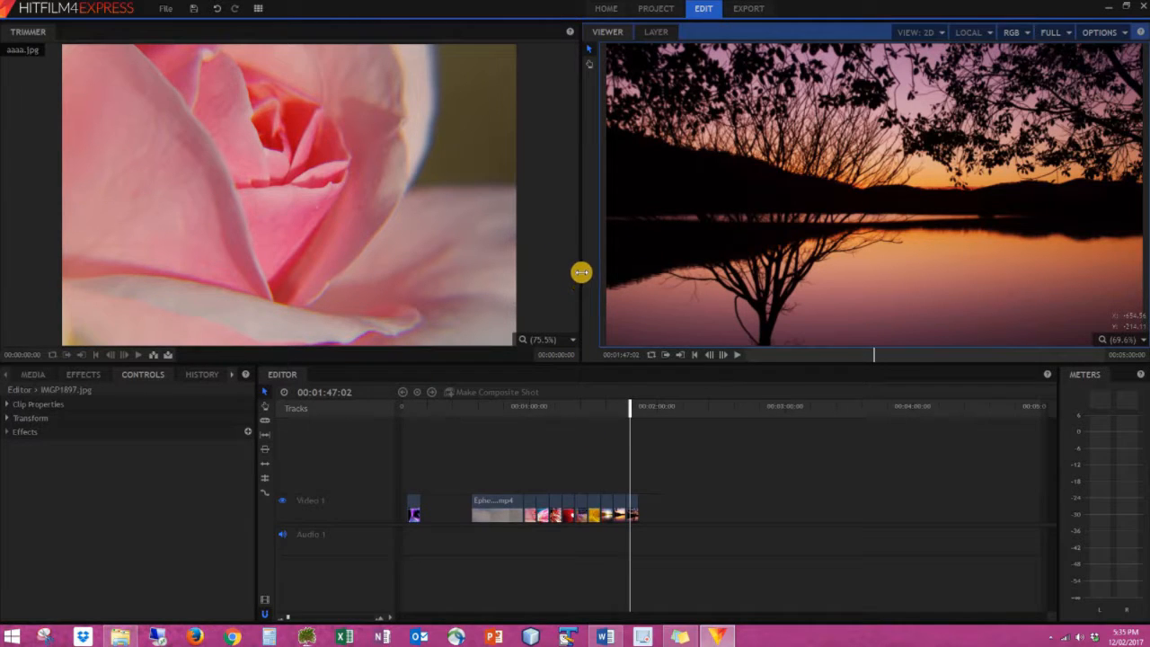
left_click_drag(579, 237, 436, 461)
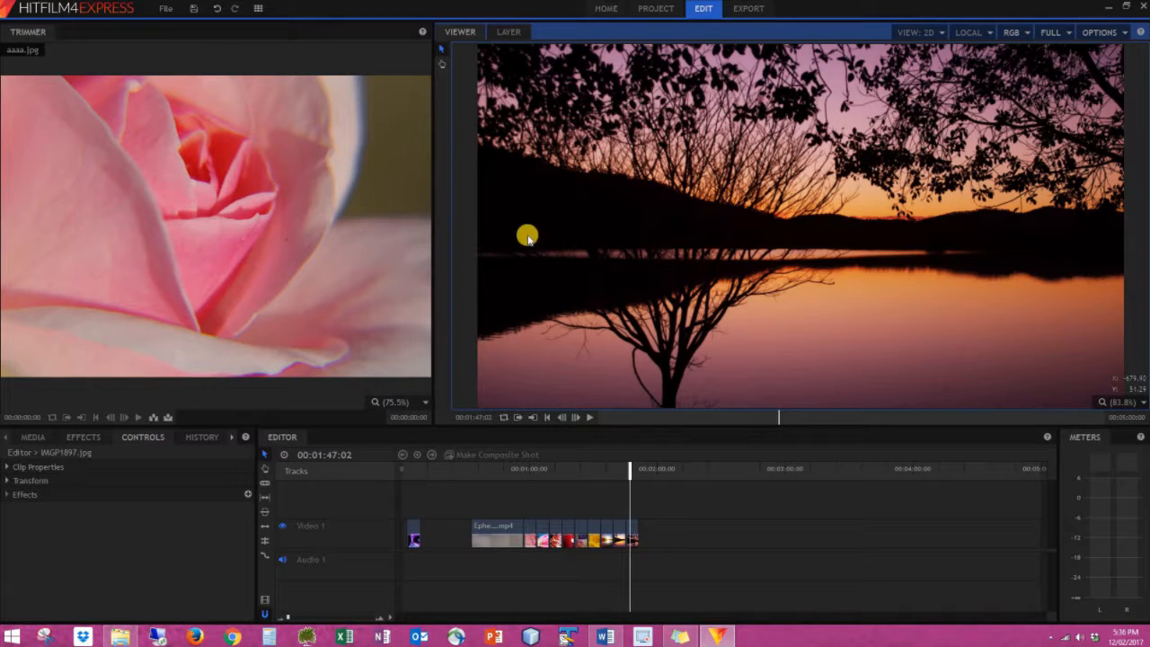
- Try the All Panels, Classic and Compositing workspaces and switch back to the Editing workspace
left_click(257, 9)
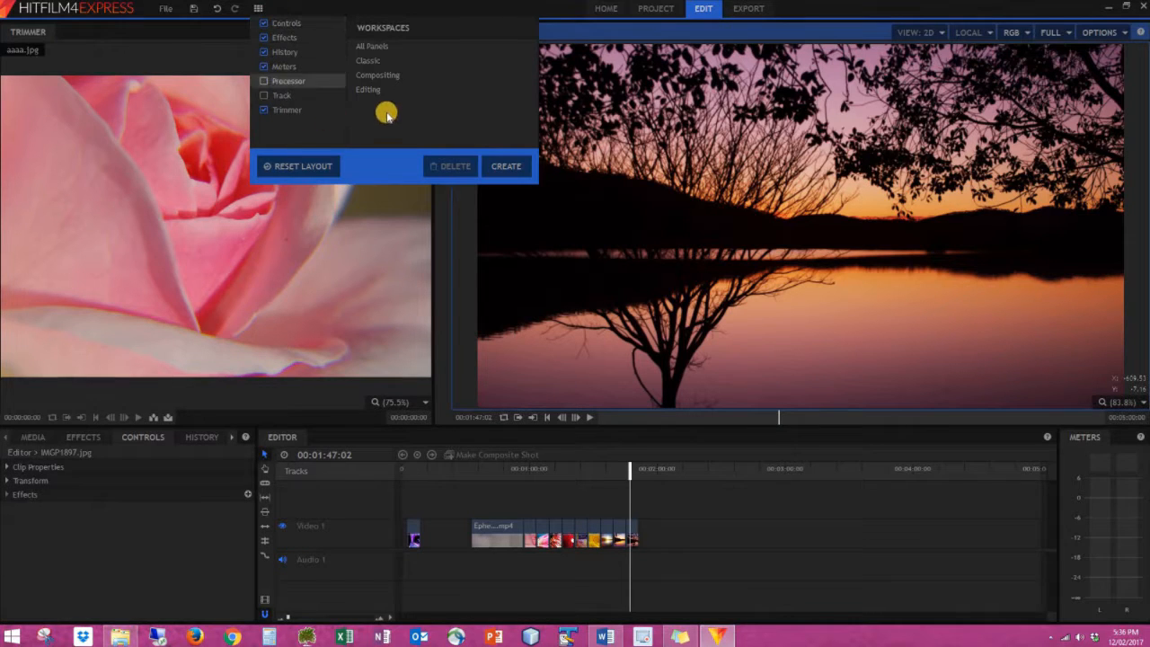
left_click(378, 49)
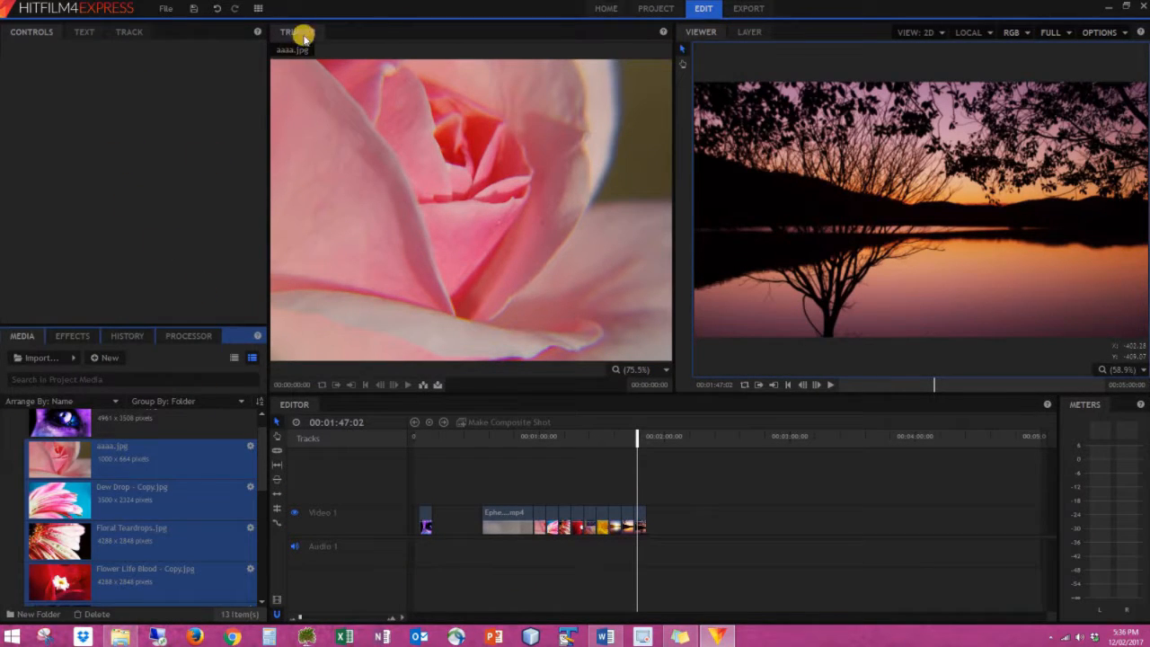
left_click(370, 60)
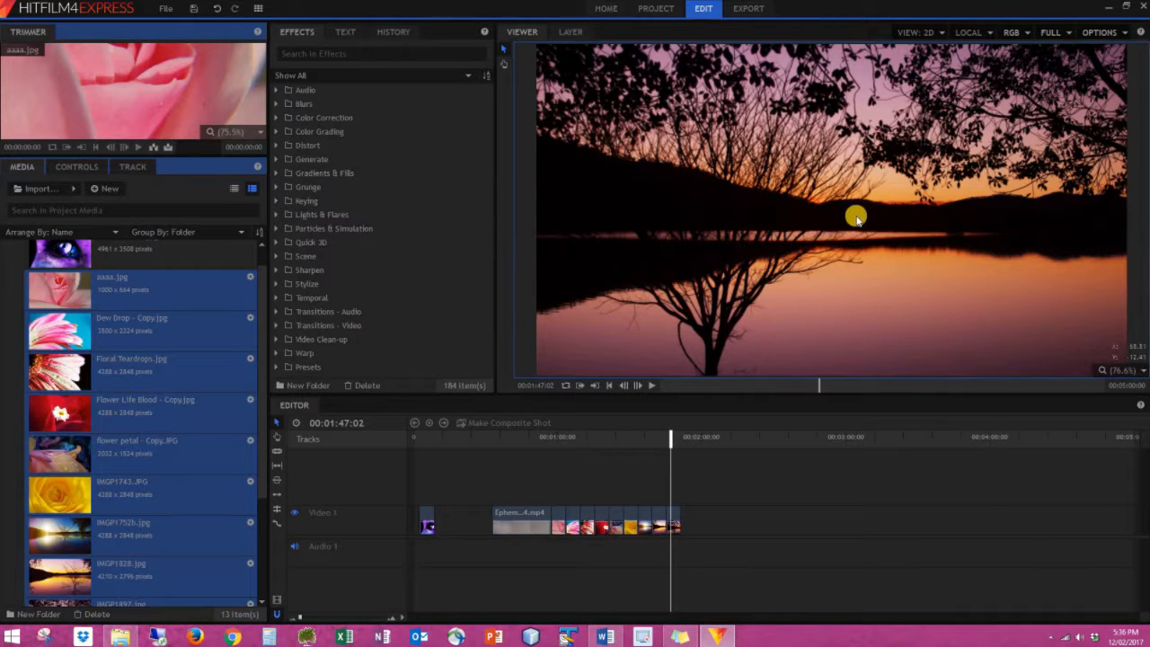
left_click(260, 10)
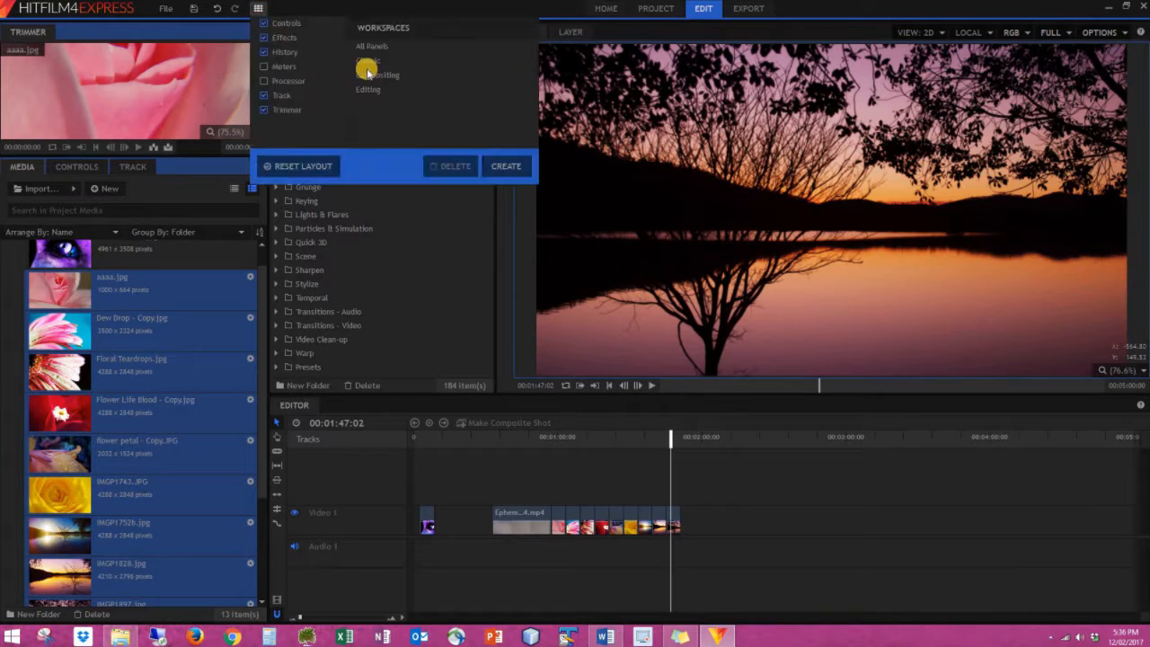
left_click(367, 77)
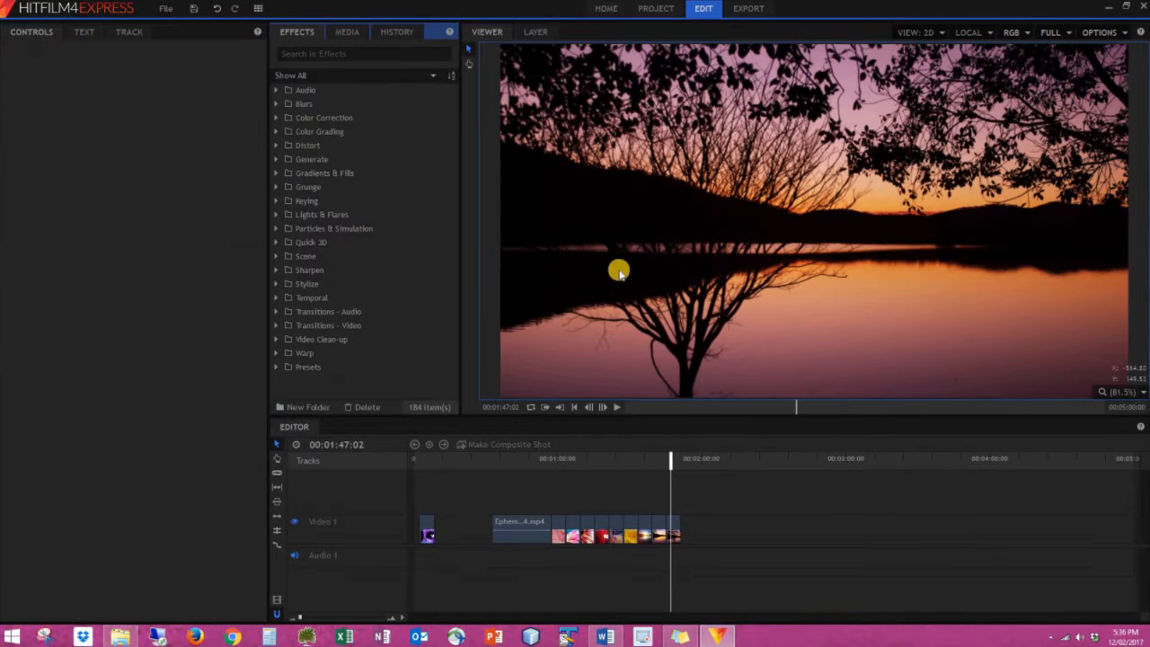
left_click(257, 9)
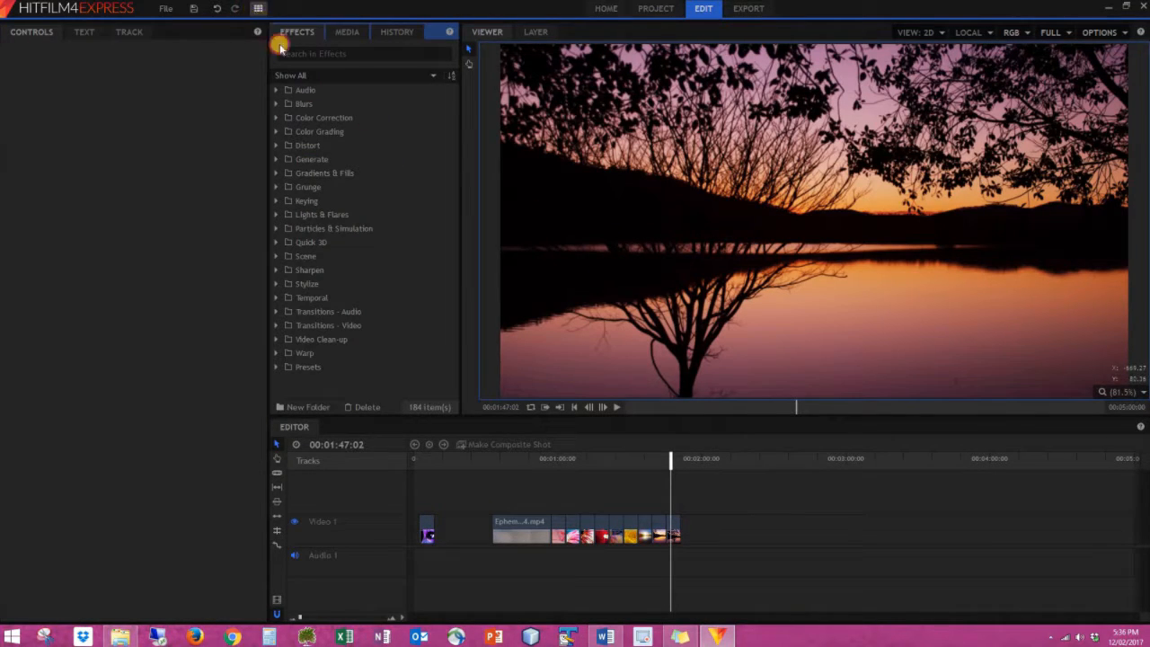
left_click(359, 93)
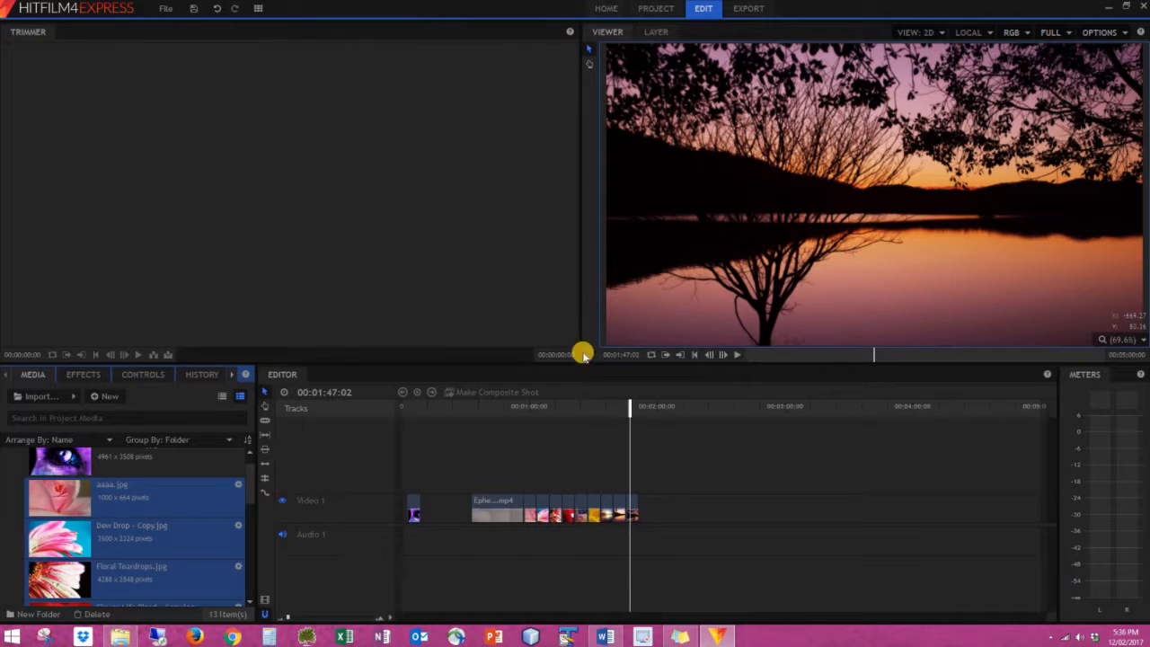
- Make the viewer wider and taller by resizing the neighbouring panels, and restore the original panel sizes
left_click_drag(579, 230, 362, 232)
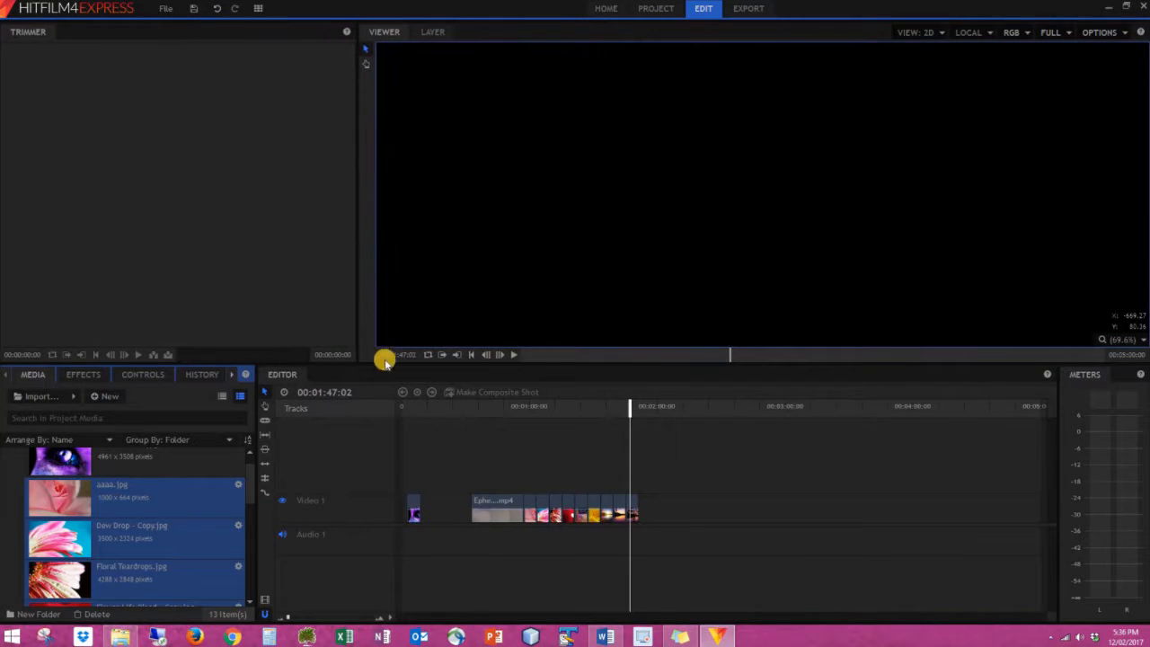
left_click_drag(368, 362, 390, 391)
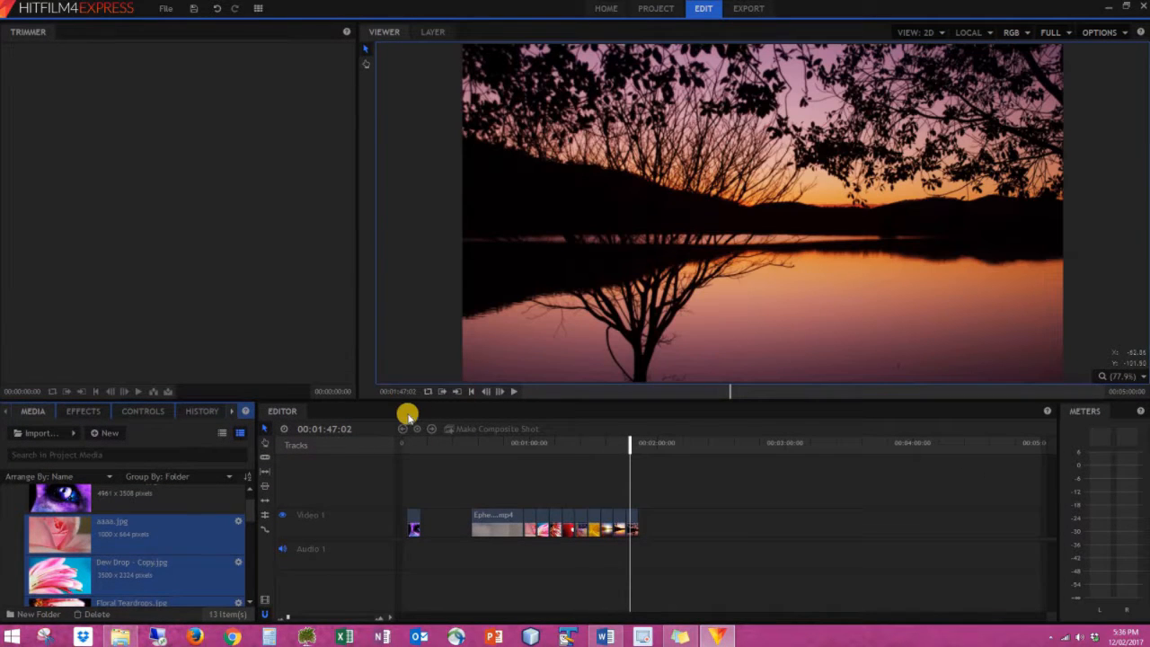
left_click_drag(373, 398, 431, 290)
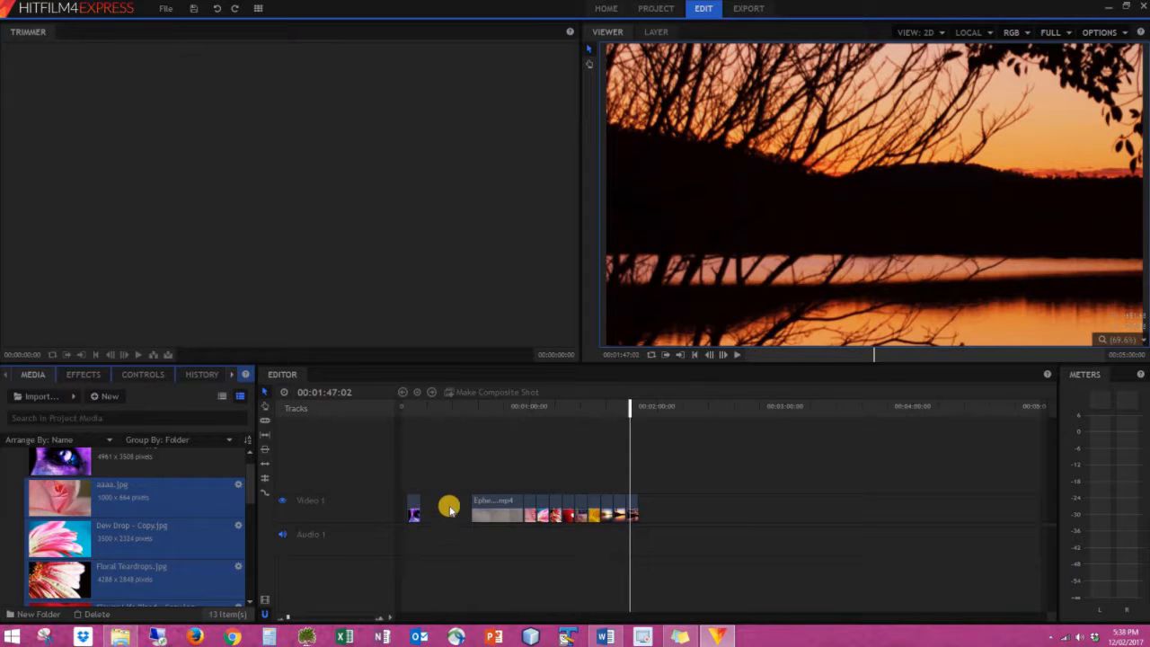
- Shift the Ephemeral Dreams4_mpeg4.mp4 clip and all images after it slightly earlier and play the timeline into the gap before them
left_click_drag(452, 470, 659, 509)
left_click_drag(497, 506, 473, 505)
left_click(410, 415)
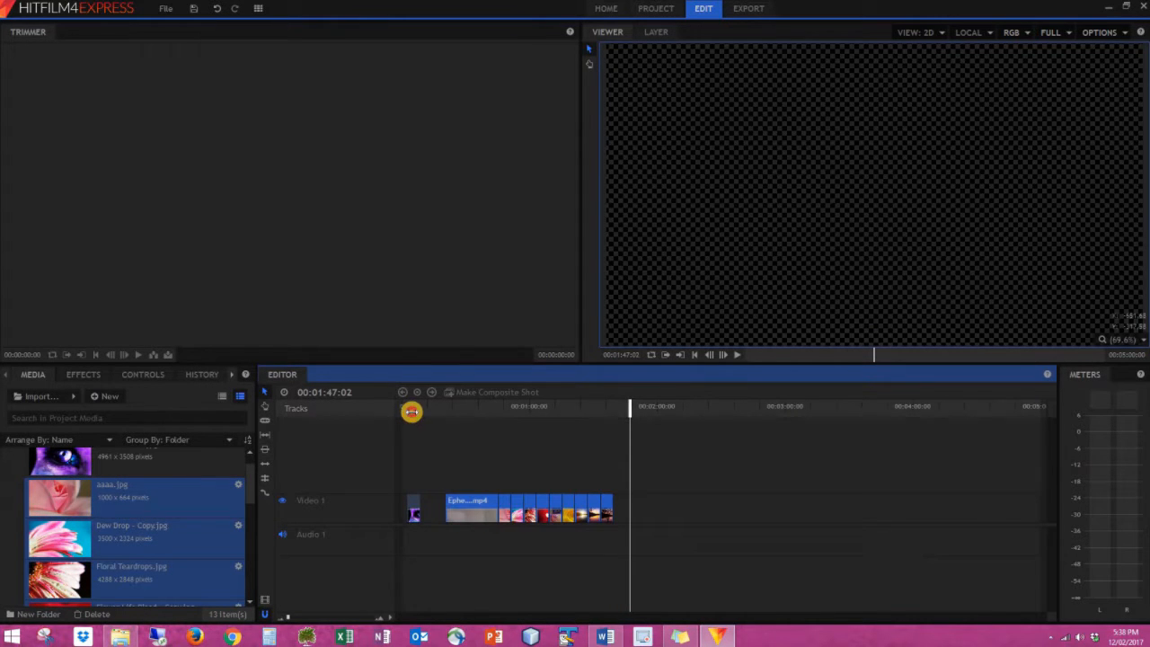
left_click(734, 356)
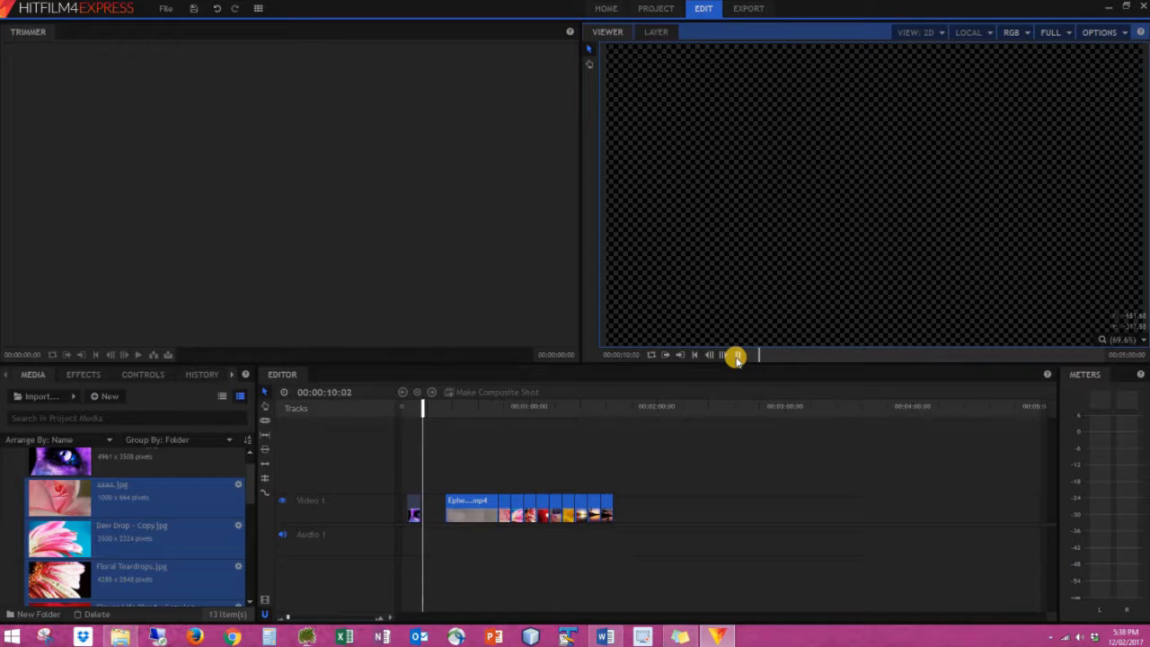
left_click(536, 481)
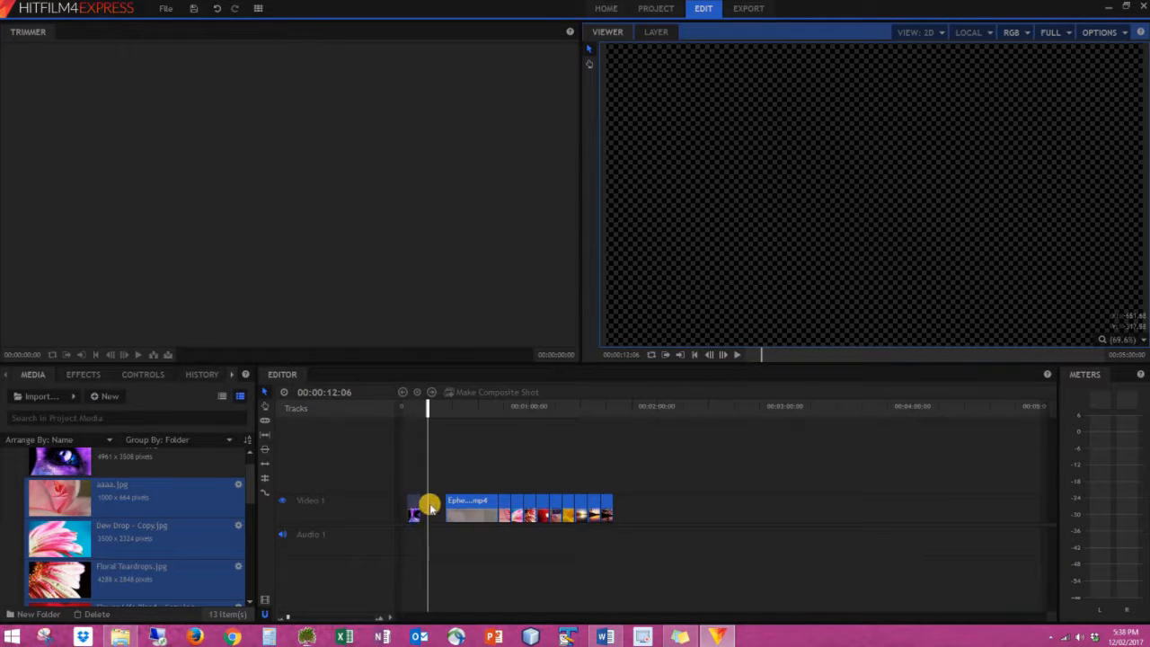
- Ripple delete the gap before the Ephemeral Dreams4_mpeg4.mp4 clip and the gap before the A3 Word View.jpg clip
right_click(434, 504)
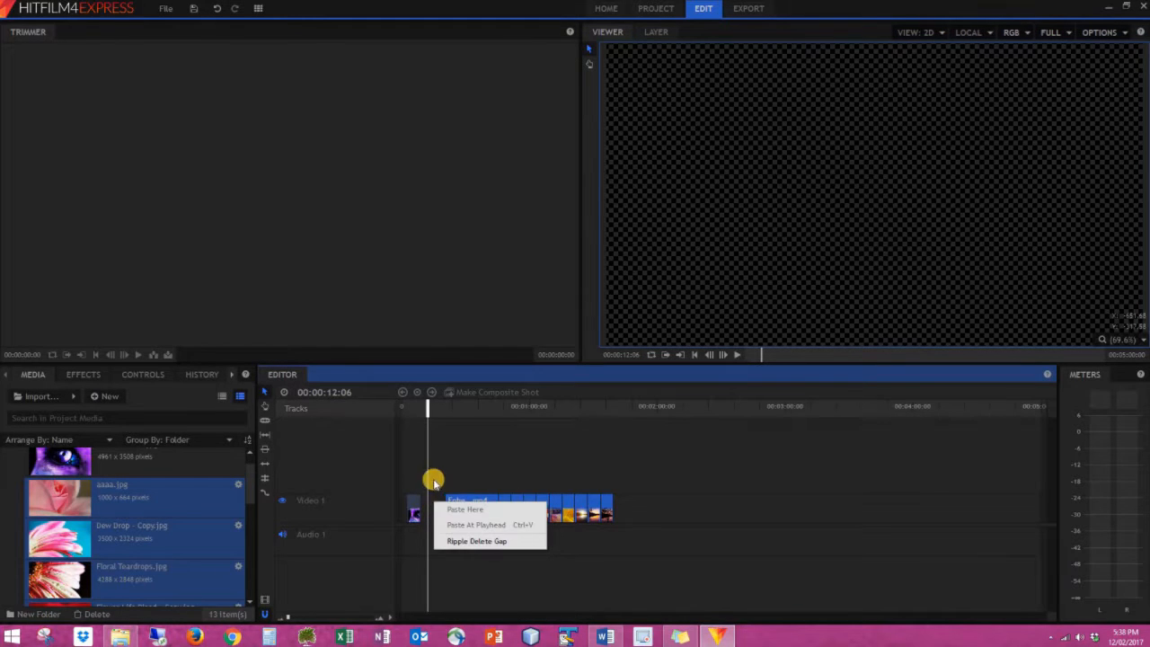
left_click(476, 542)
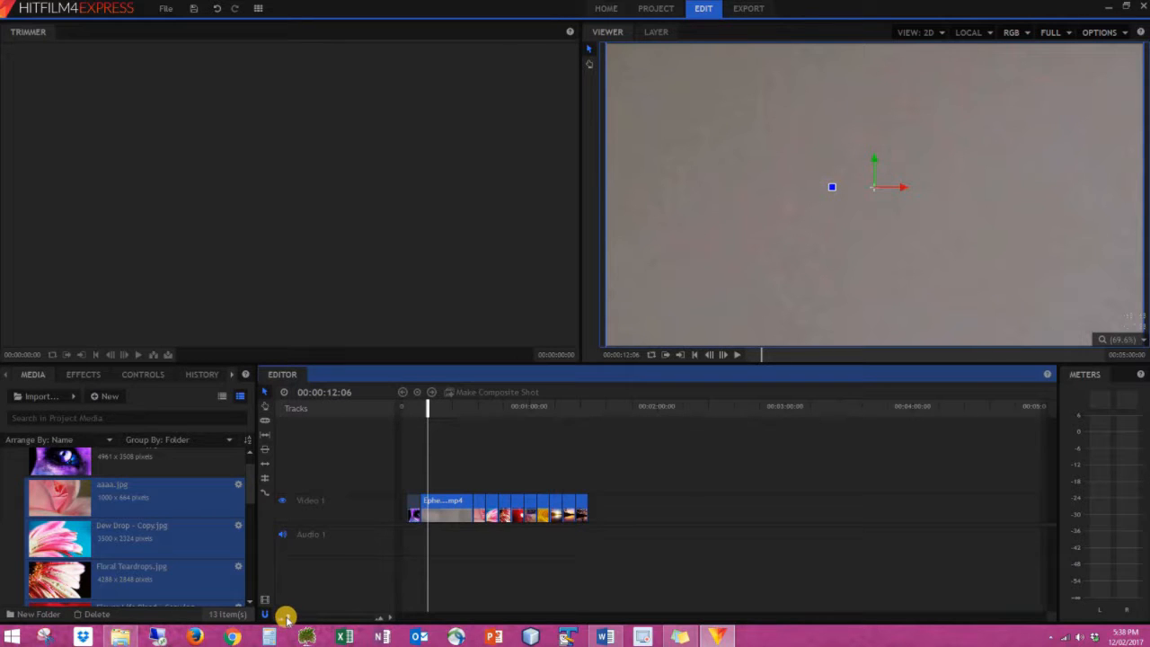
left_click_drag(287, 618, 395, 618)
right_click(411, 509)
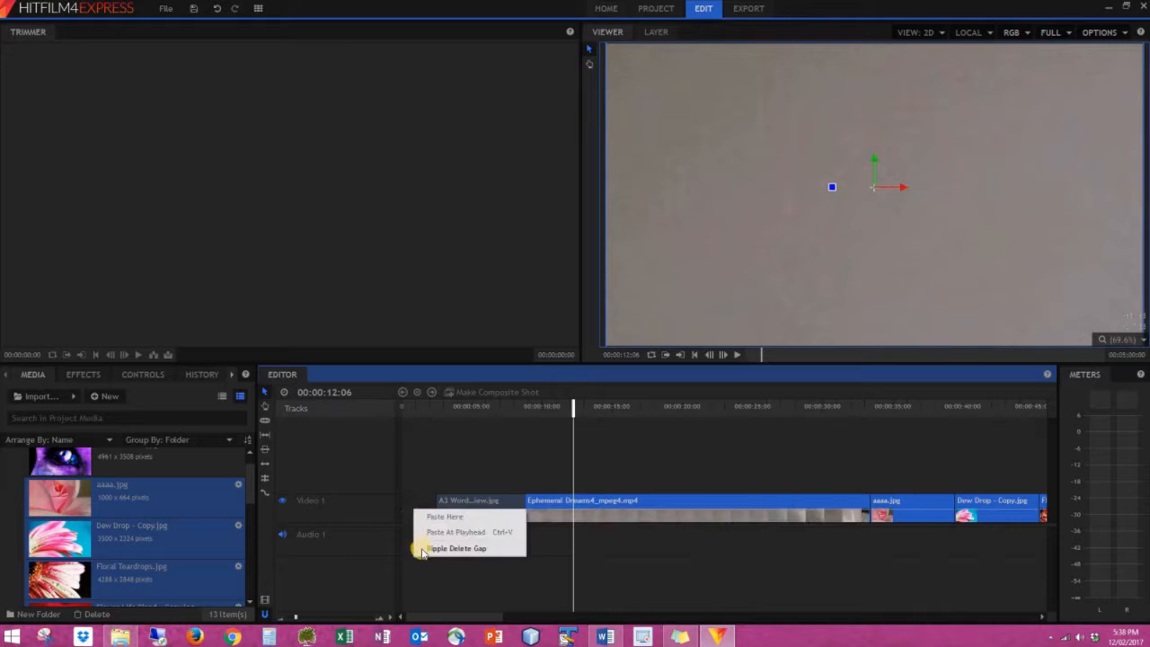
left_click(420, 546)
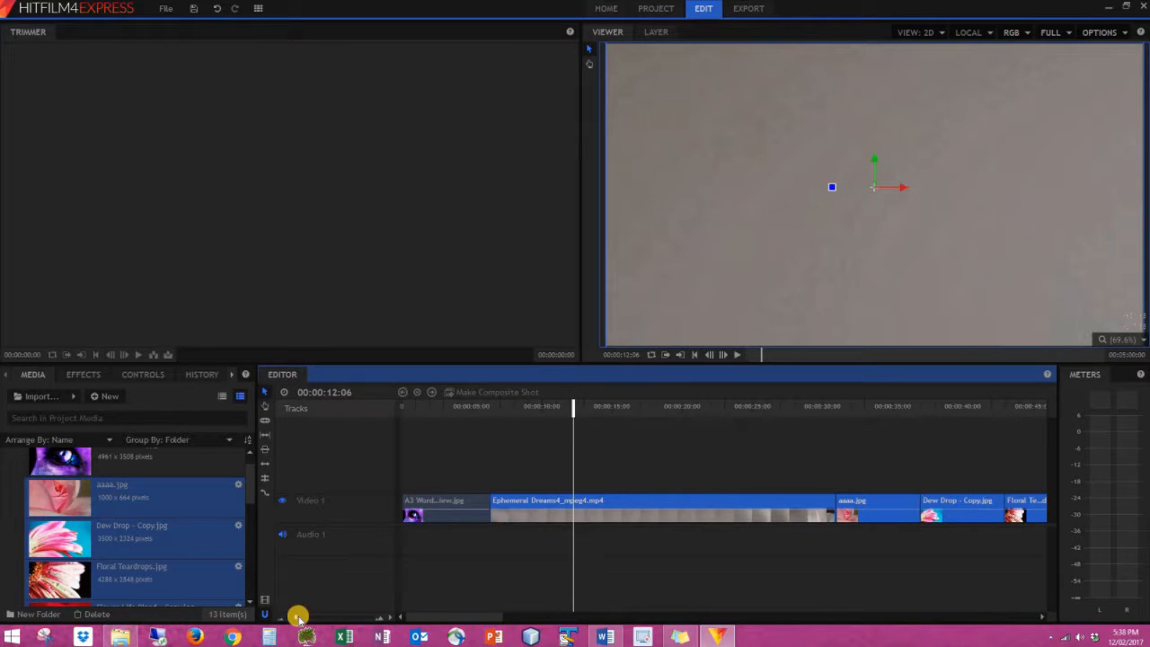
left_click_drag(295, 616, 291, 616)
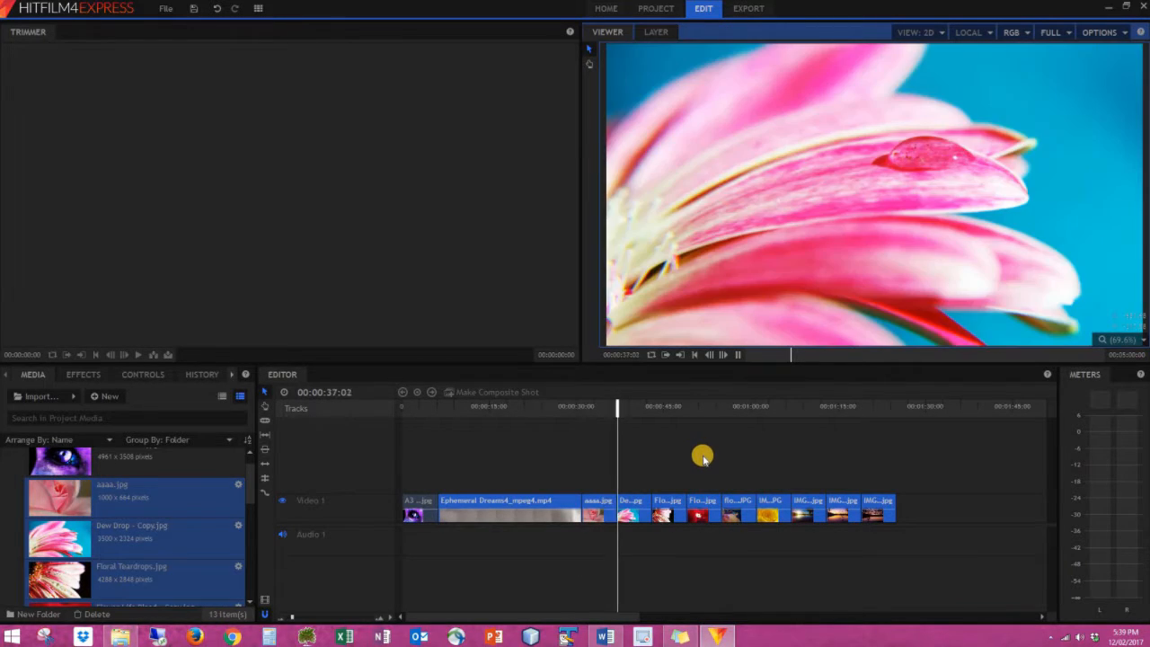
- Stop playback, place the playhead at 00:00:37:00 and select the aaaa.jpg clip with the effects library shown
left_click(735, 355)
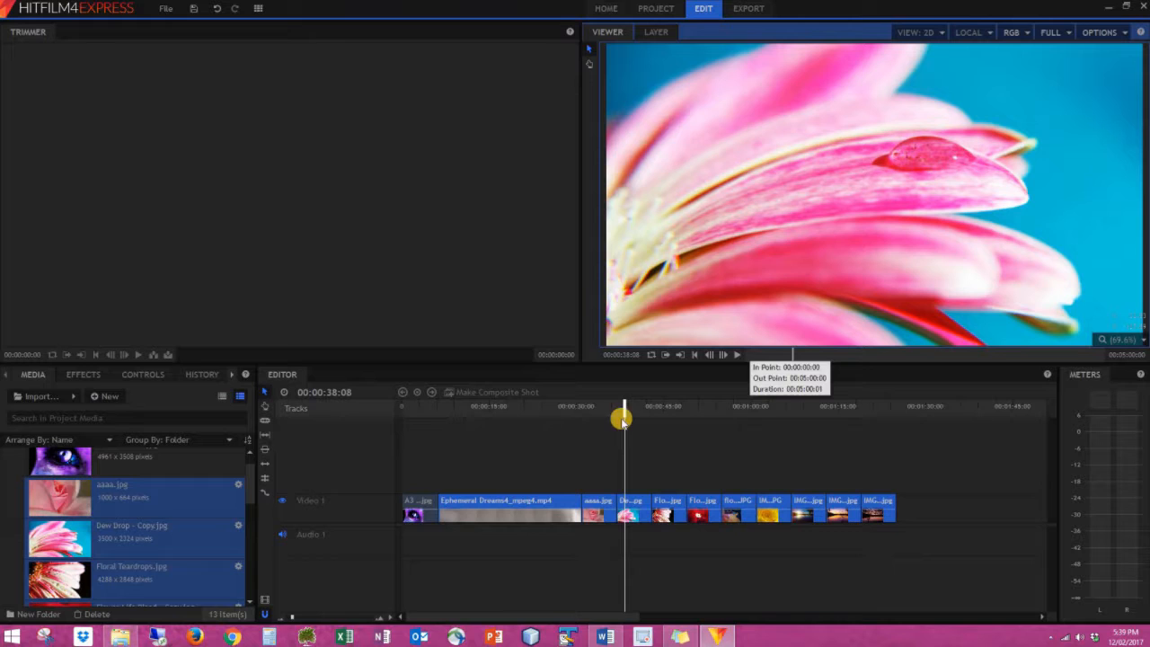
left_click_drag(610, 407, 616, 407)
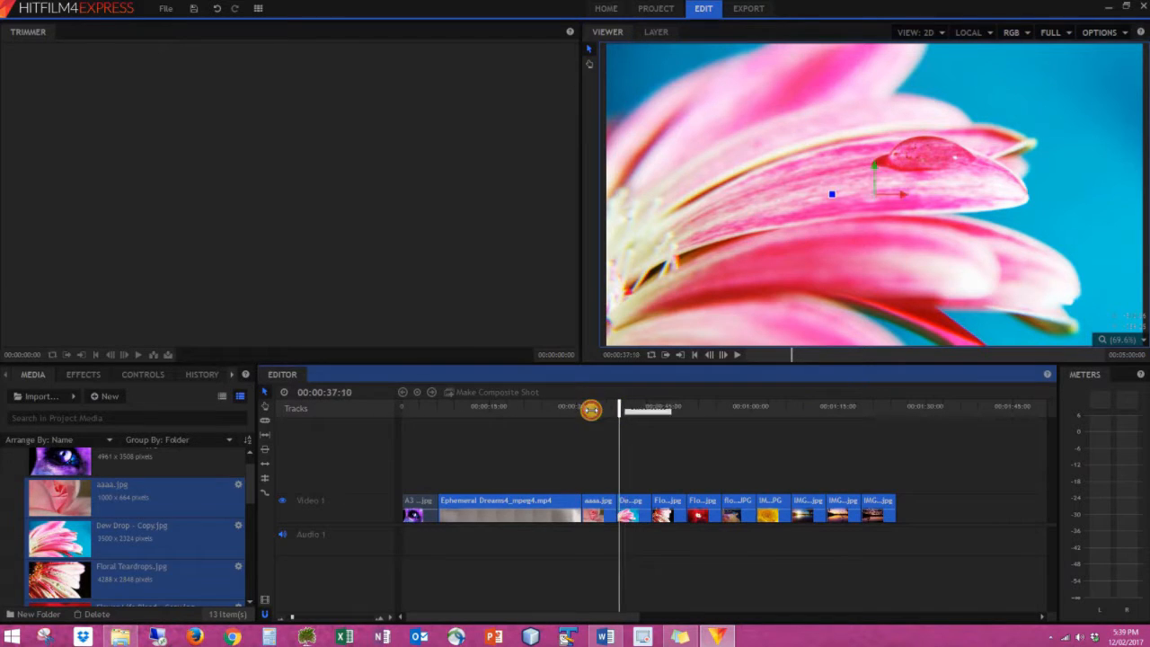
left_click(83, 373)
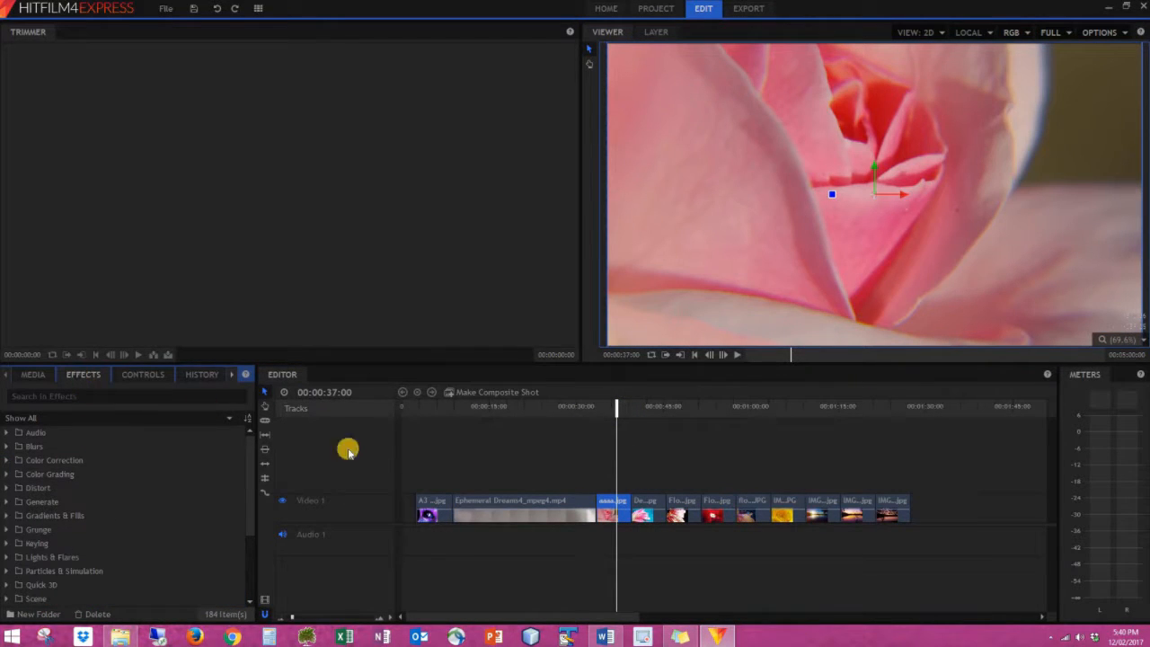
left_click(608, 508)
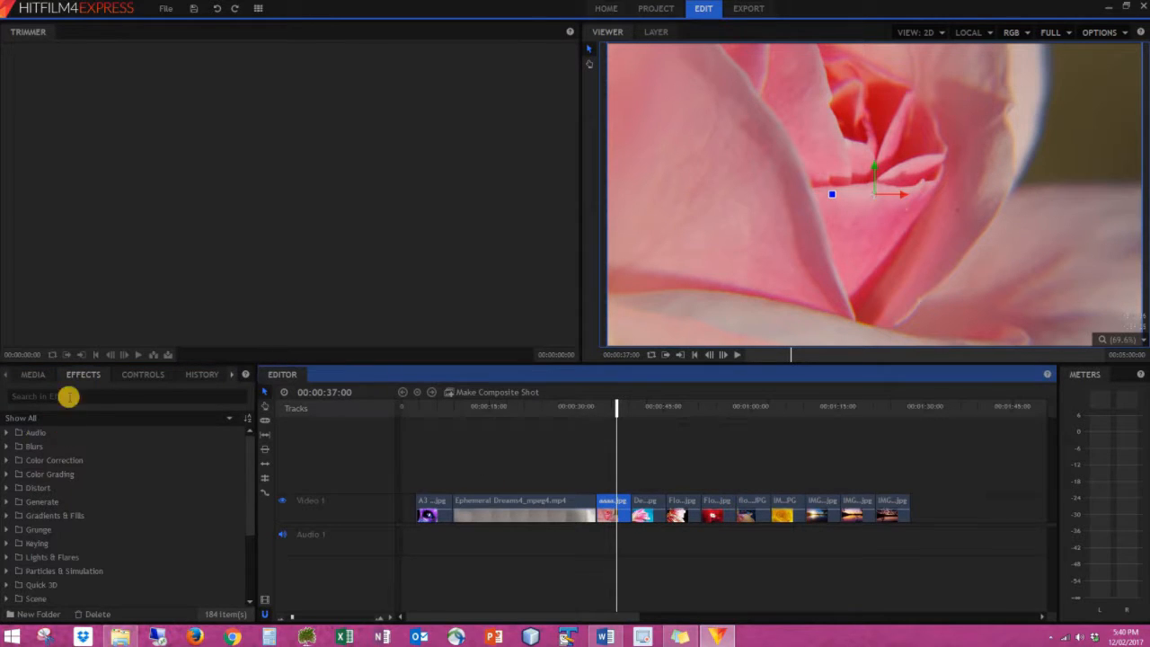
- Apply the Curves effect from the Color Correction category to the aaaa.jpg clip and show the clip's effect controls
left_click(4, 476)
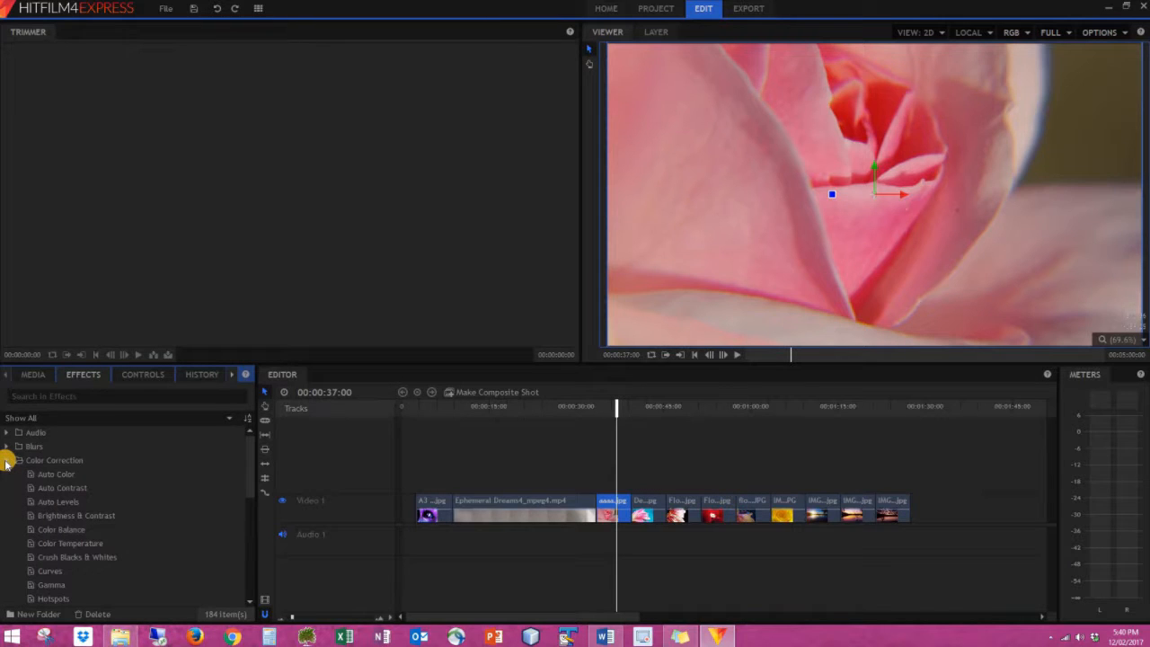
double_click(48, 460)
scroll(44, 508, "down", 1)
scroll(44, 521, "down", 1)
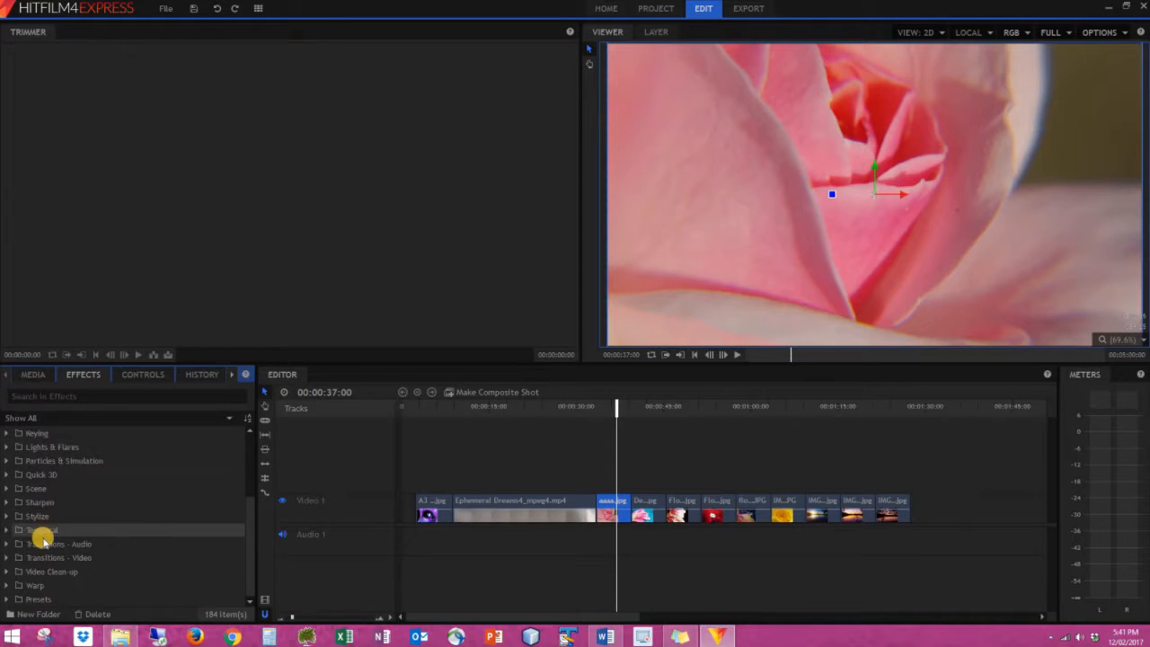
scroll(43, 539, "up", 3)
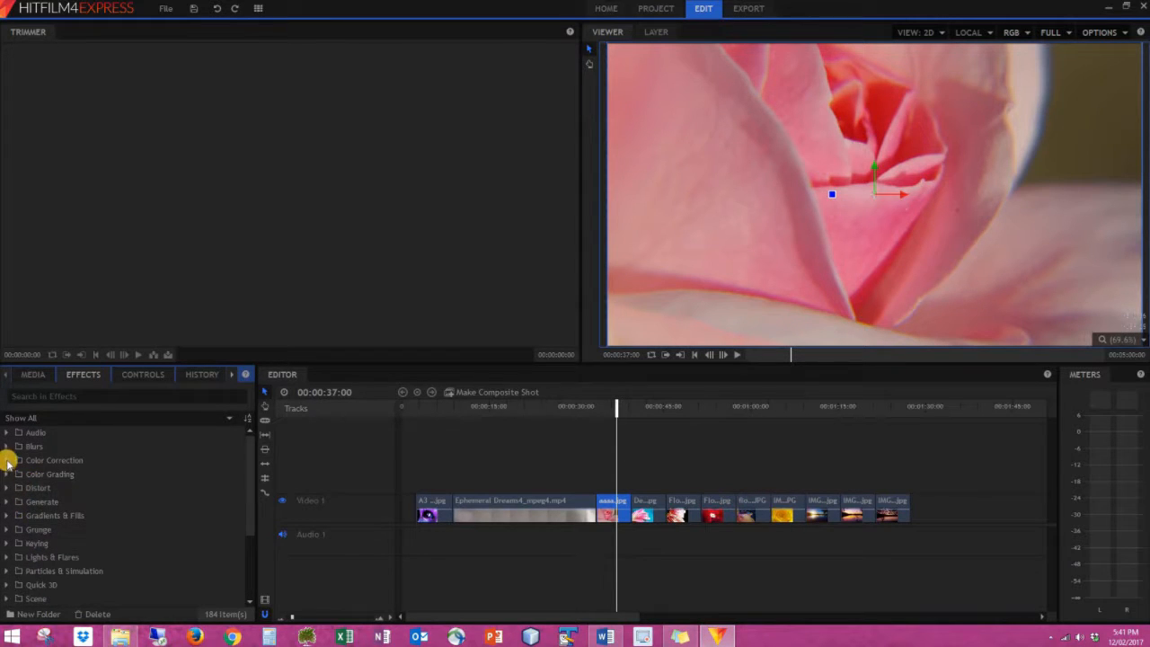
left_click(7, 460)
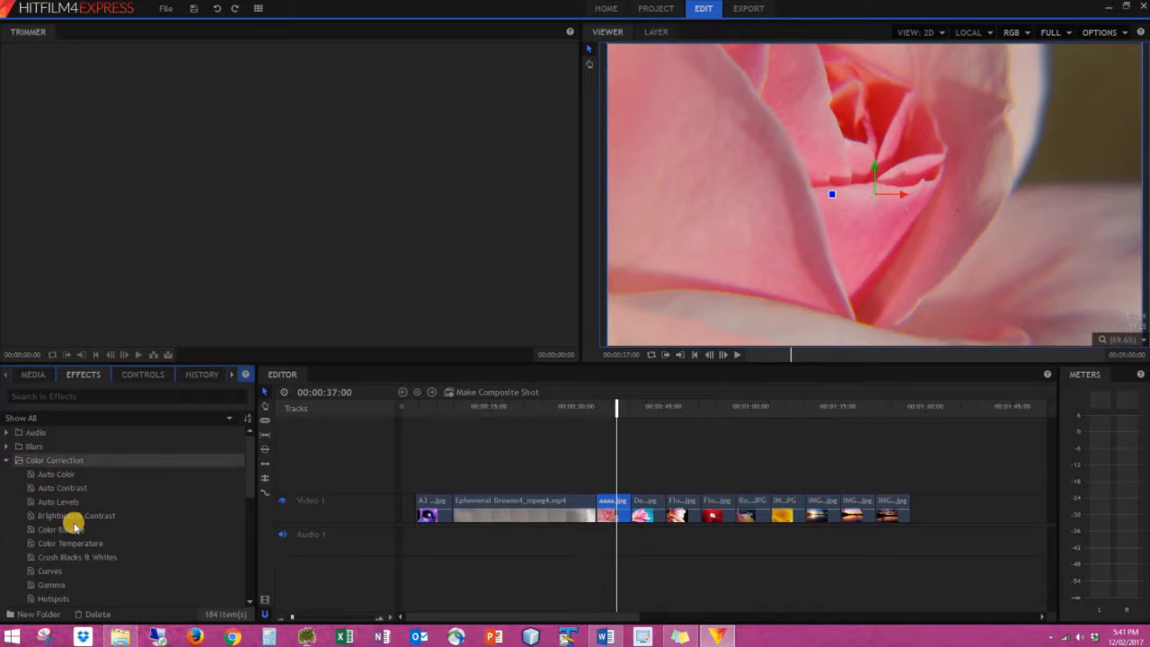
left_click_drag(48, 570, 449, 570)
left_click_drag(613, 514, 612, 508)
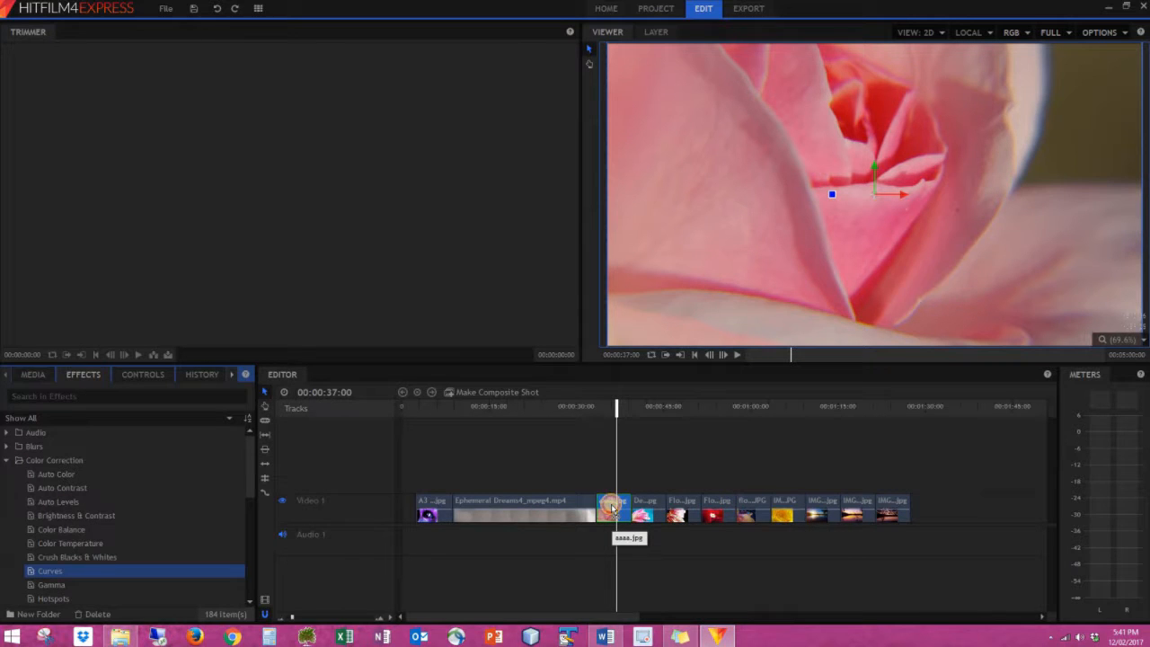
left_click(624, 510)
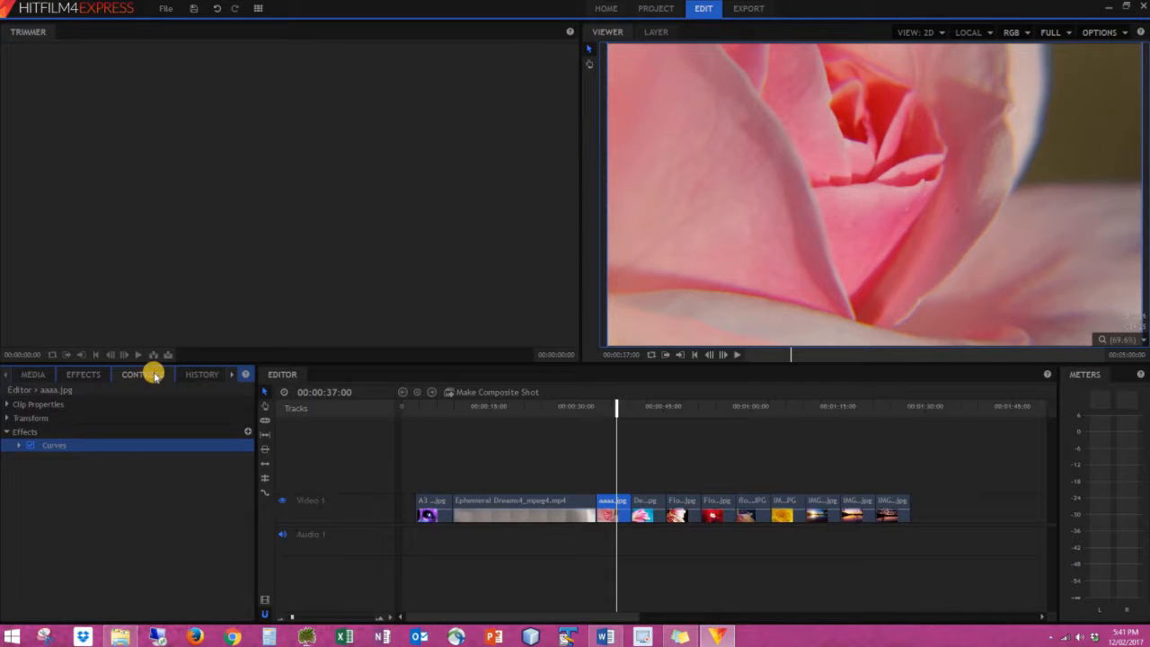
- Brighten the aaaa.jpg clip by raising the middle of its RGB curve in the Curves effect, and collapse the effect's settings
left_click(19, 447)
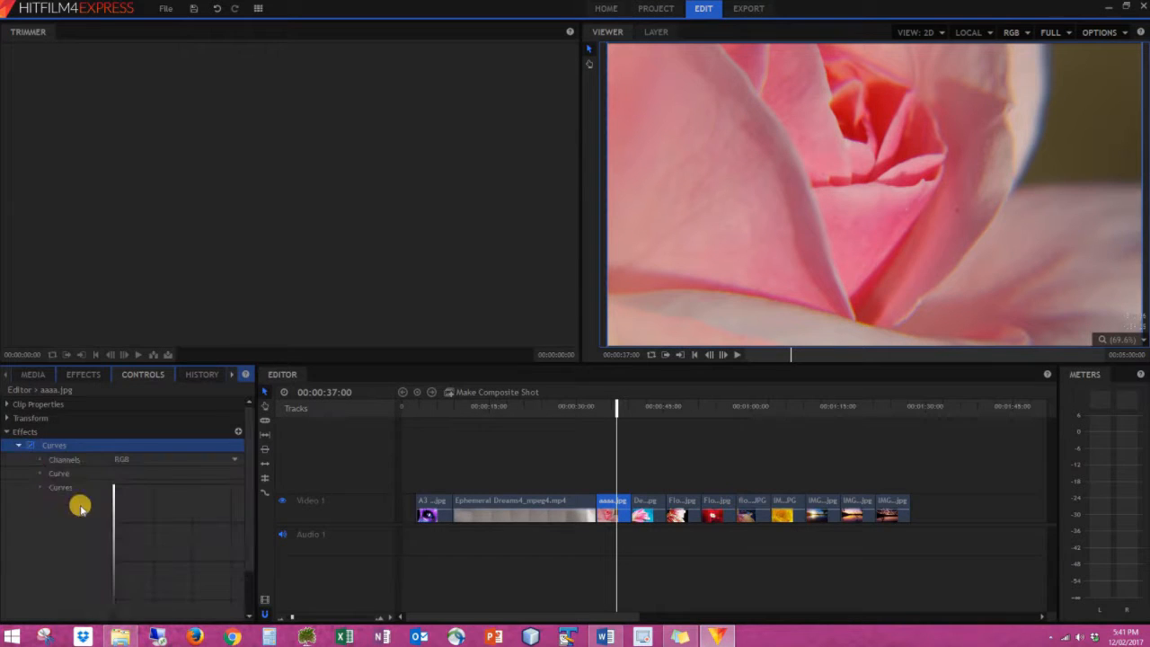
scroll(151, 555, "down", 1)
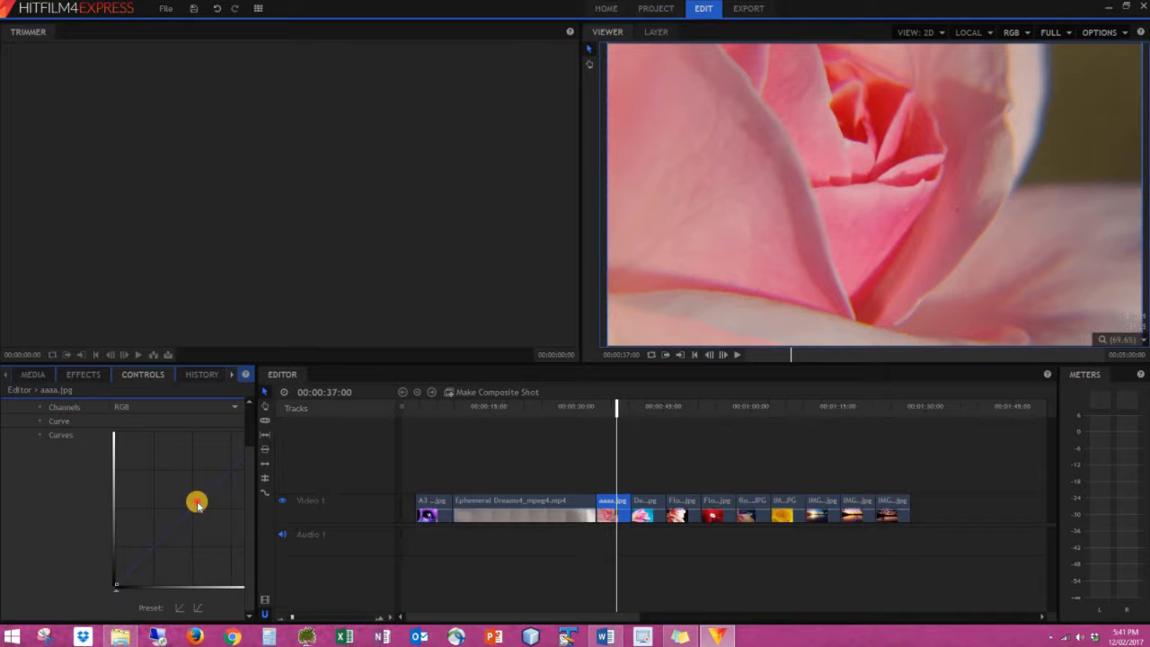
mouse_move(194, 493)
left_mouse_down()
mouse_move(180, 480)
mouse_move(218, 525)
mouse_move(189, 481)
left_mouse_up()
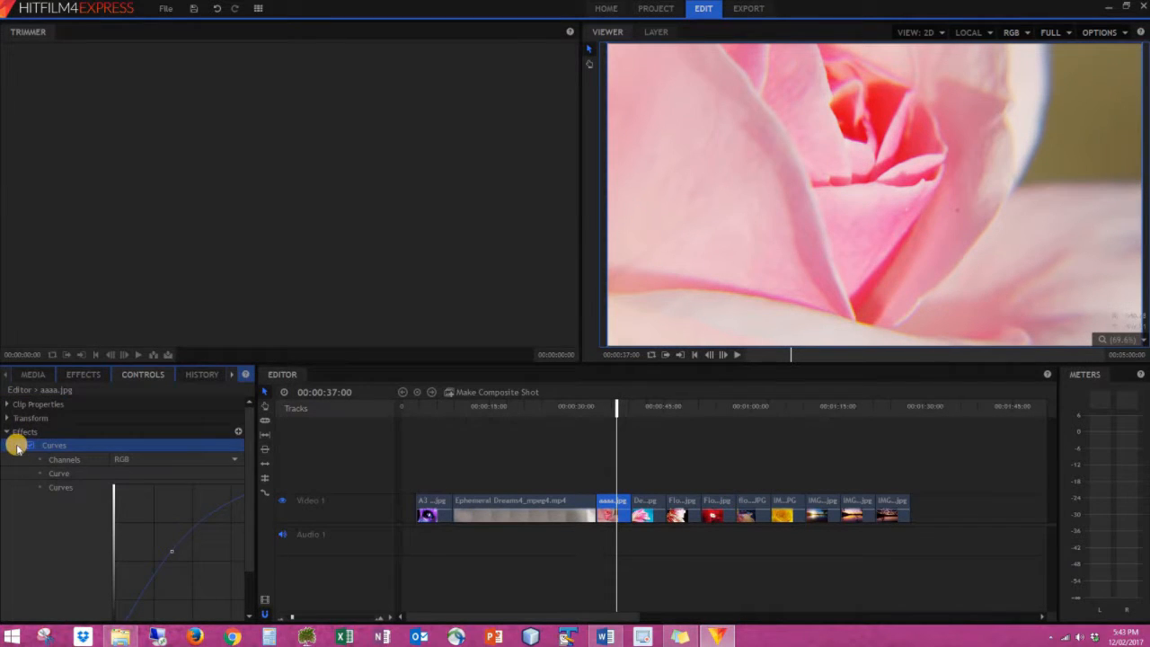
left_click(19, 445)
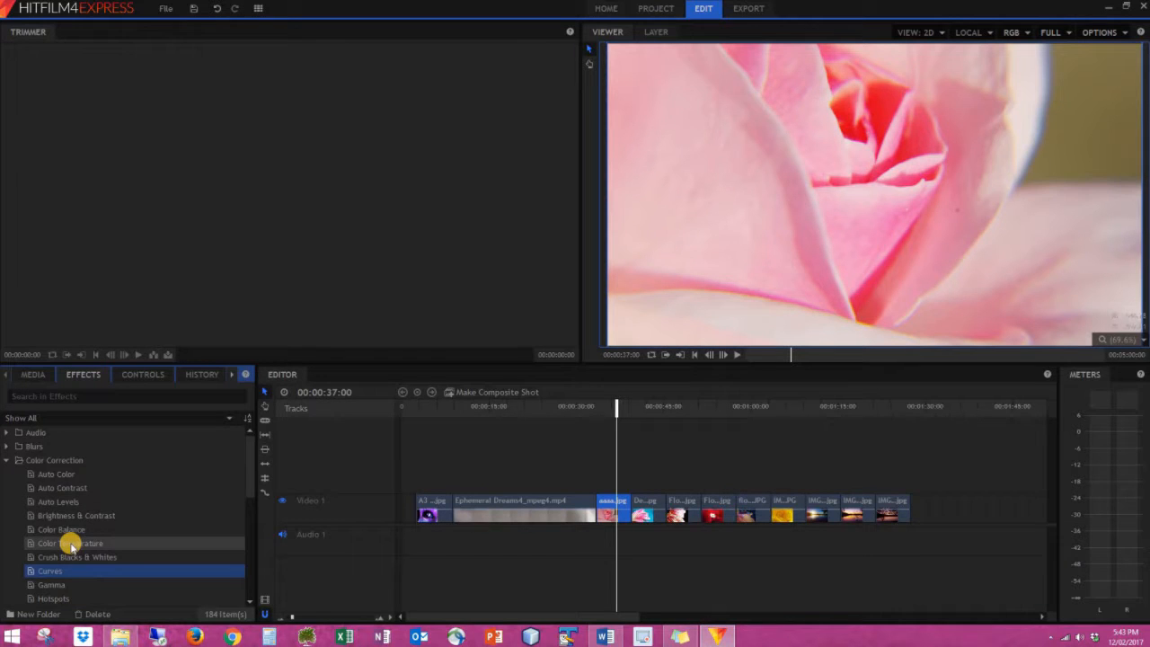
- Try the Find Edges effect from the Stylize category on the aaaa.jpg clip and remove it again
scroll(71, 545, "down", 3)
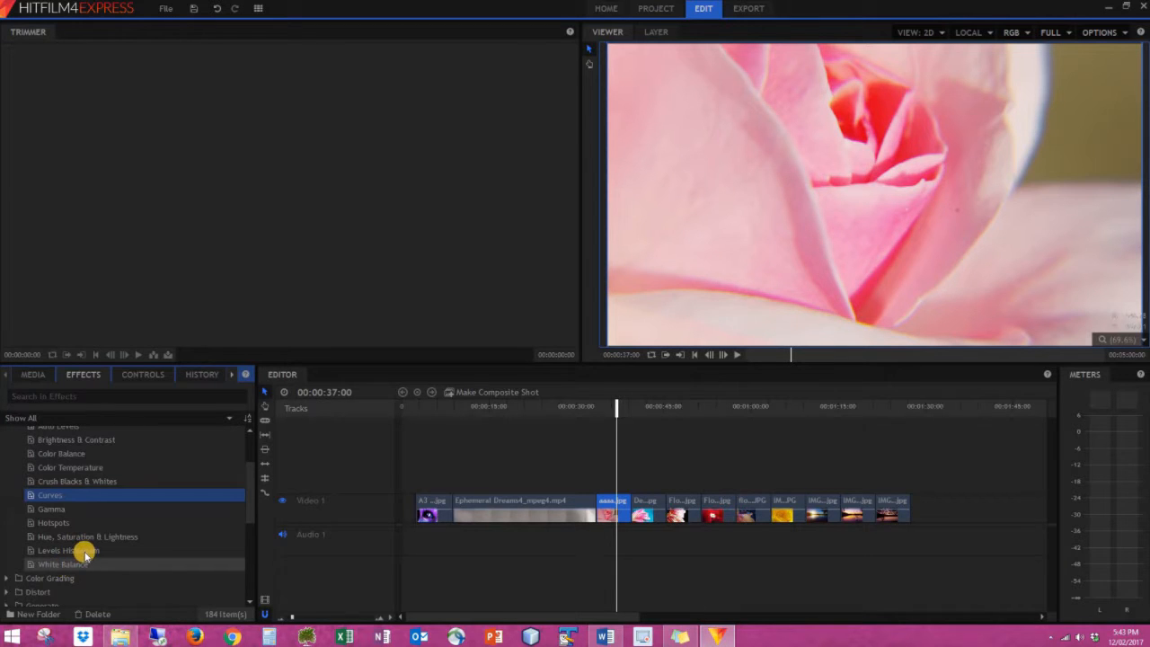
scroll(86, 554, "down", 8)
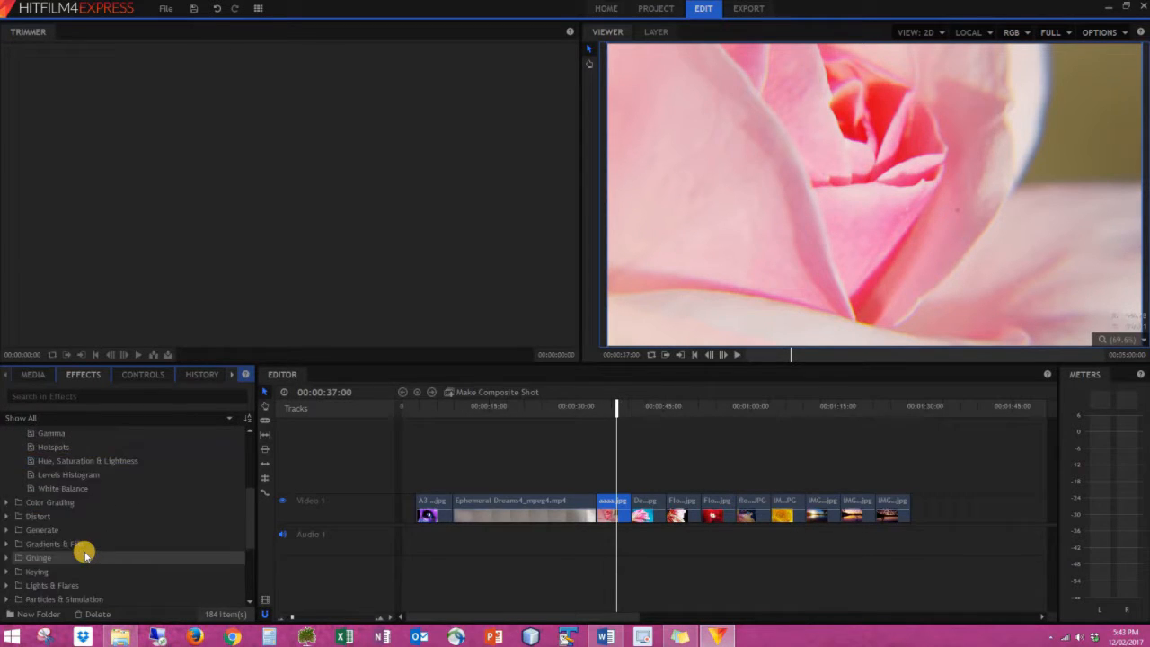
left_click(8, 541)
scroll(84, 555, "down", 2)
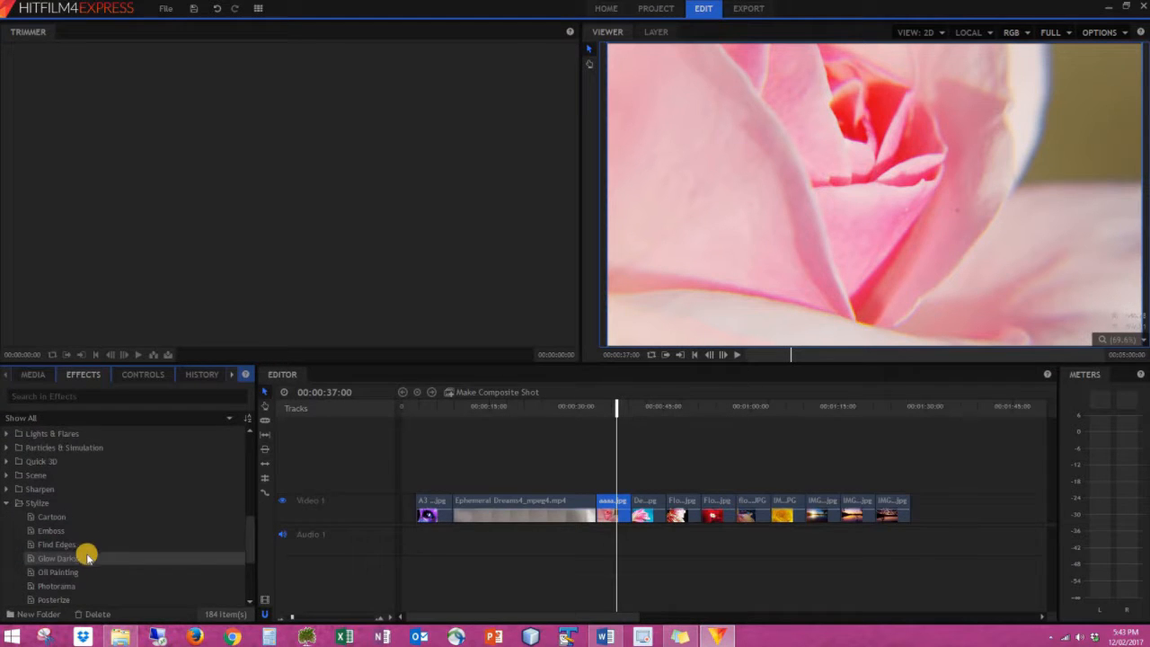
scroll(15, 511, "down", 3)
left_click_drag(44, 506, 608, 512)
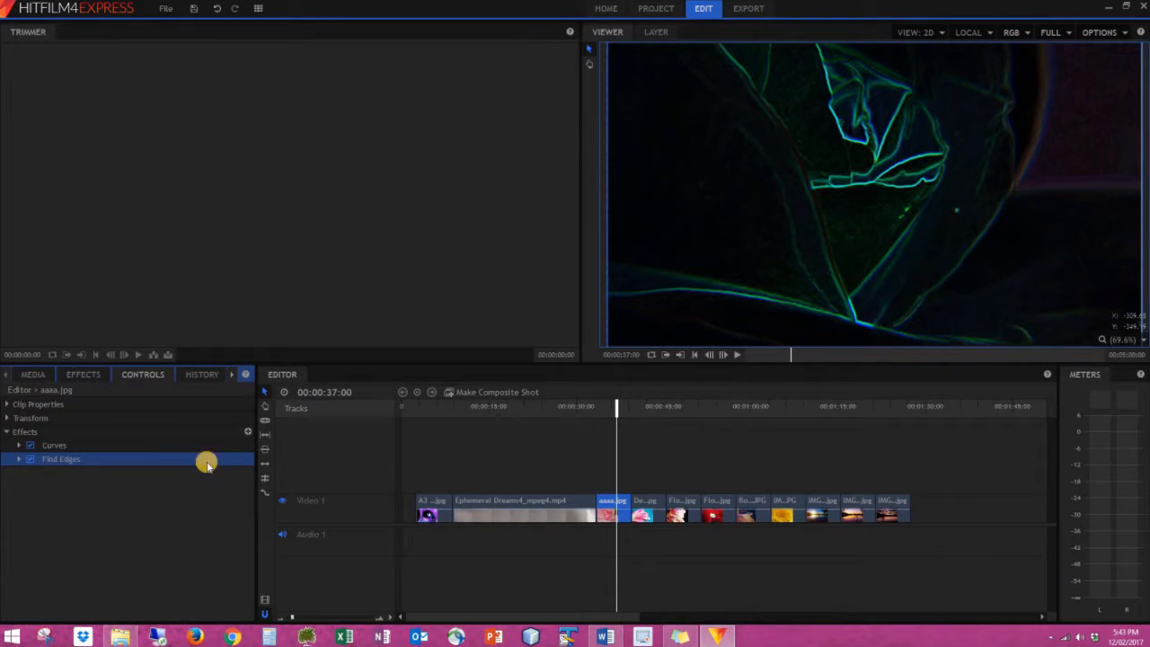
key("Delete")
- Try the Oil Painting effect on the aaaa.jpg clip with levels 24 and a radius of 23 px, and delete it
left_click(86, 376)
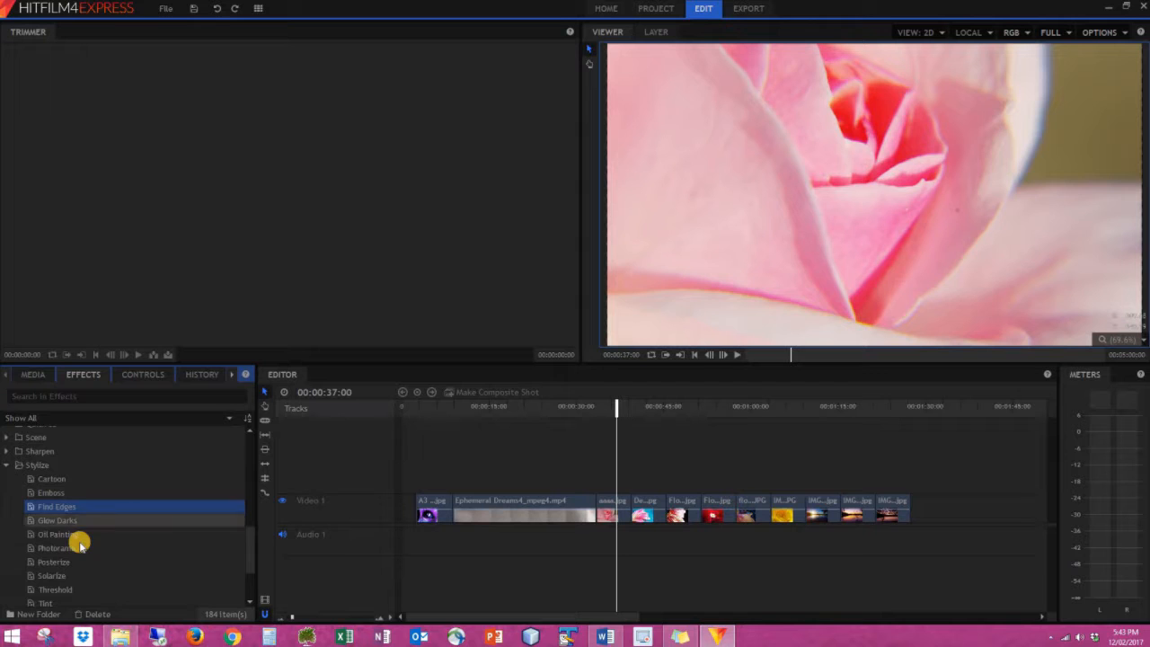
scroll(77, 525, "down", 1)
mouse_move(90, 497)
left_mouse_down()
mouse_move(653, 510)
mouse_move(610, 509)
left_mouse_up()
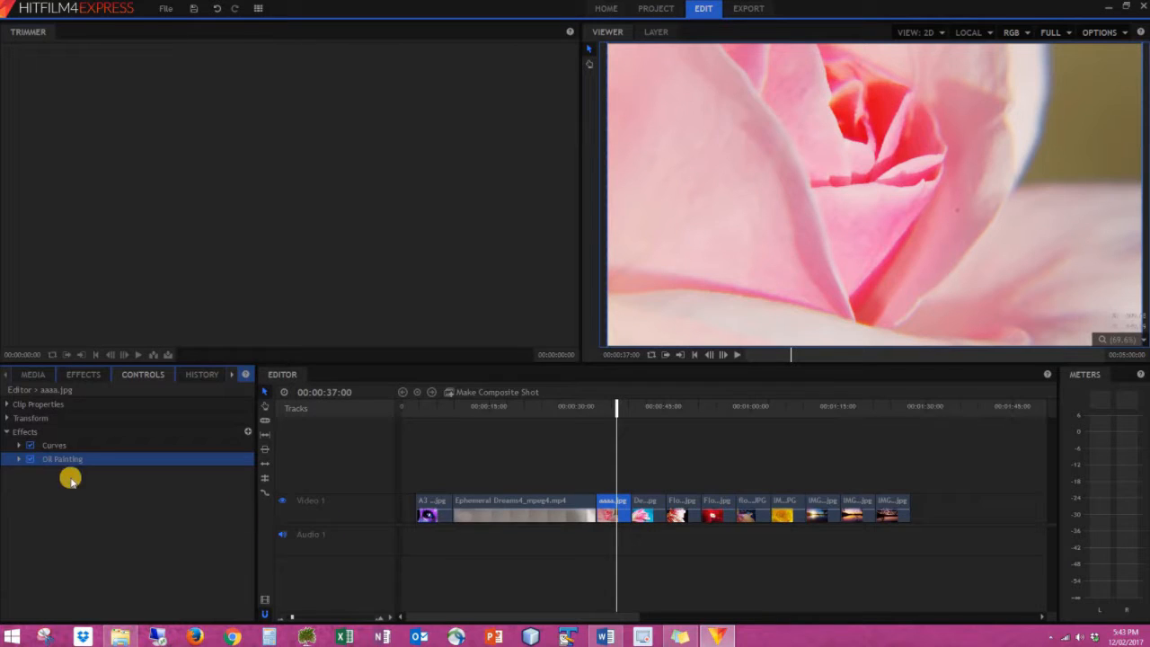
left_click(18, 459)
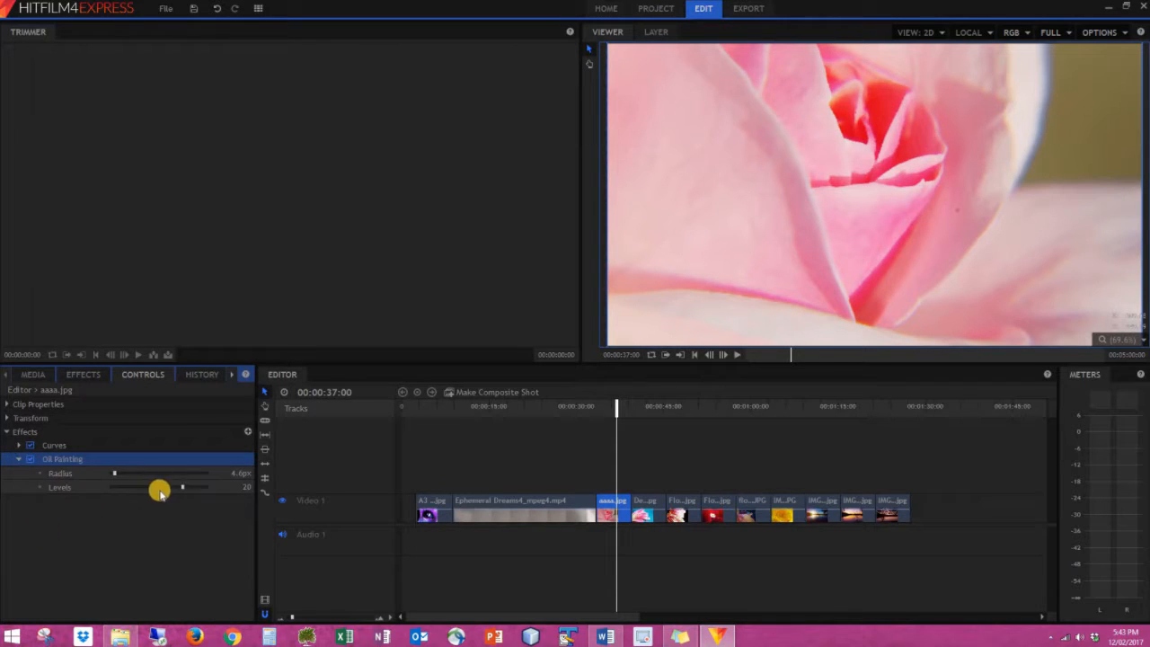
left_click(199, 486)
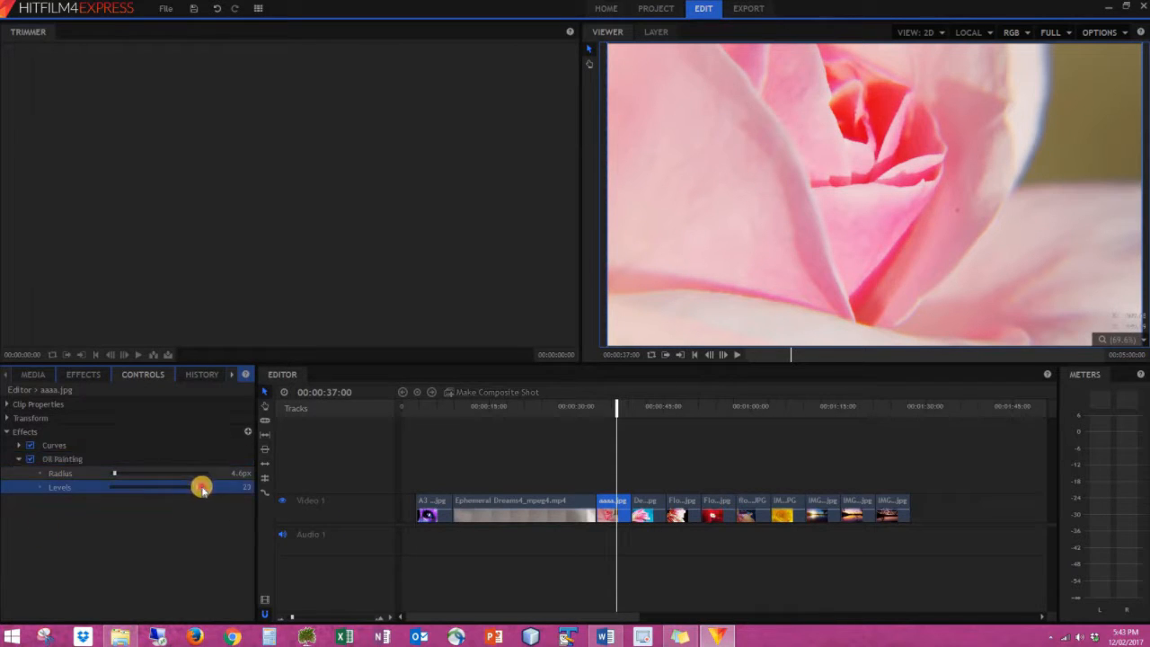
left_click_drag(144, 476, 129, 478)
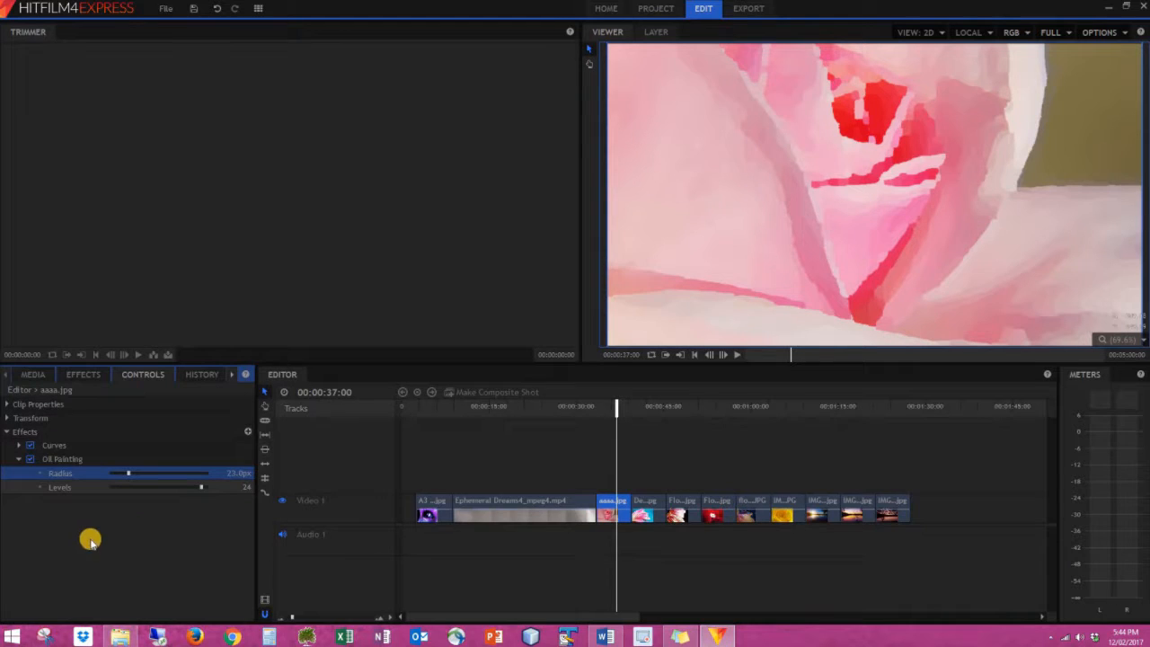
left_click(92, 459)
key("Delete")
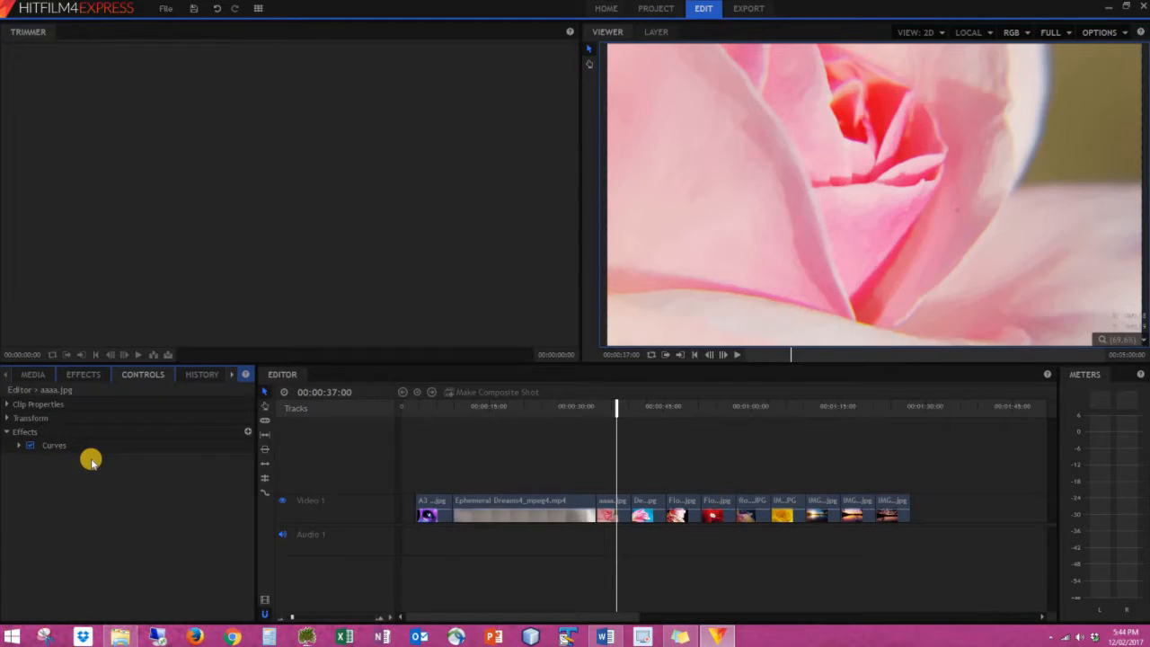
- Try the Photorama effect on the aaaa.jpg clip with the seed set to 2500, and delete it
left_click(85, 374)
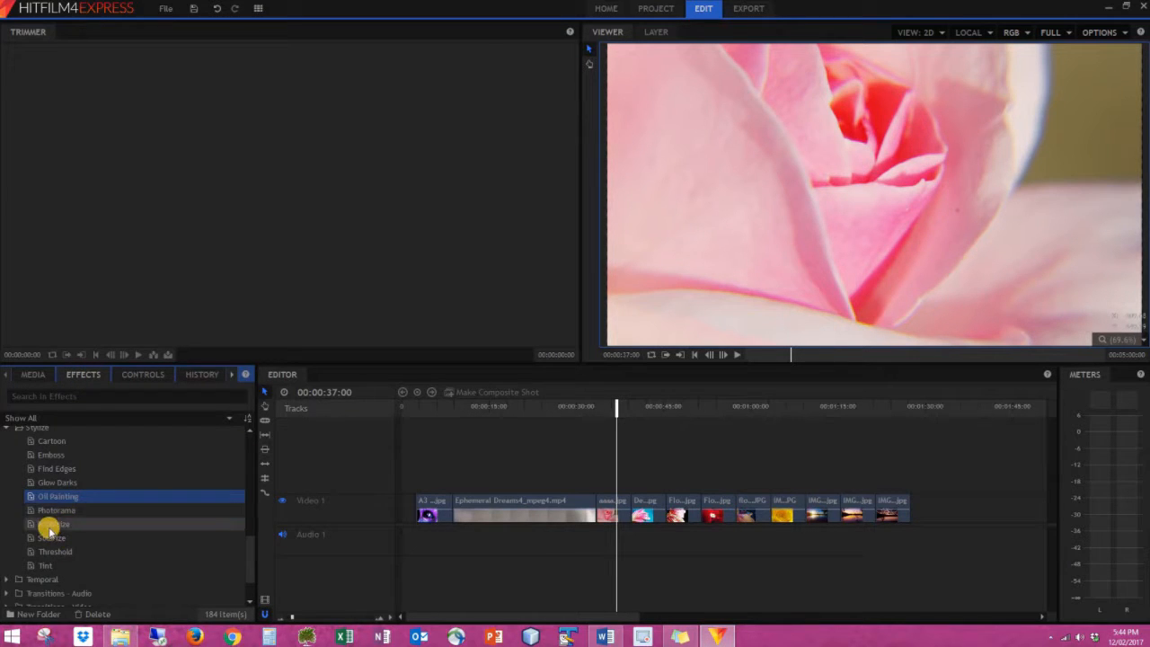
left_click_drag(51, 511, 606, 525)
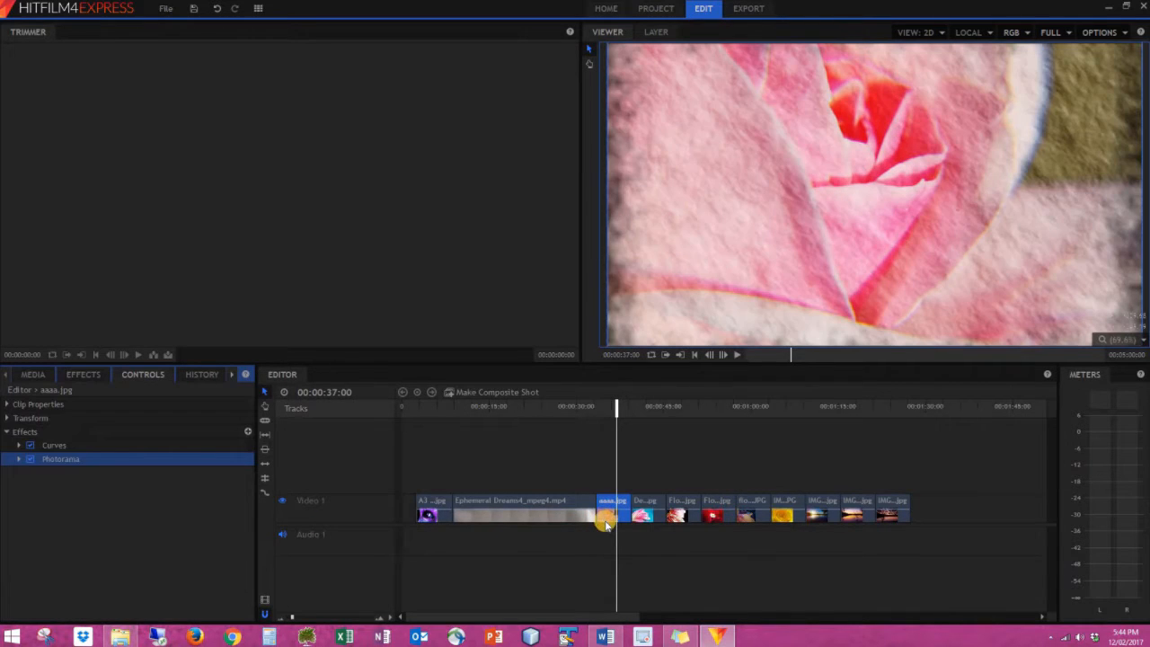
left_click(20, 459)
mouse_move(113, 487)
left_mouse_down()
mouse_move(171, 492)
mouse_move(134, 488)
left_mouse_up()
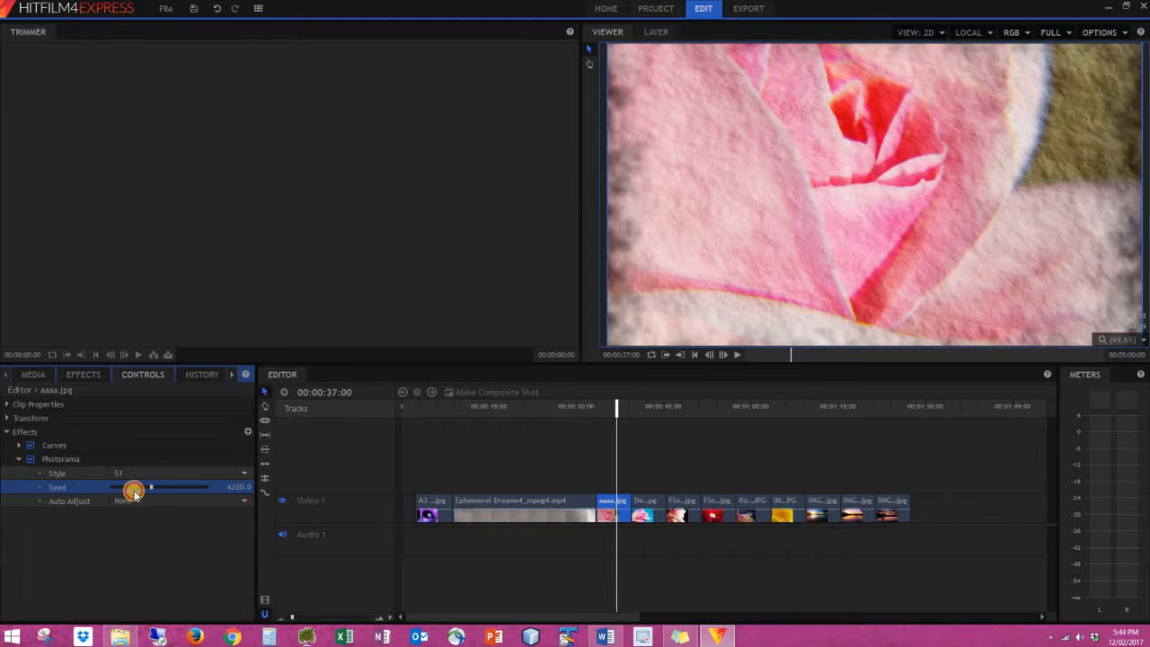
left_click(81, 459)
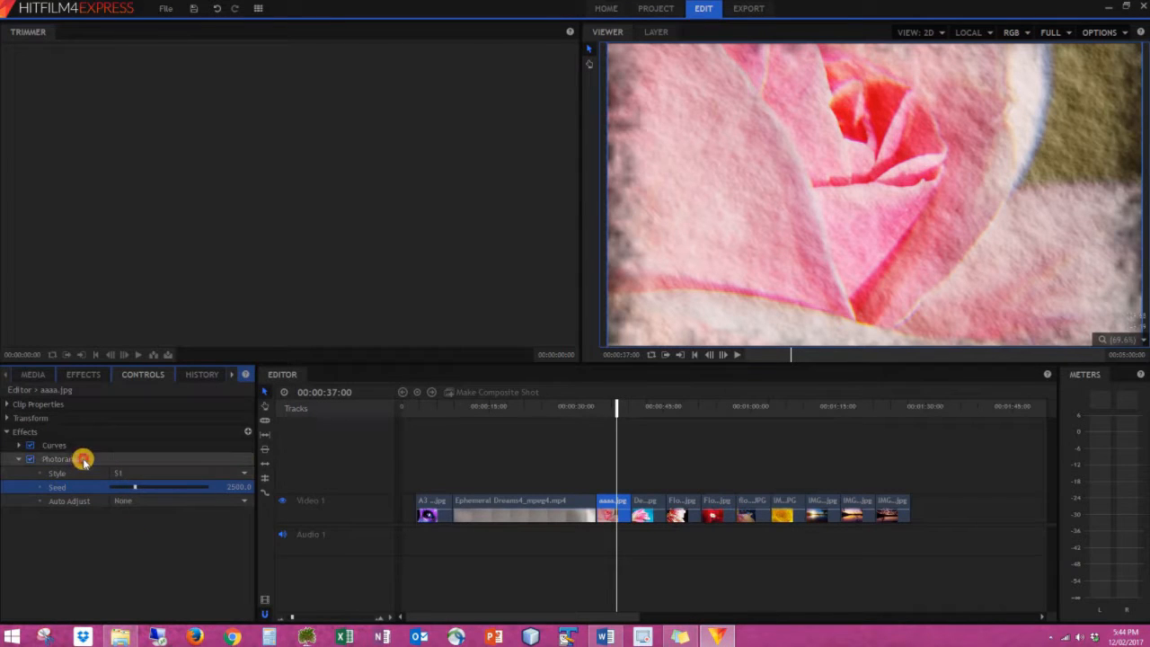
key("Delete")
- Try the Tint effect on the aaaa.jpg clip with amounts of 0% and 100%, and delete it
left_click(81, 374)
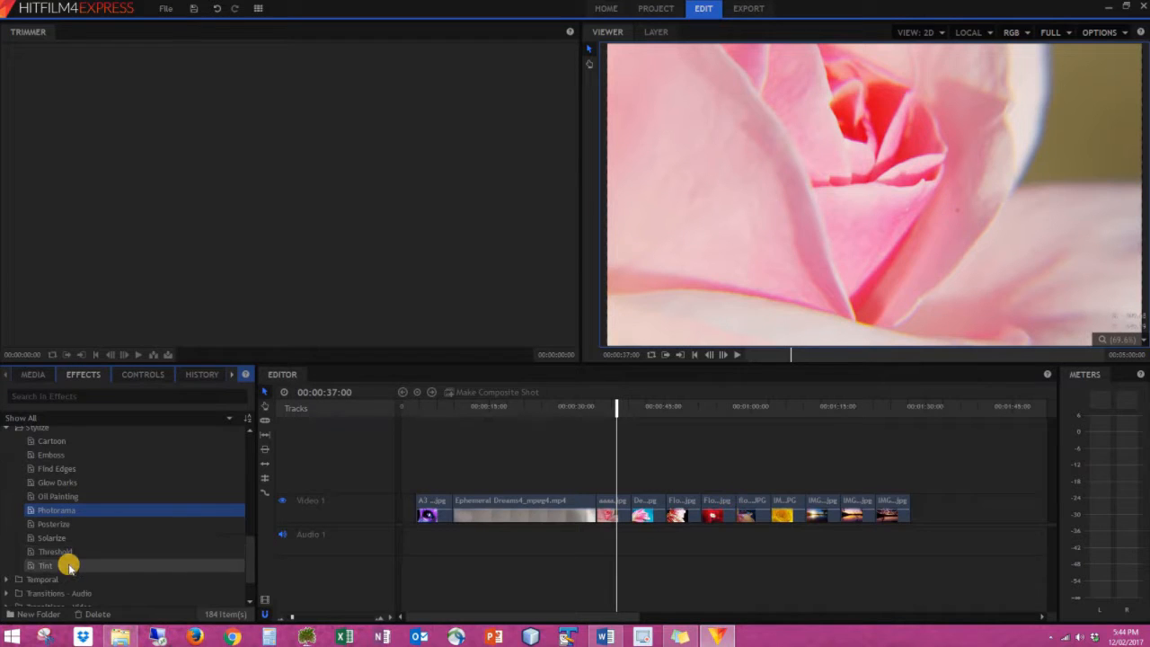
left_click_drag(74, 564, 90, 564)
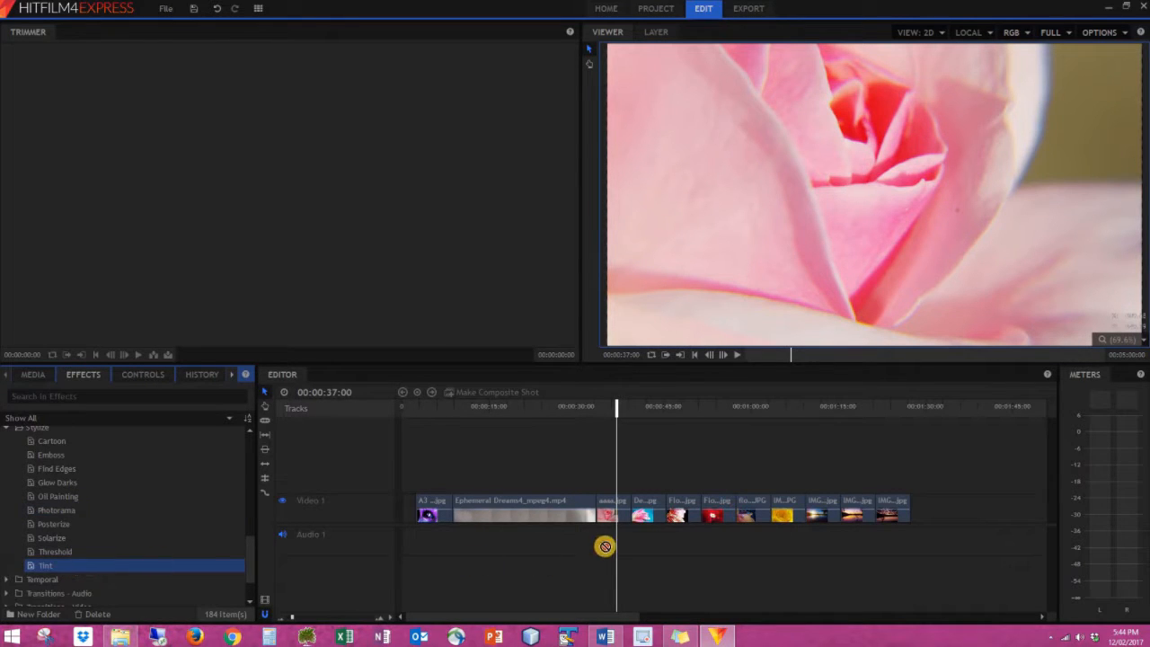
left_click_drag(608, 521, 607, 522)
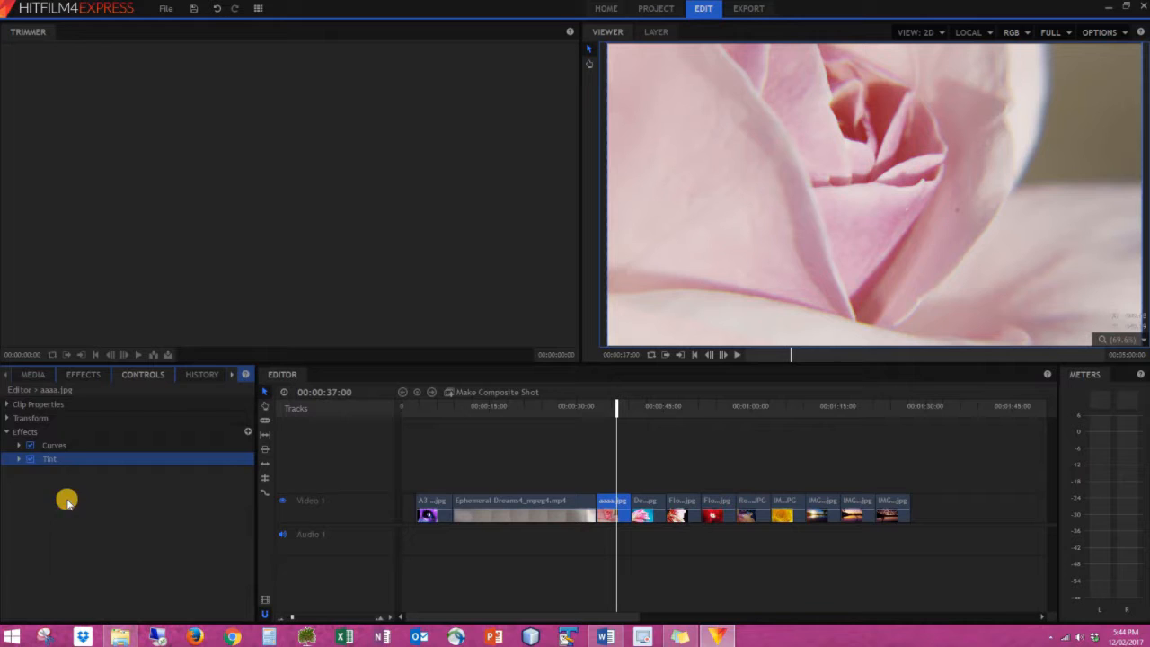
left_click(18, 460)
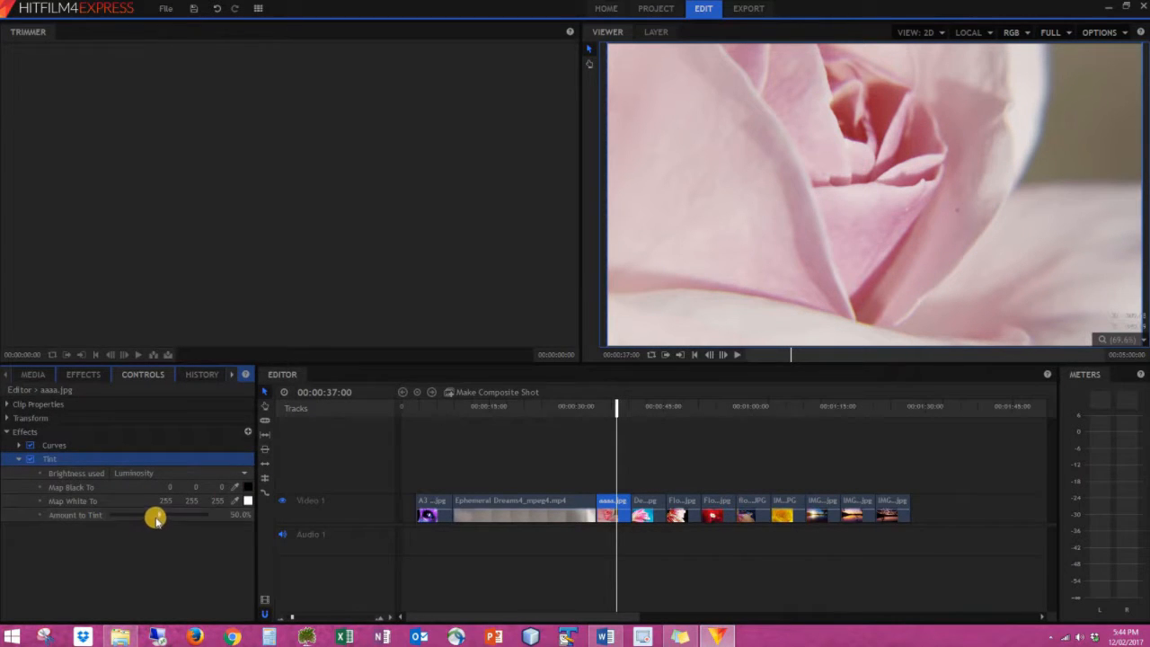
left_click_drag(176, 515, 69, 521)
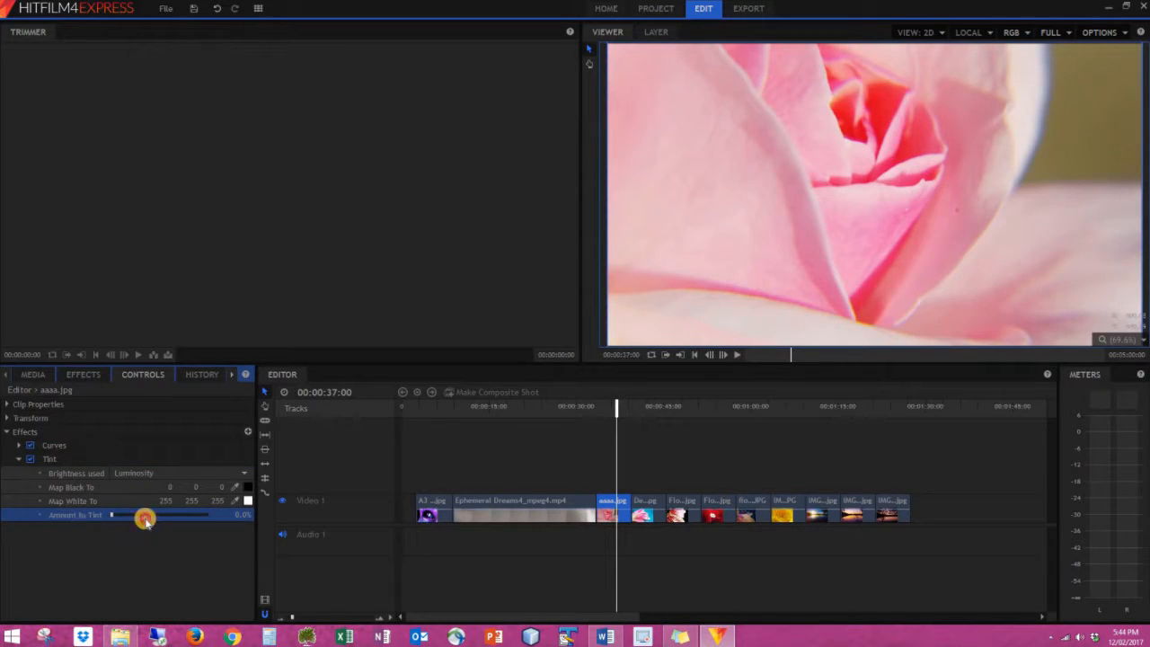
left_click_drag(159, 520, 227, 519)
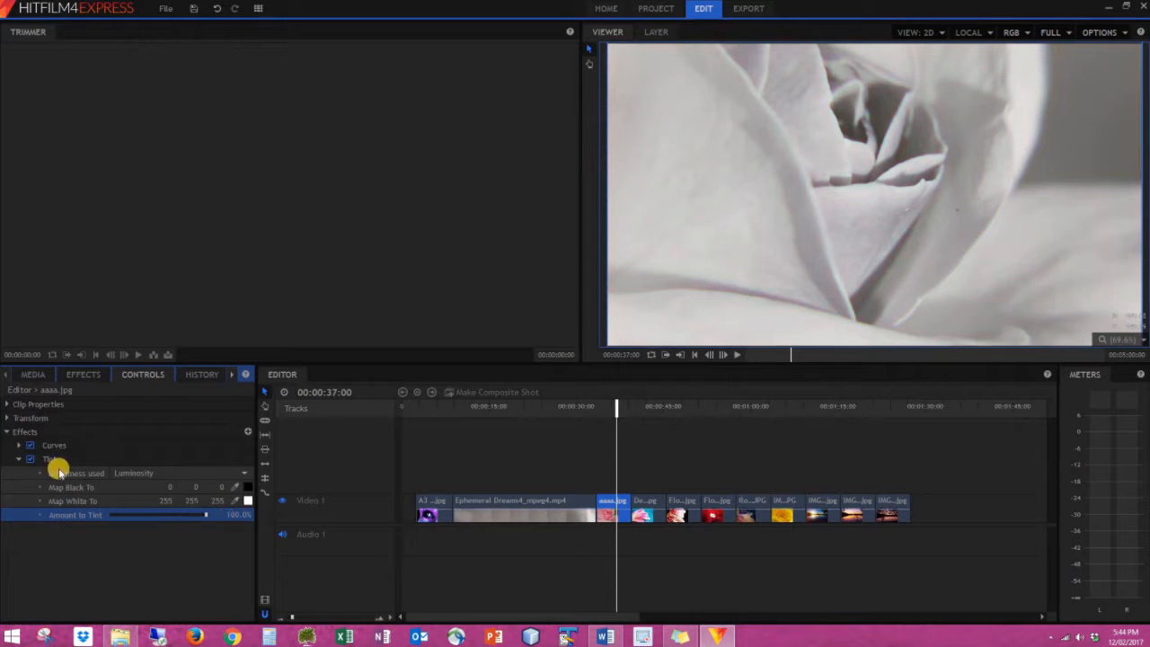
left_click(99, 459)
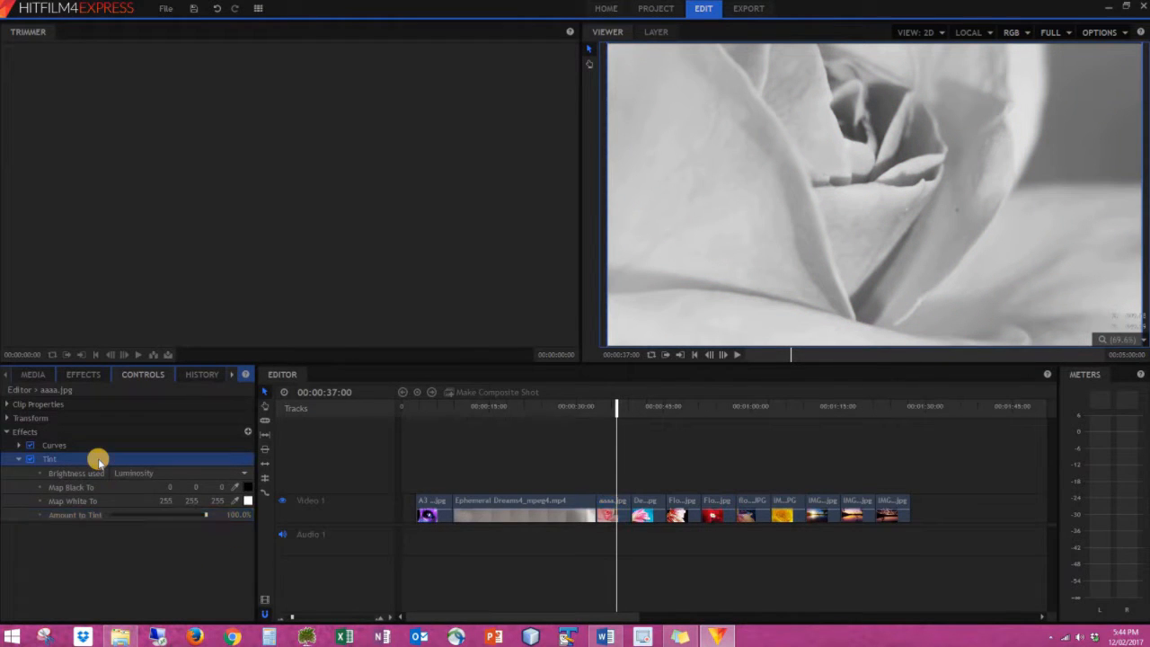
key("Delete")
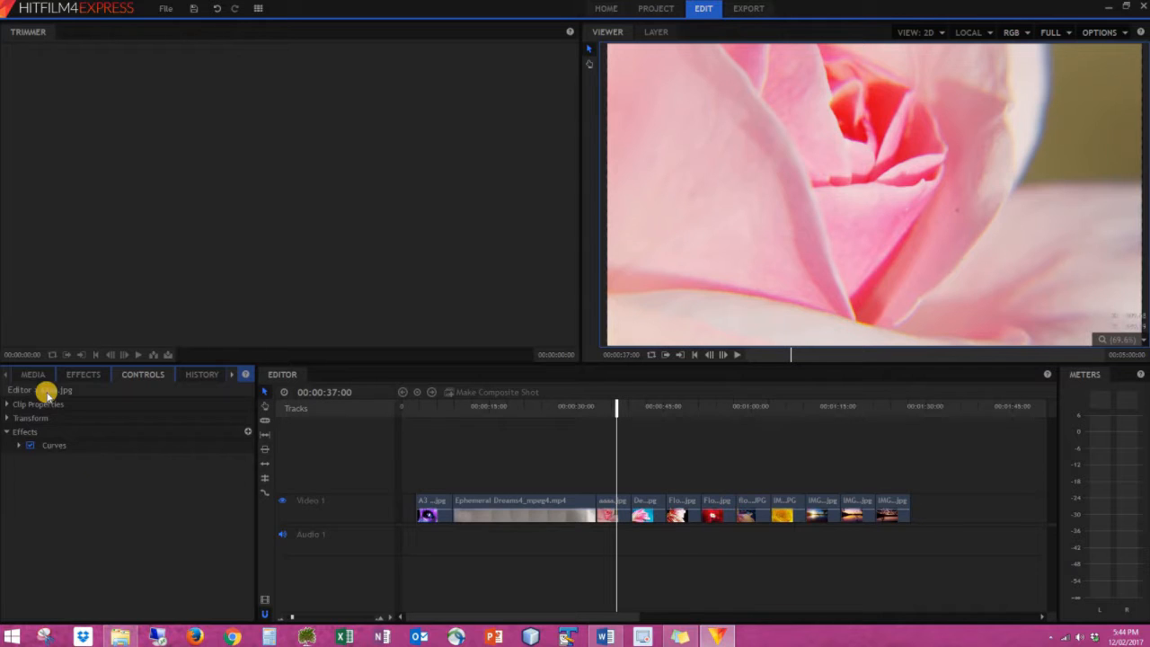
- Collapse the Stylize and Color Correction categories in the effects library
left_click(83, 376)
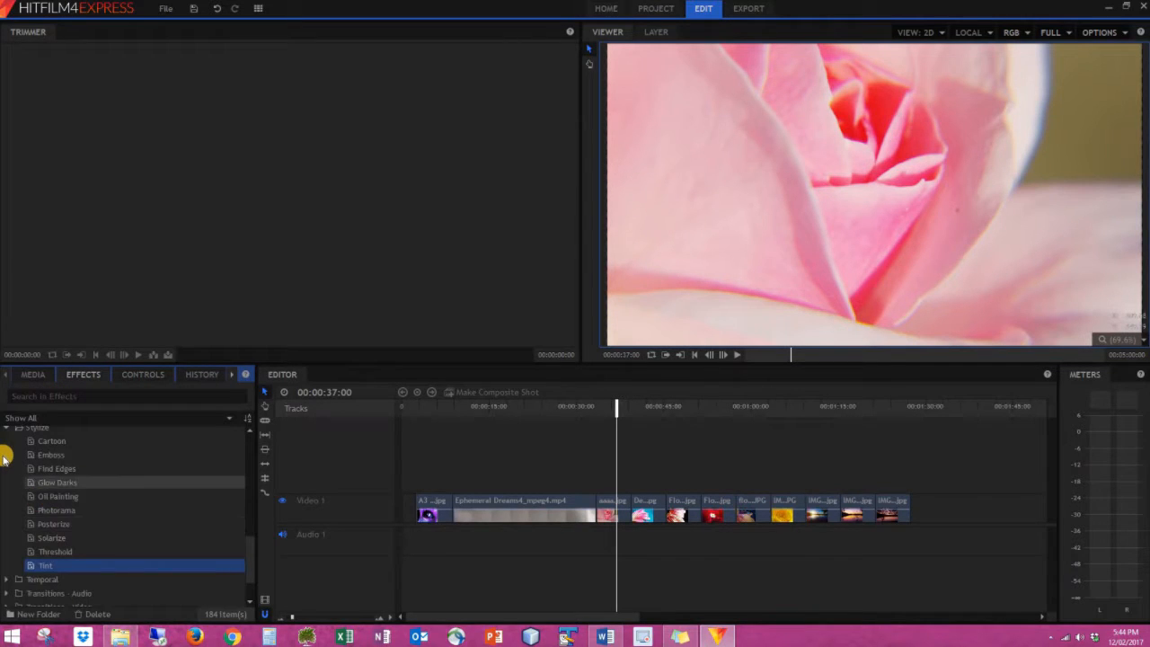
left_click(7, 466)
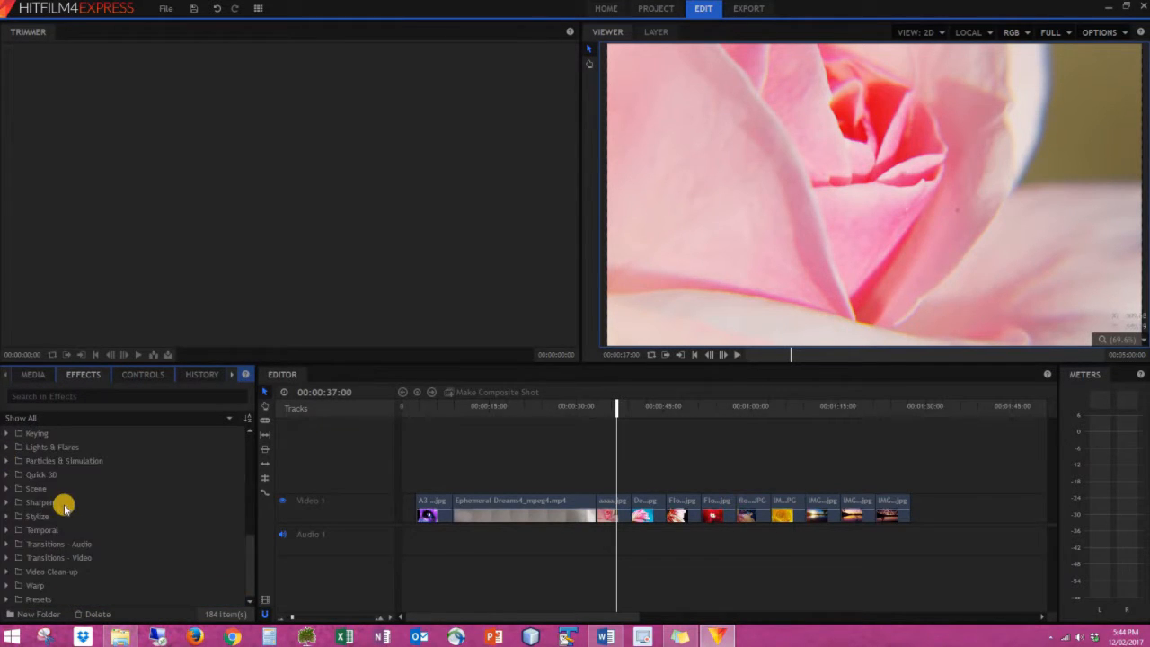
scroll(64, 488, "up", 7)
scroll(19, 476, "up", 1)
left_click(7, 461)
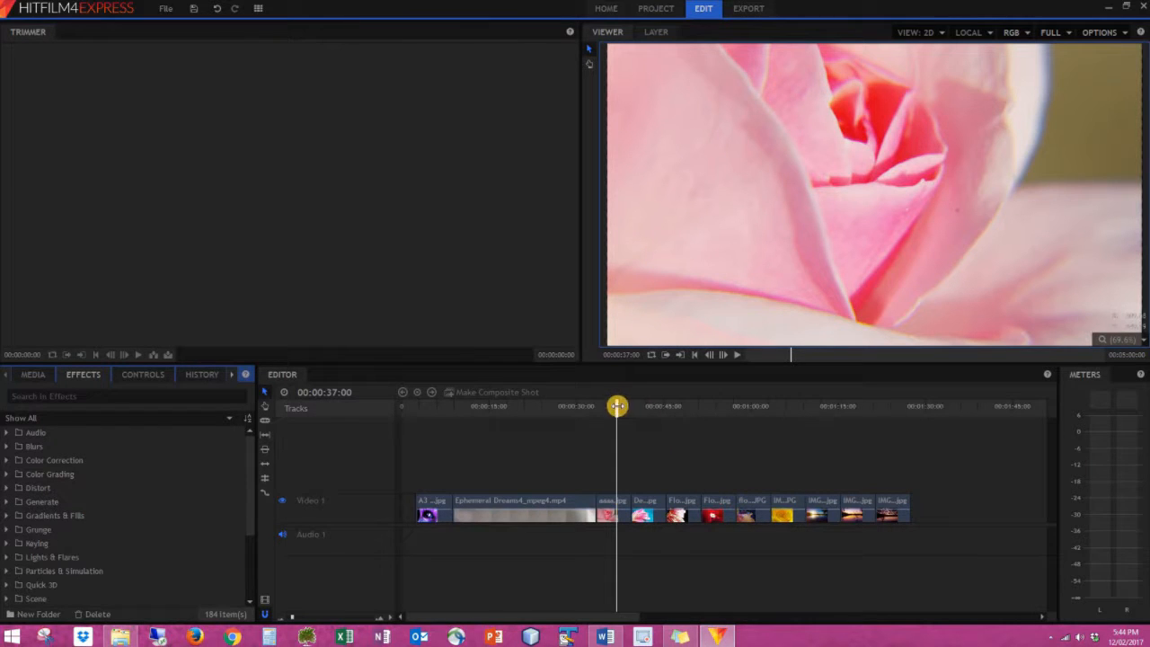
- Place the playhead at 00:00:58:20 and apply the Curves effect from Color Correction to the flower petal - Copy.JPG clip
left_click_drag(633, 406, 743, 406)
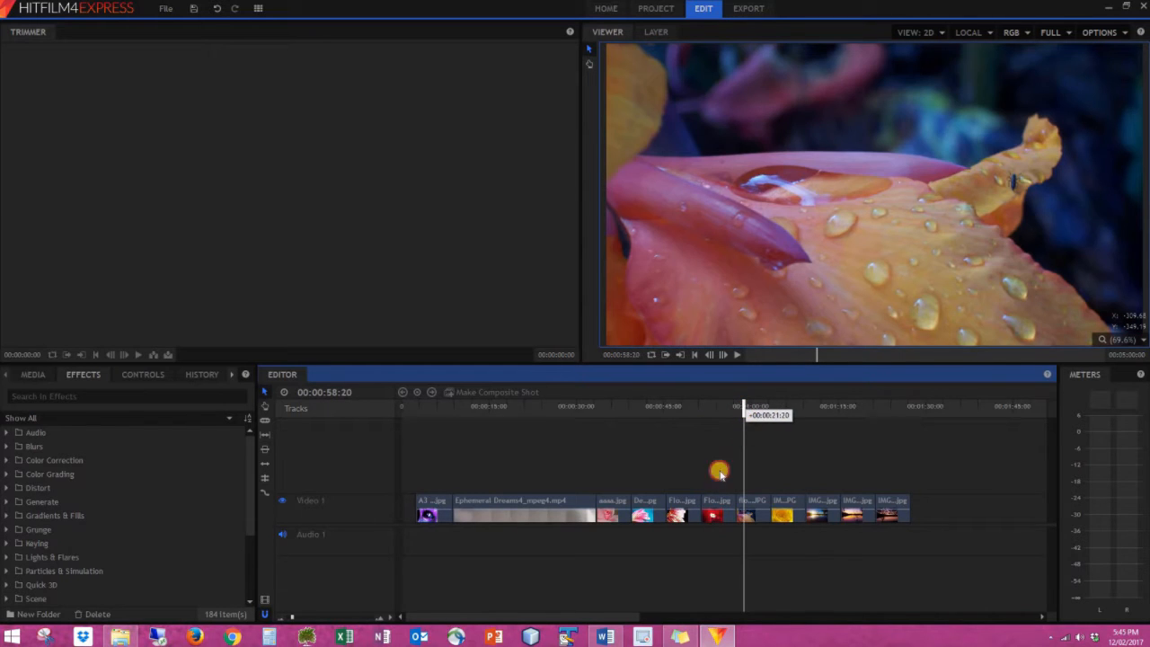
left_click(20, 481)
left_click_drag(44, 572, 757, 510)
- Brighten the flower petal - Copy.JPG clip by raising the middle of its RGB curve
left_click(19, 445)
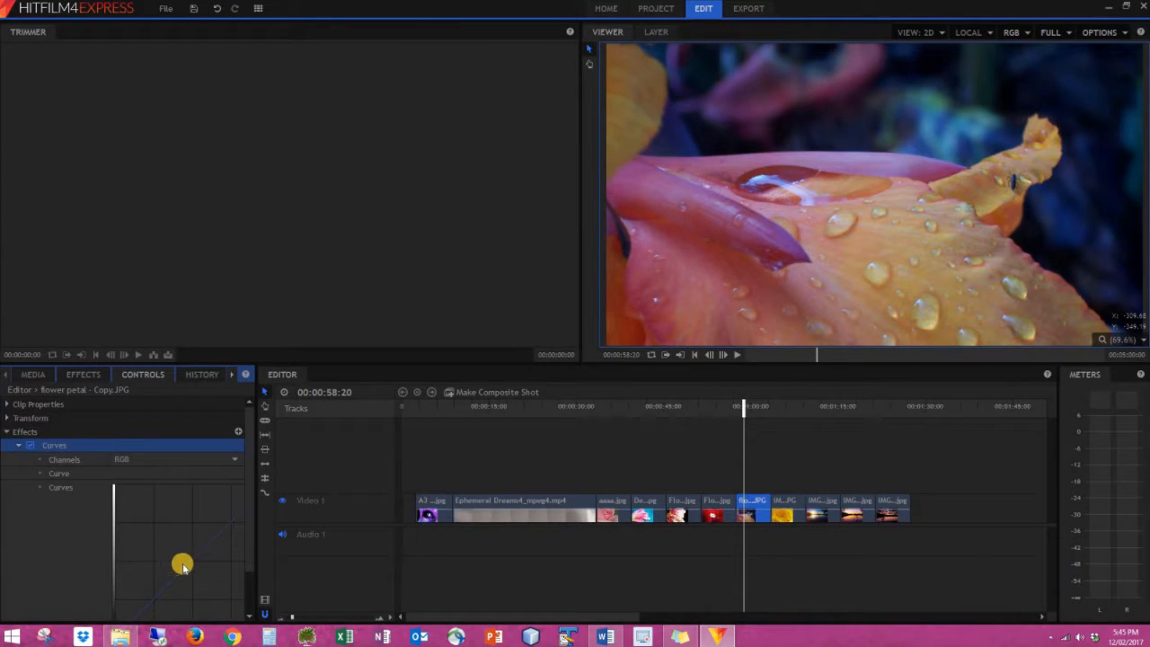
left_click_drag(182, 558, 176, 552)
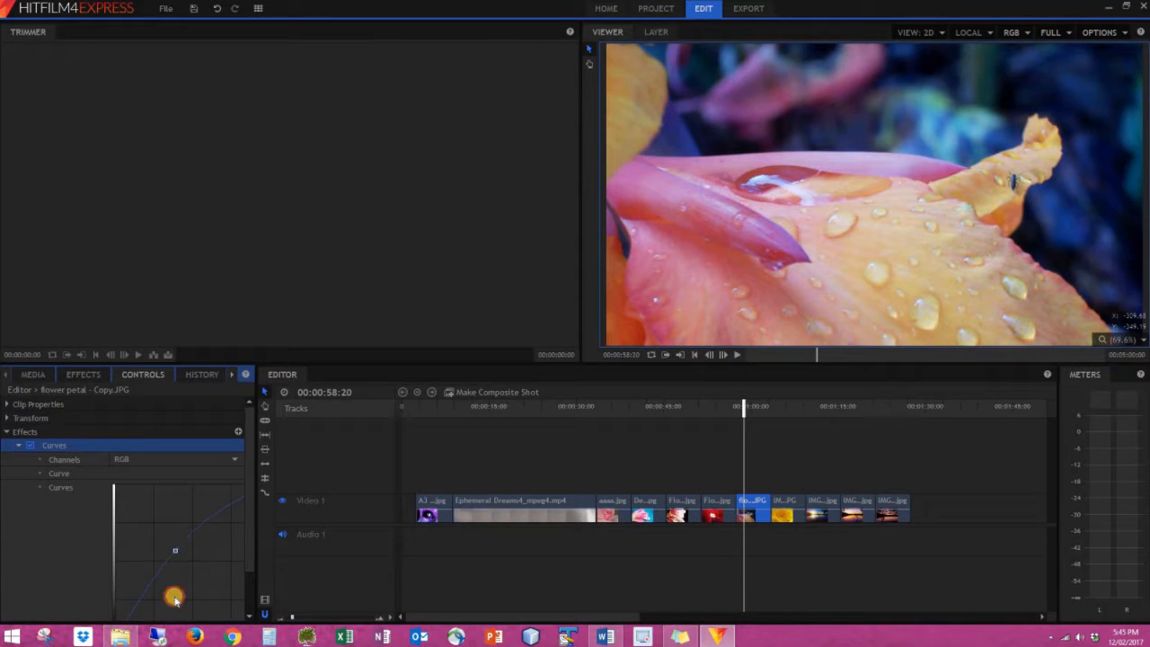
left_click(94, 374)
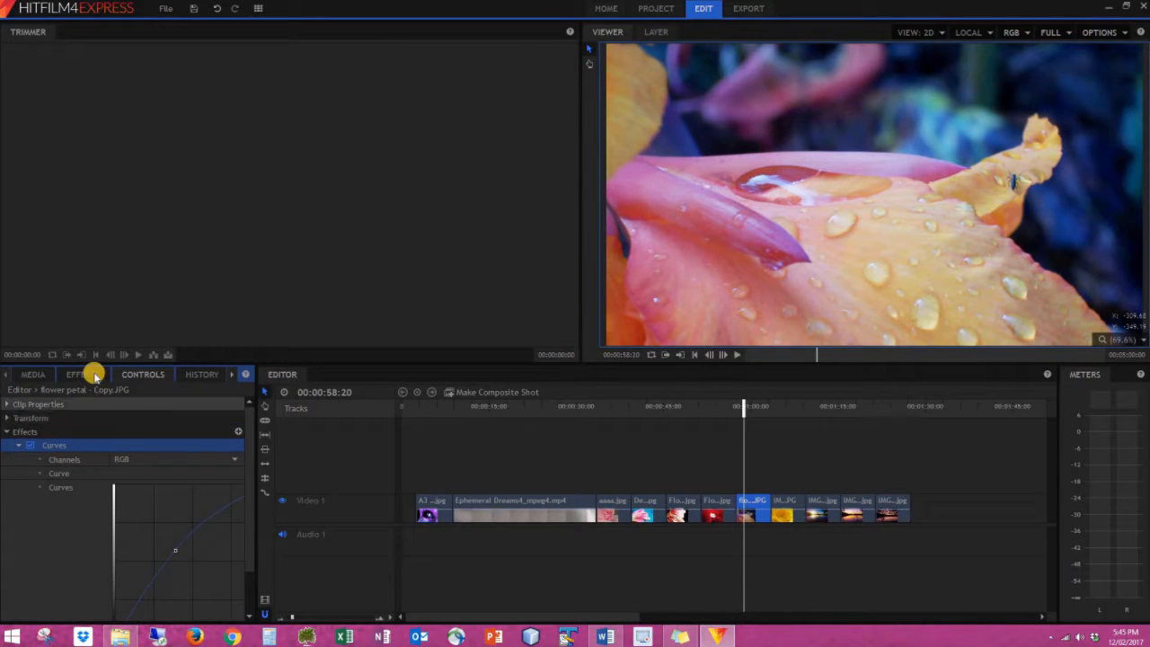
- Scrub through the remaining images to 00:01:23:21 and return the playhead to the start of the timeline
left_click(784, 403)
left_click_drag(858, 408, 889, 405)
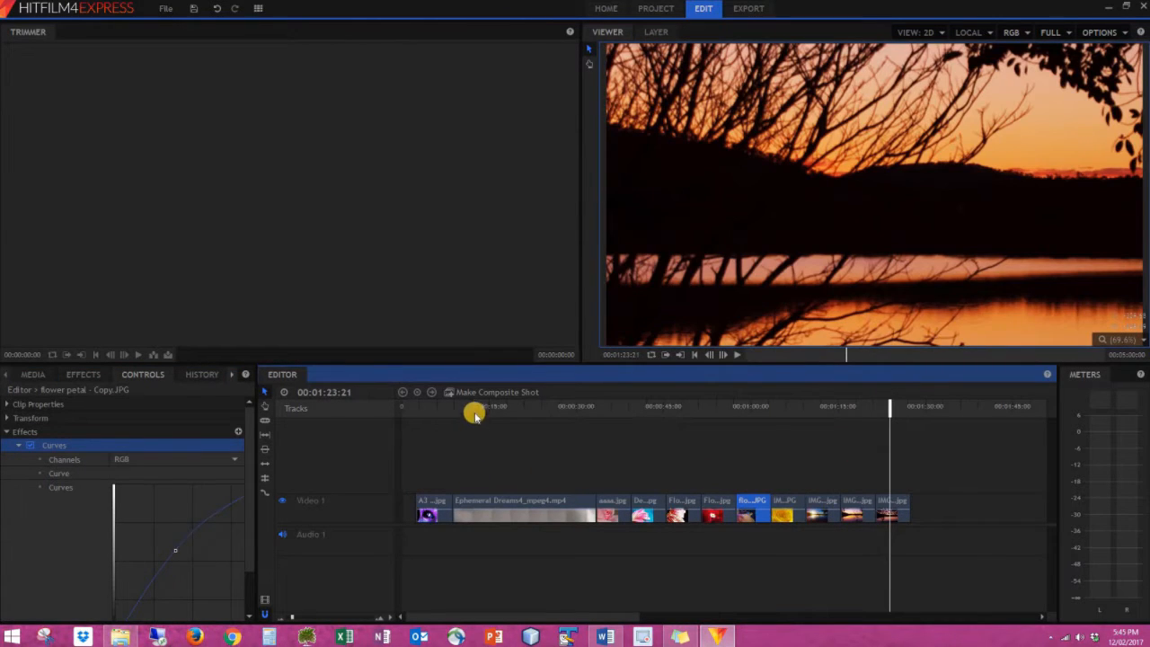
left_click_drag(437, 405, 402, 406)
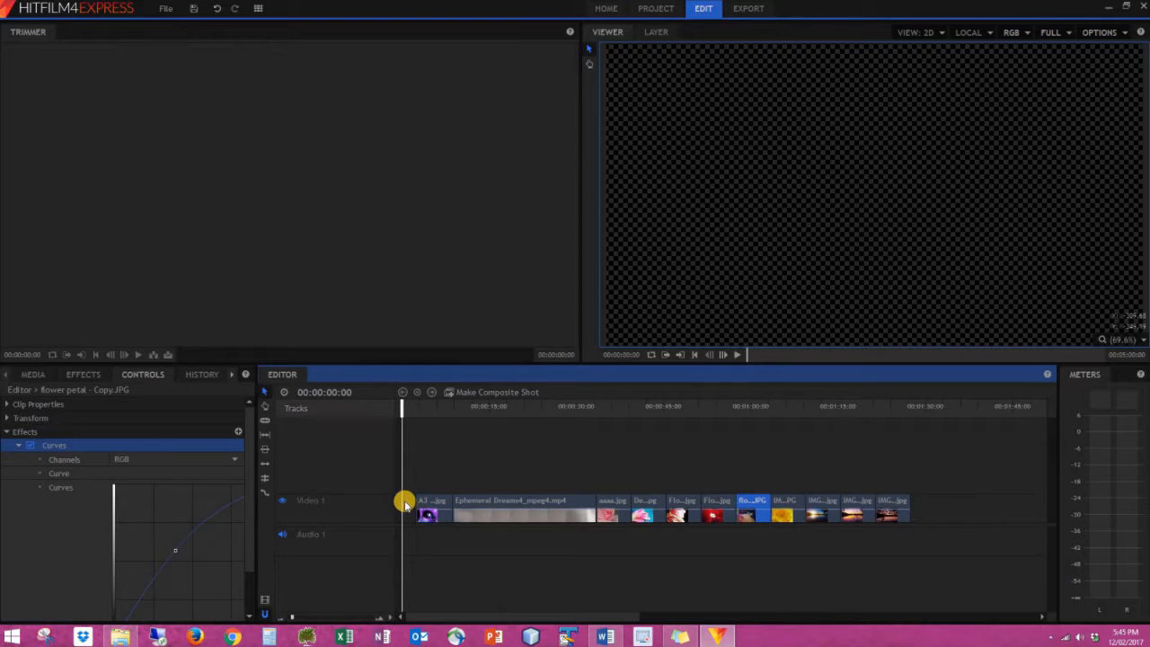
- Ripple delete the gap at the start of the Video 1 track
right_click(407, 501)
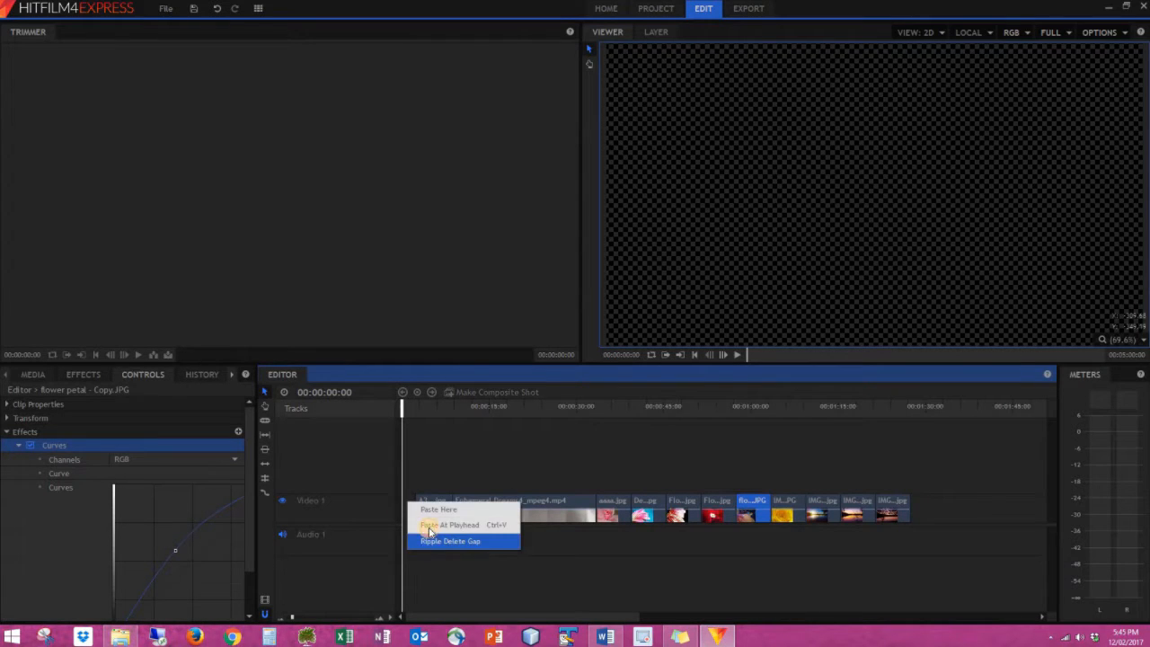
left_click(429, 537)
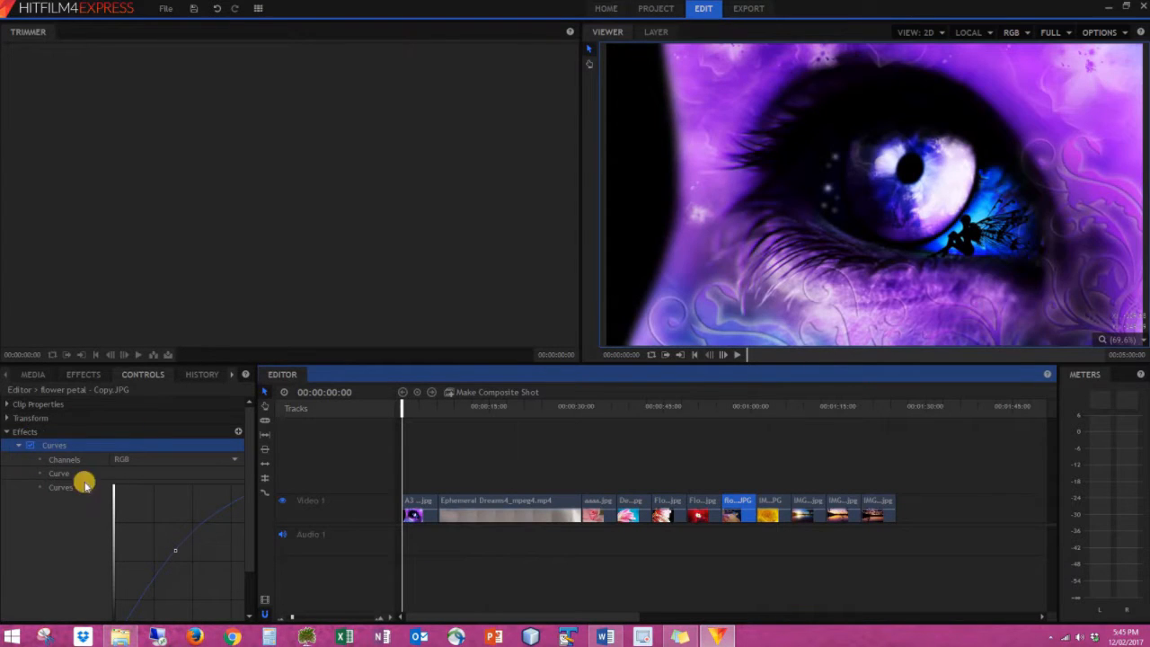
- Show the project media as a list, place the acoustic guitar MP3 at the start of Audio 1, and trim its end to match the video track
left_click(31, 373)
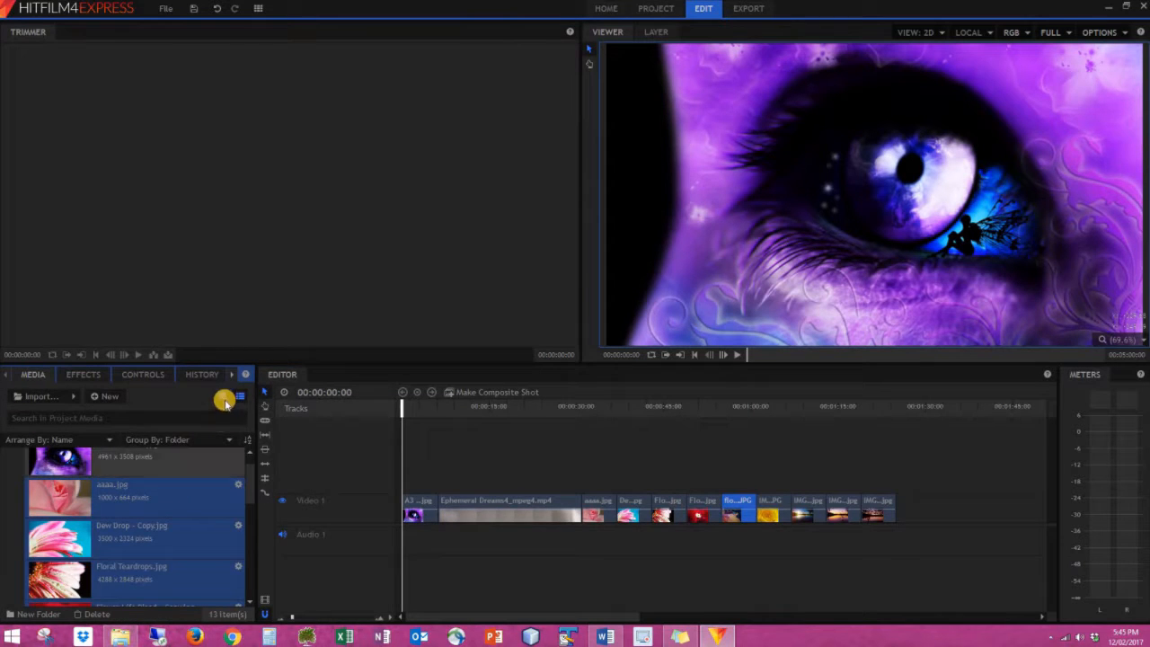
left_click(221, 396)
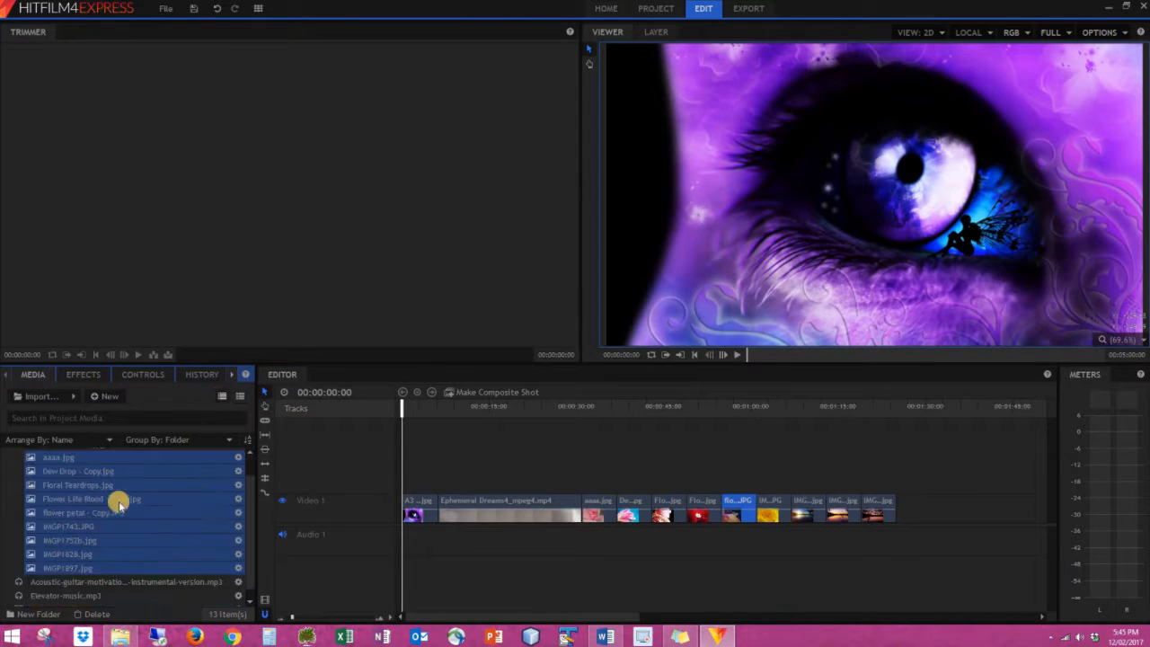
scroll(23, 539, "up", 2)
double_click(41, 455)
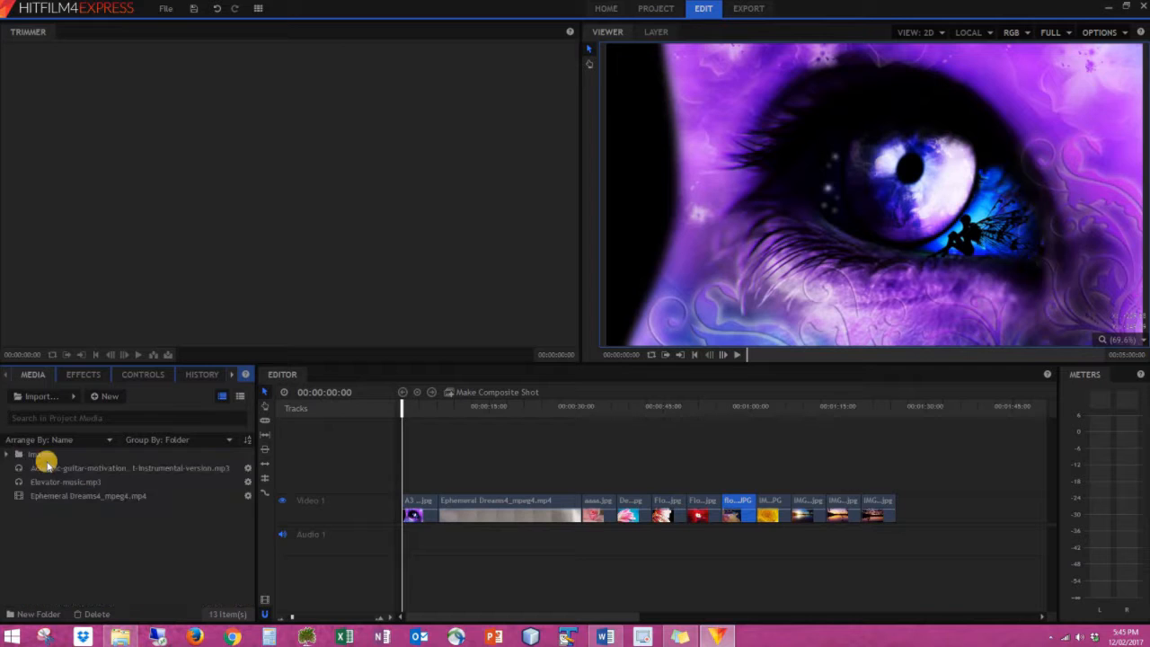
left_click_drag(44, 469, 406, 546)
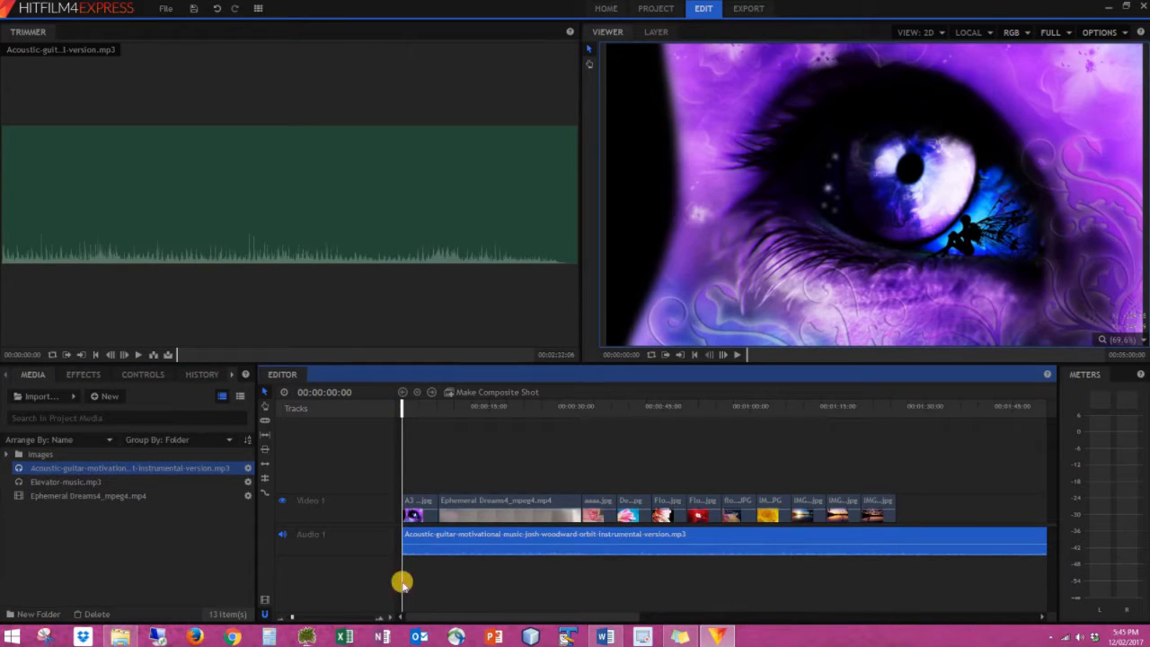
scroll(751, 549, "down", 3)
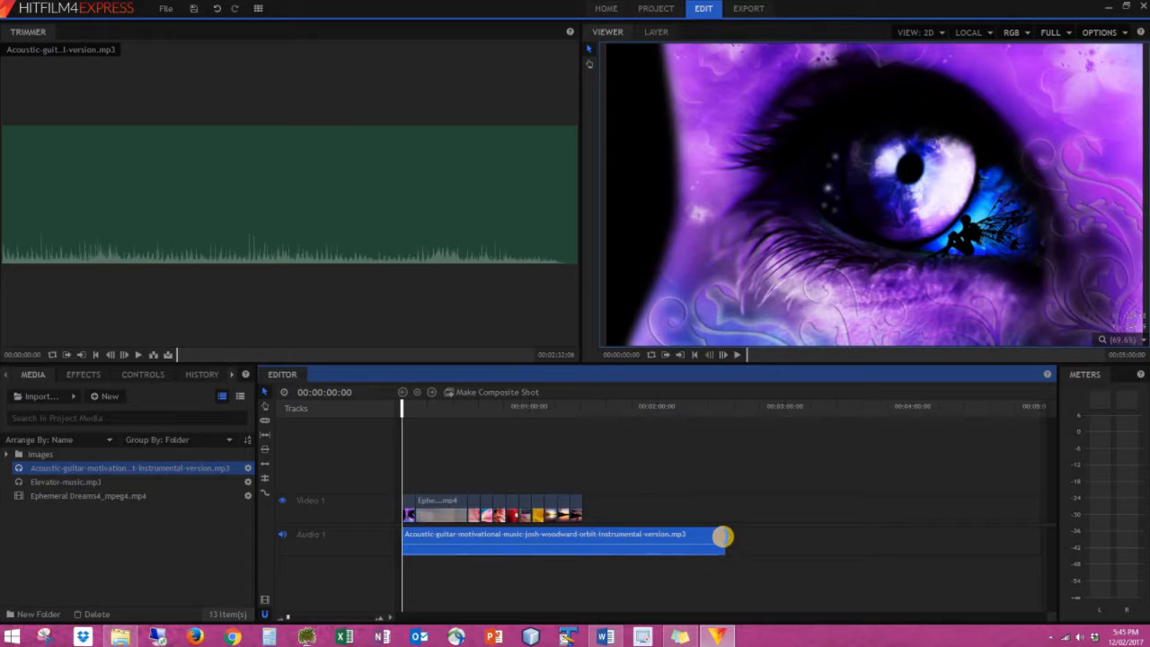
left_click_drag(714, 536, 582, 537)
- Play a few seconds of the acoustic guitar MP3 in the Trimmer
left_click(68, 467)
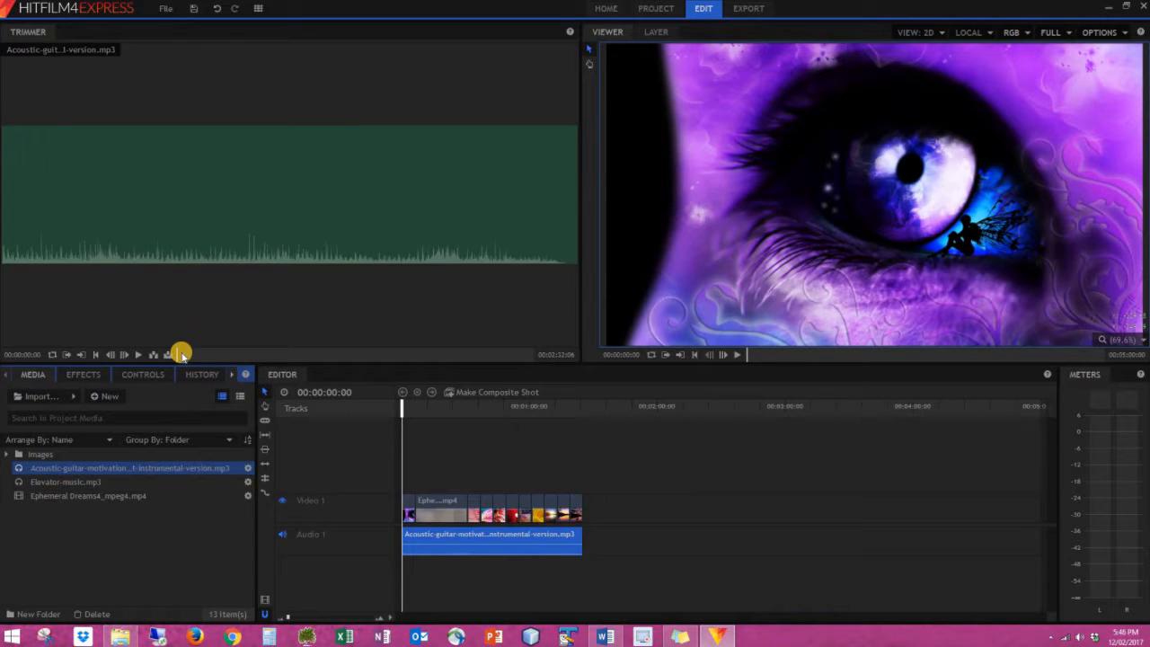
left_click(136, 355)
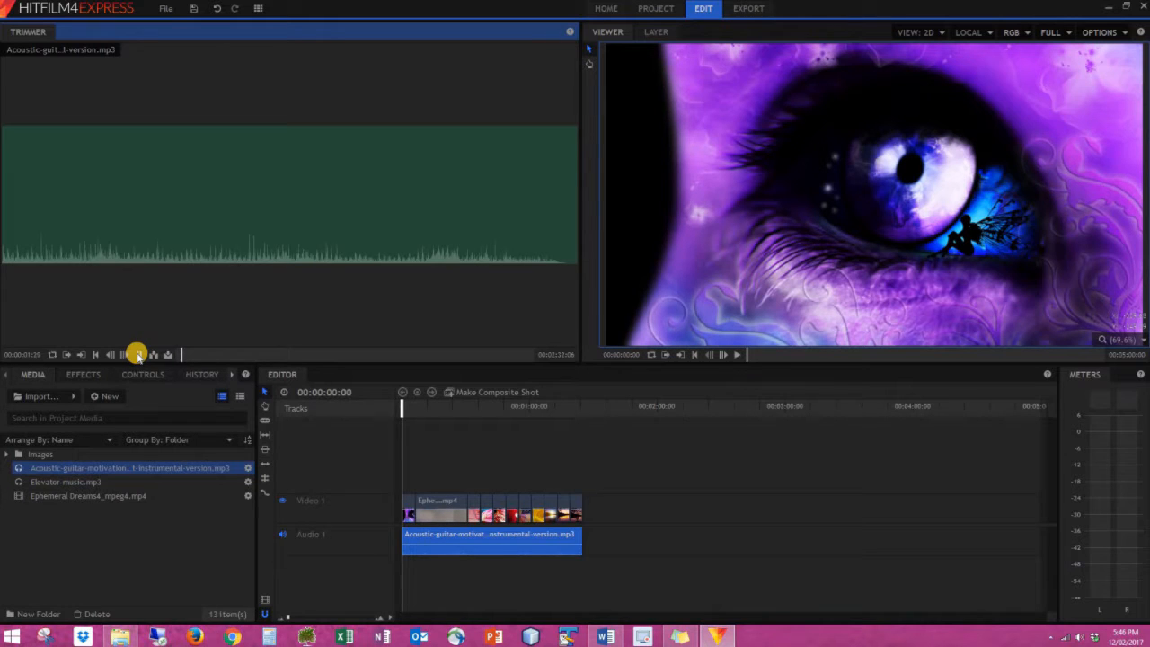
left_click(139, 354)
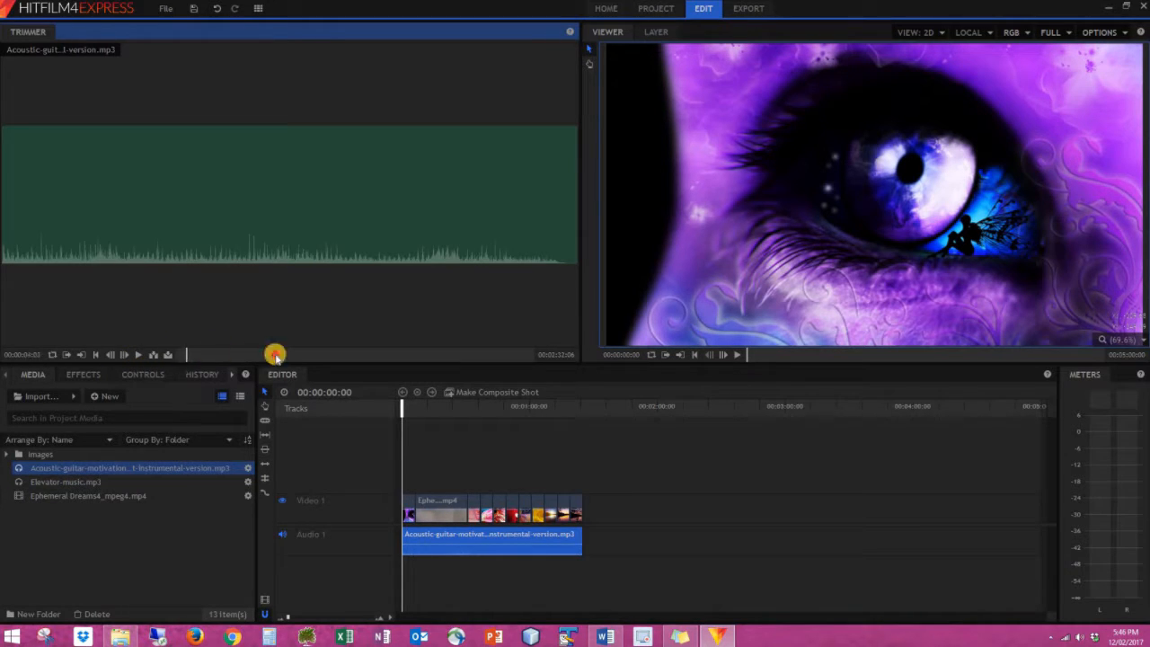
- Scrub the Trimmer to 00:00:58:10, add a shorter copy of the acoustic guitar music, and move it onto a new Audio 2 track
left_click_drag(267, 354, 311, 357)
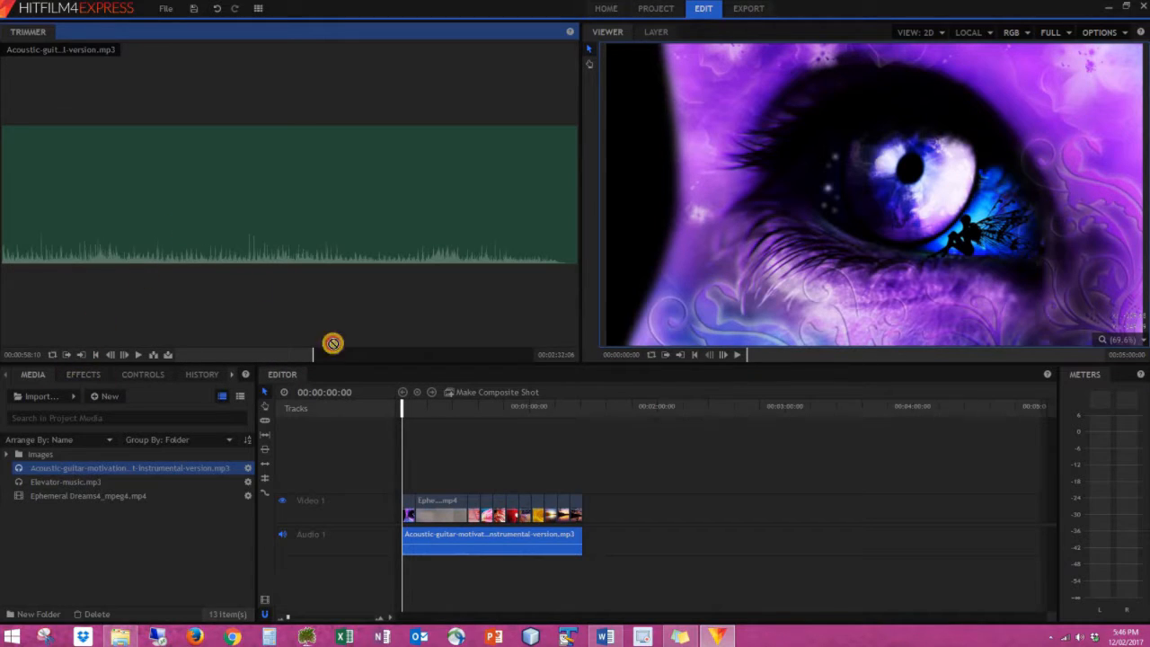
mouse_move(576, 543)
left_mouse_down()
mouse_move(500, 562)
mouse_move(611, 548)
mouse_move(614, 534)
mouse_move(593, 537)
left_mouse_up()
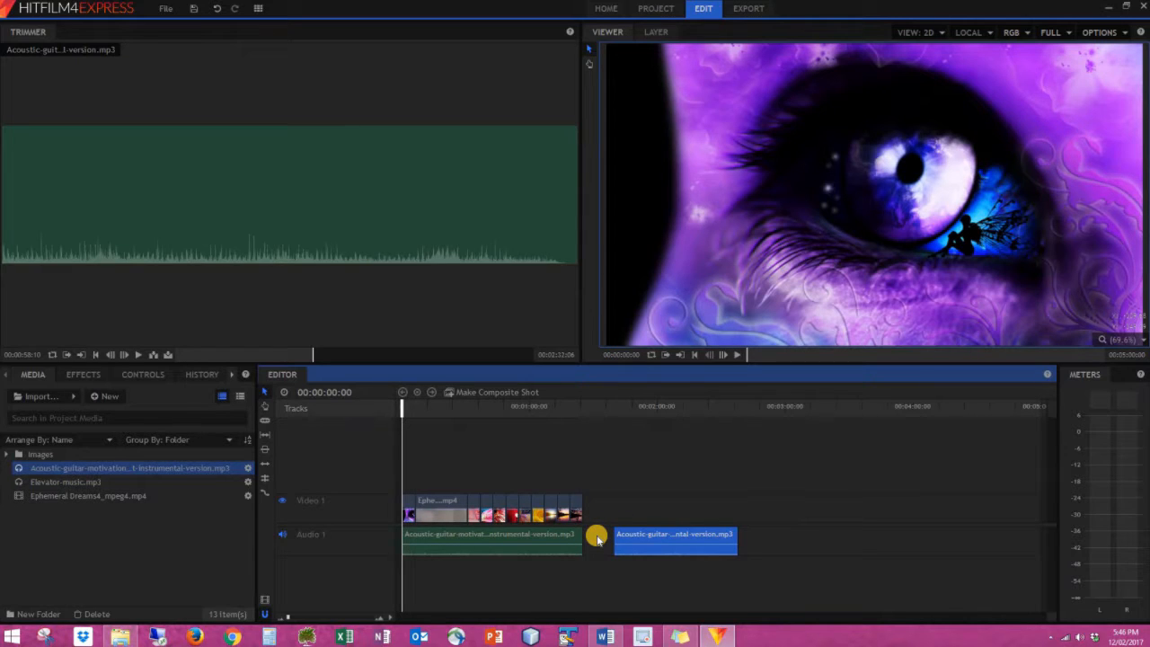
left_click_drag(662, 534, 584, 562)
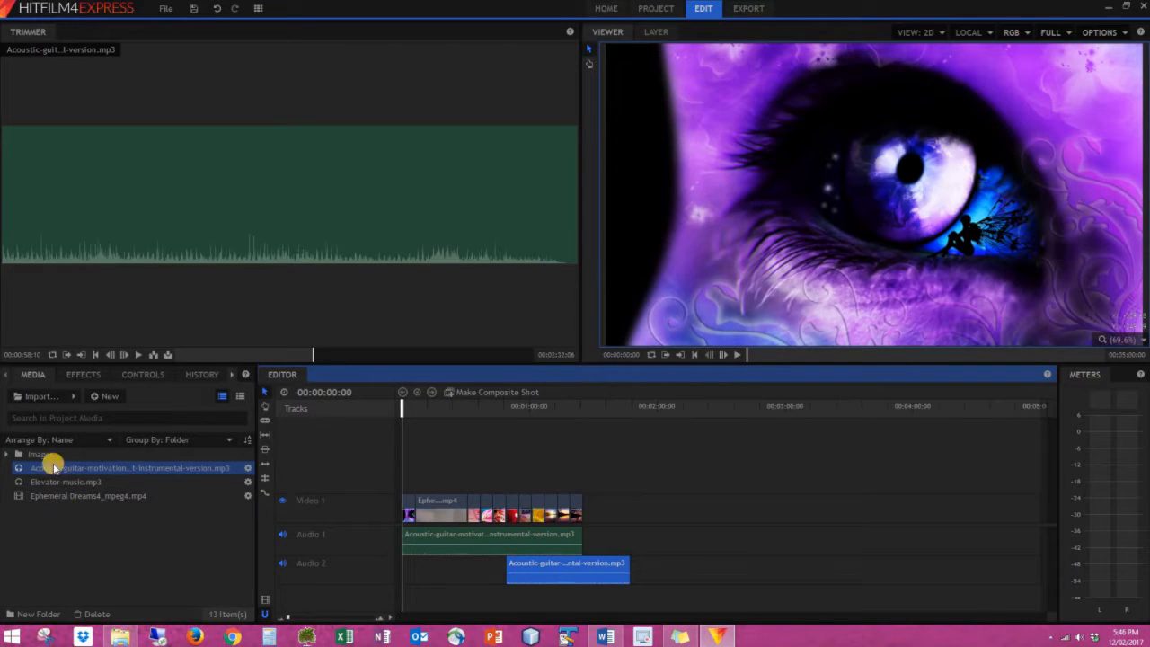
- Try Dew Drop - Copy.jpg on a new Video 2 track, and delete it along with the shorter music clip on Audio 2
left_click(7, 456)
left_click_drag(65, 495, 455, 406)
key("Delete")
left_click(602, 565)
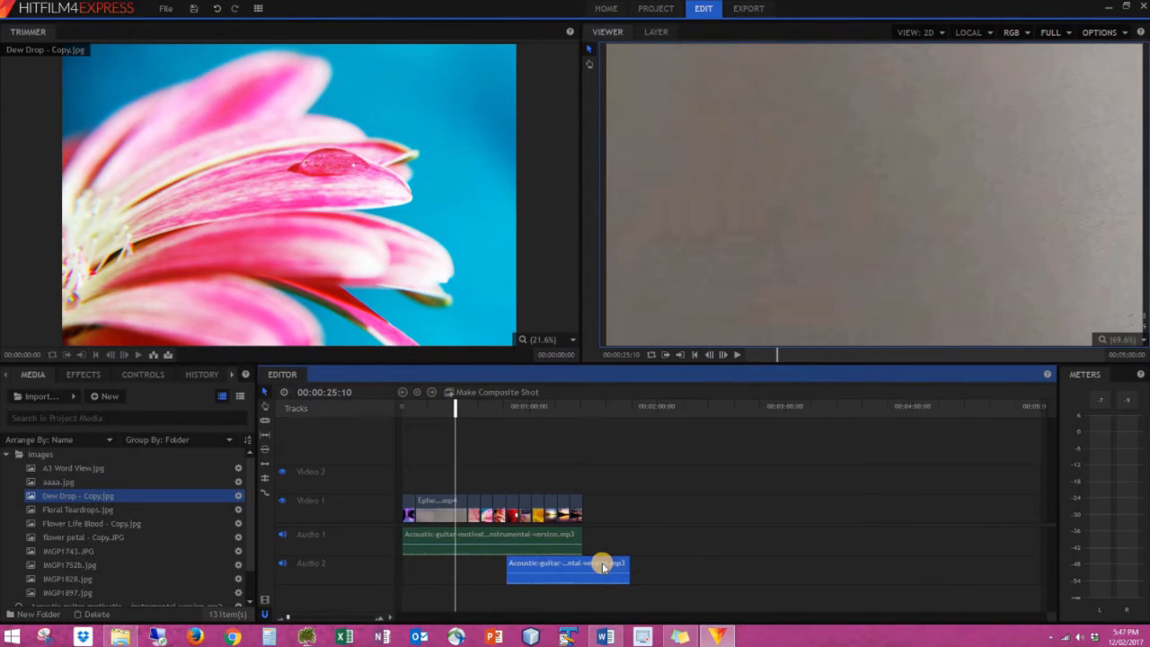
key("Delete")
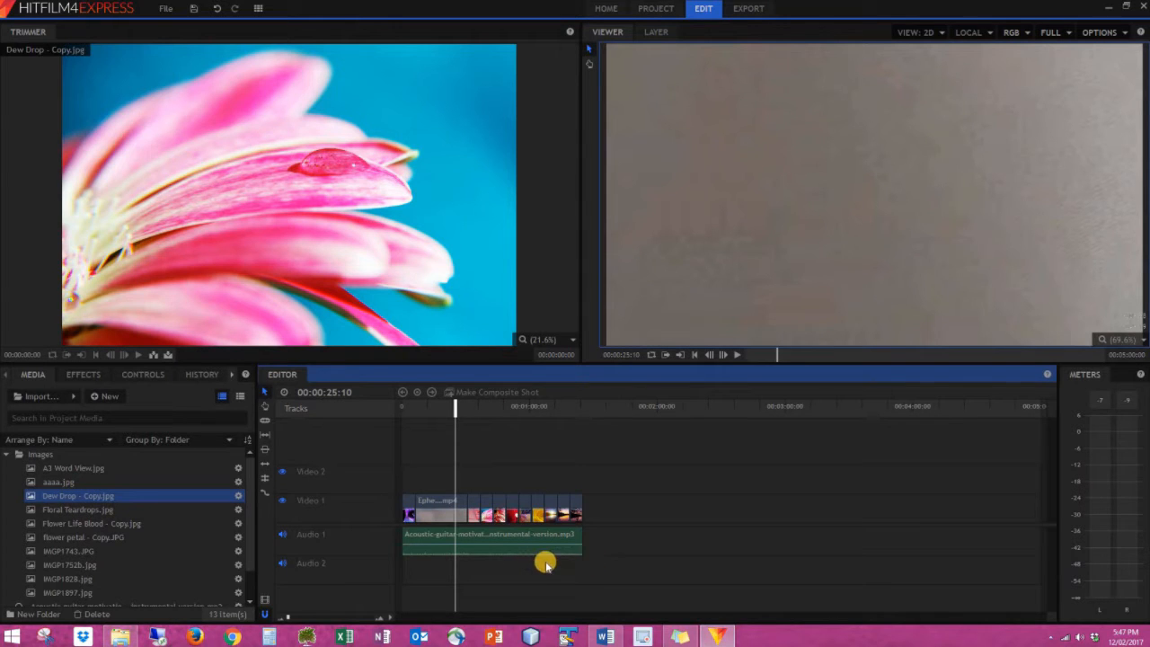
- Return the playhead to the start of the timeline and play the first seconds with the music
left_click(454, 406)
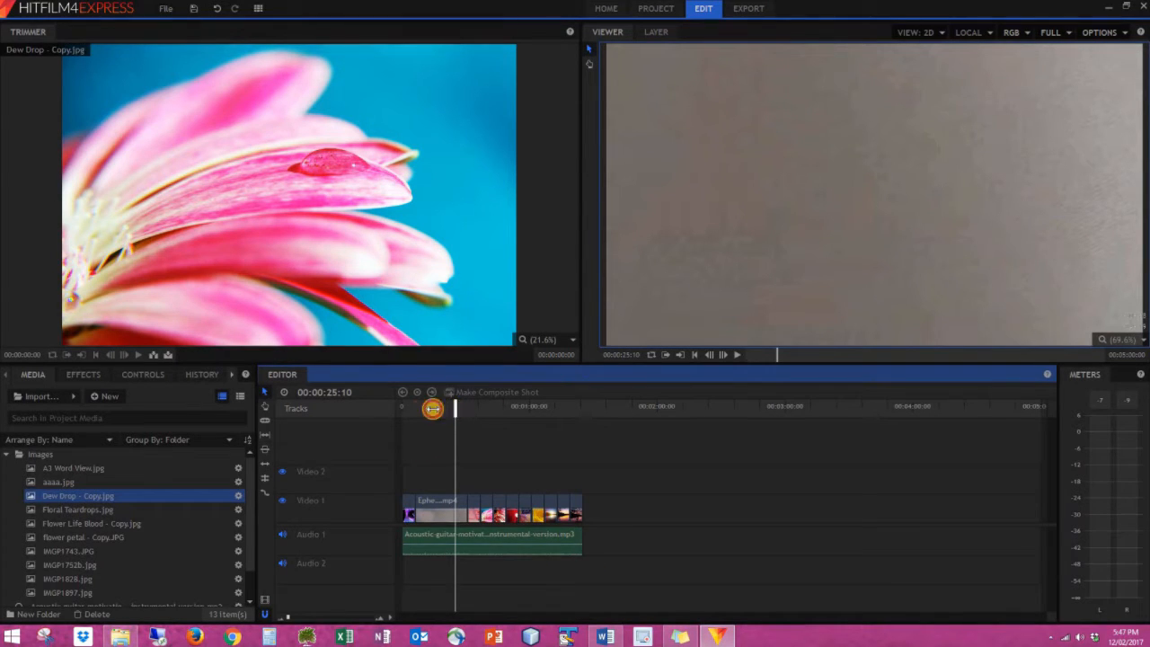
left_click(393, 408)
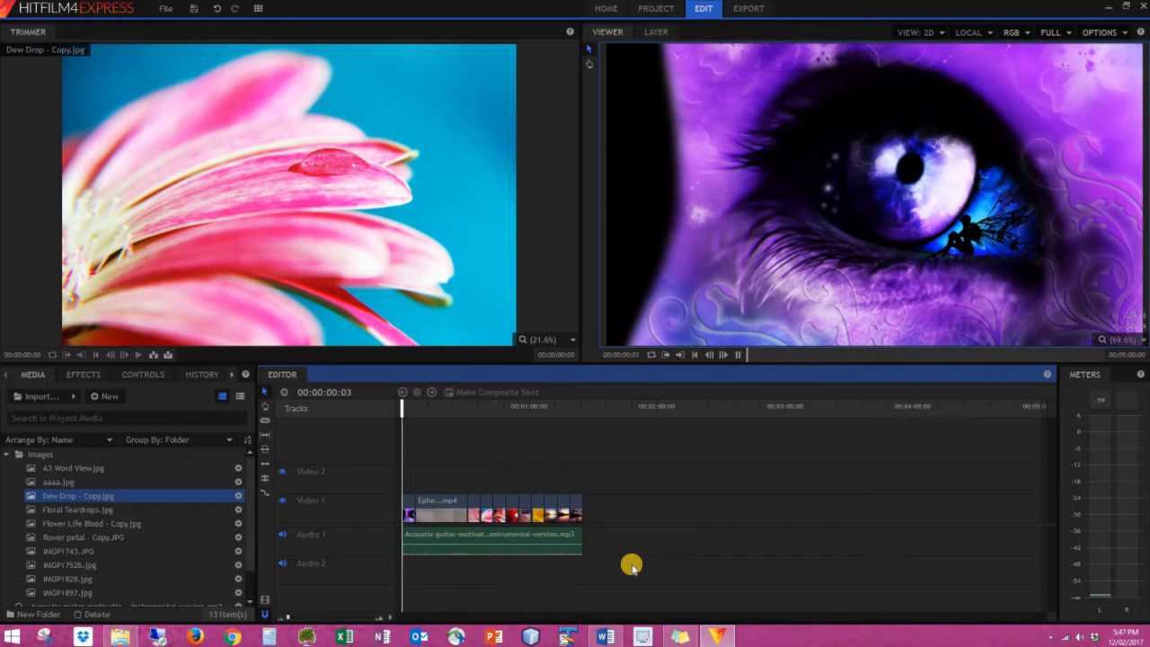
key("space")
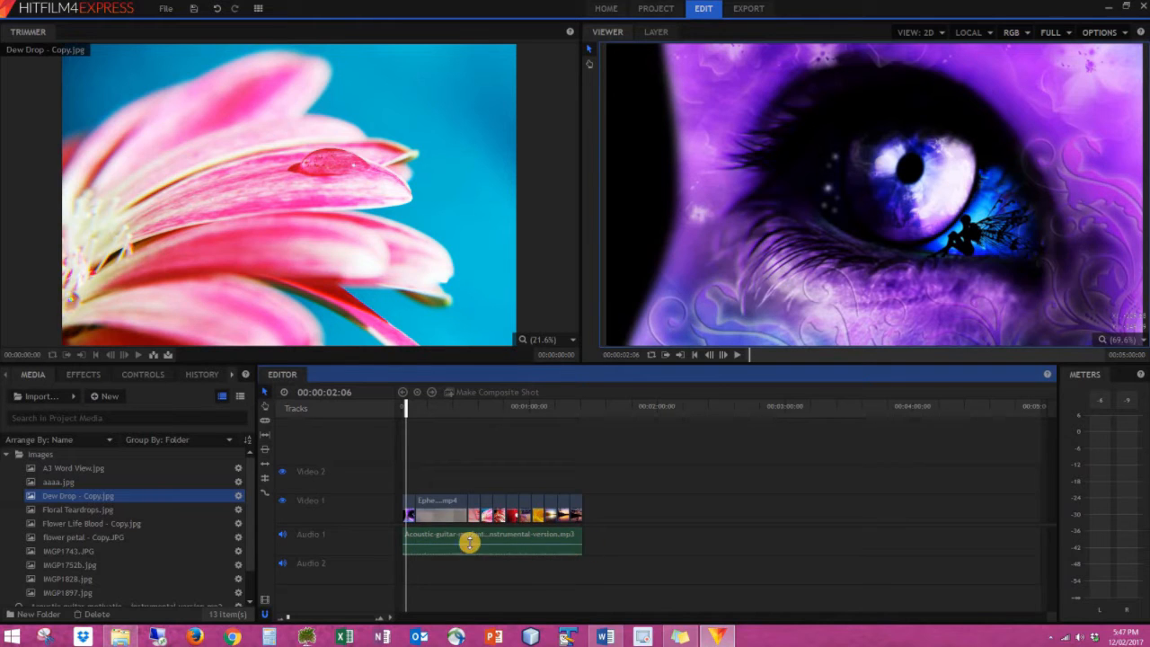
- Try different volume line heights on the Audio 1 music clip, playing the timeline to hear each level
left_click(451, 543)
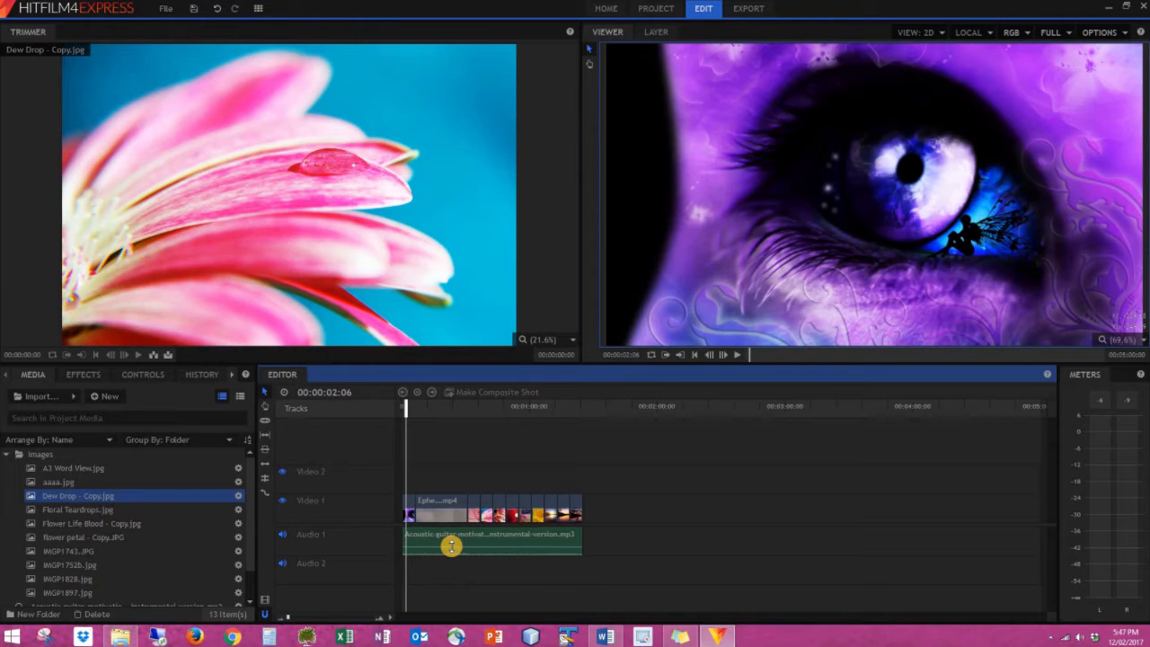
key("space")
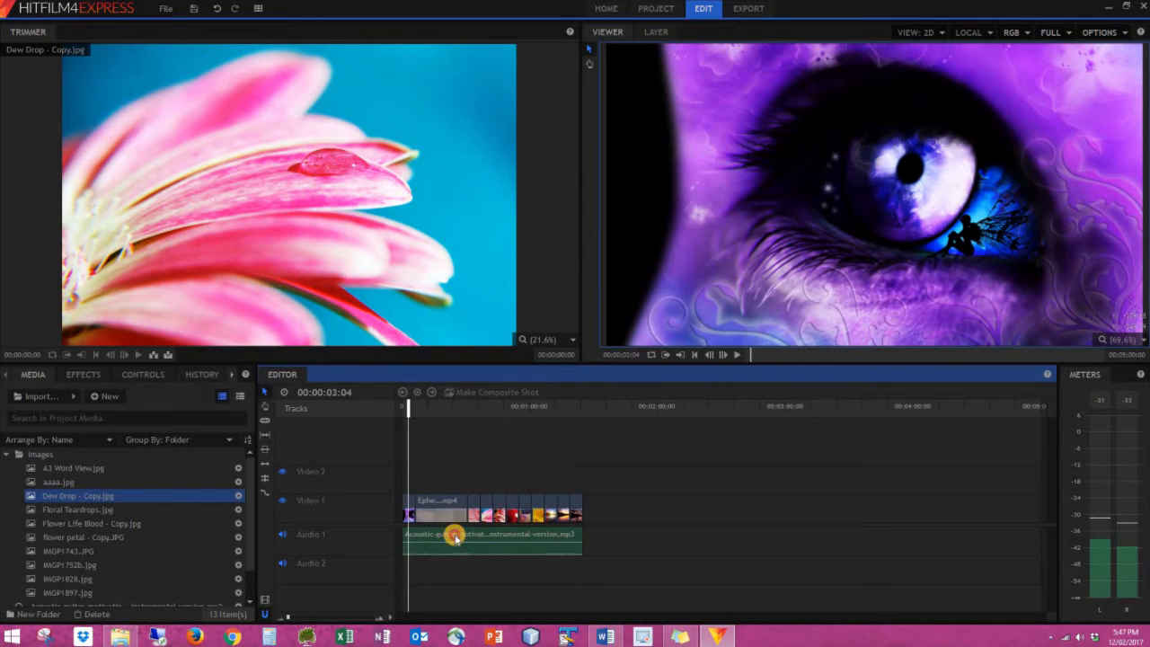
key("space")
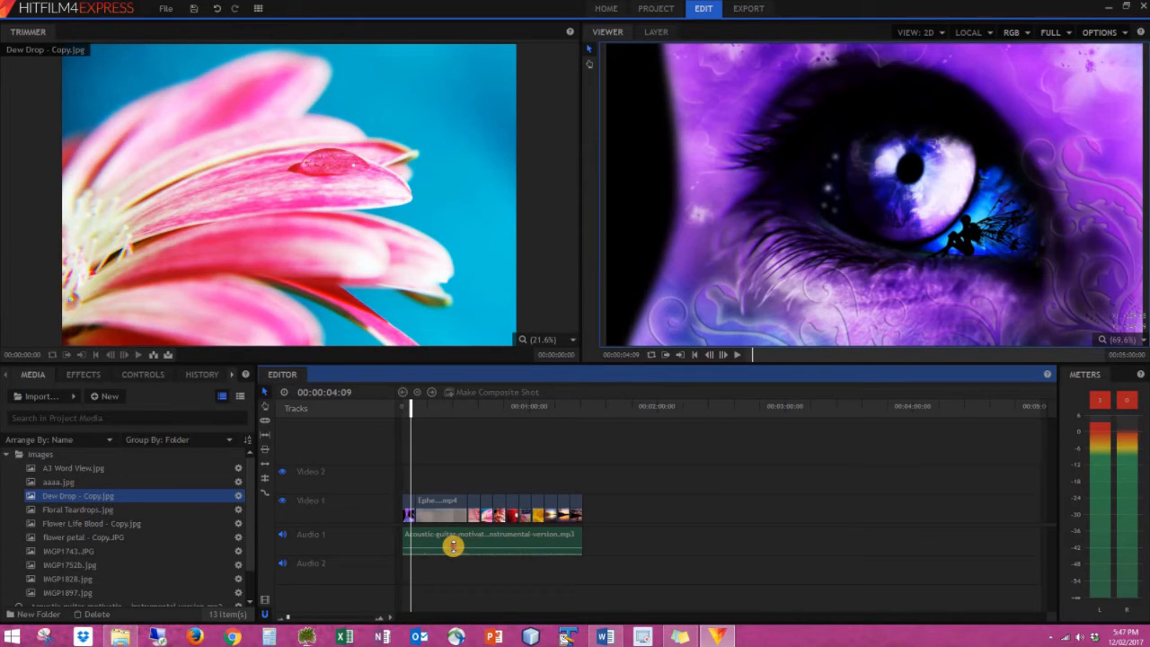
left_click(452, 546)
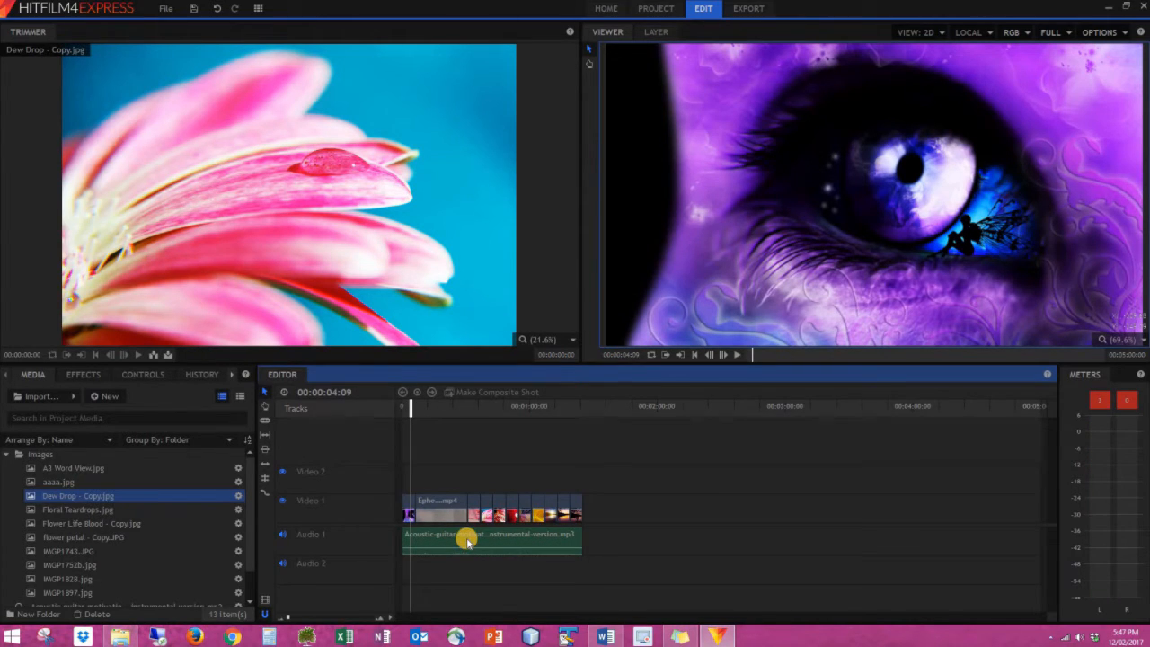
key("space")
key("space")
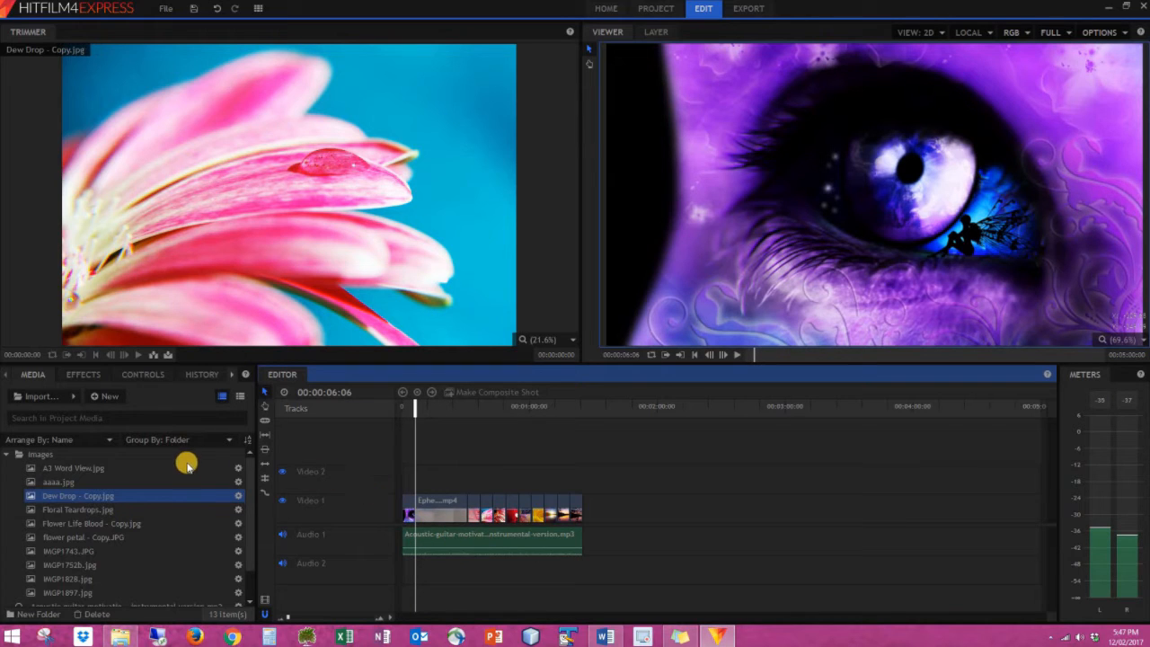
- Set the Audio 1 music clip's Level property to about -18 dB and play the timeline to check the volume
left_click(142, 378)
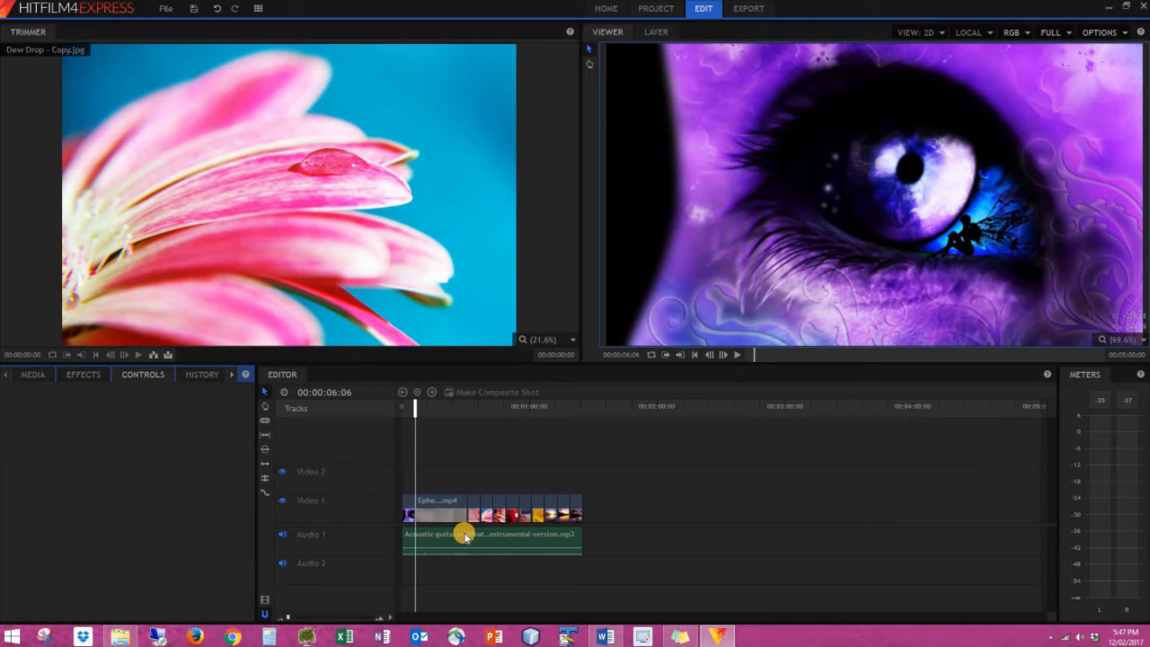
left_click(465, 536)
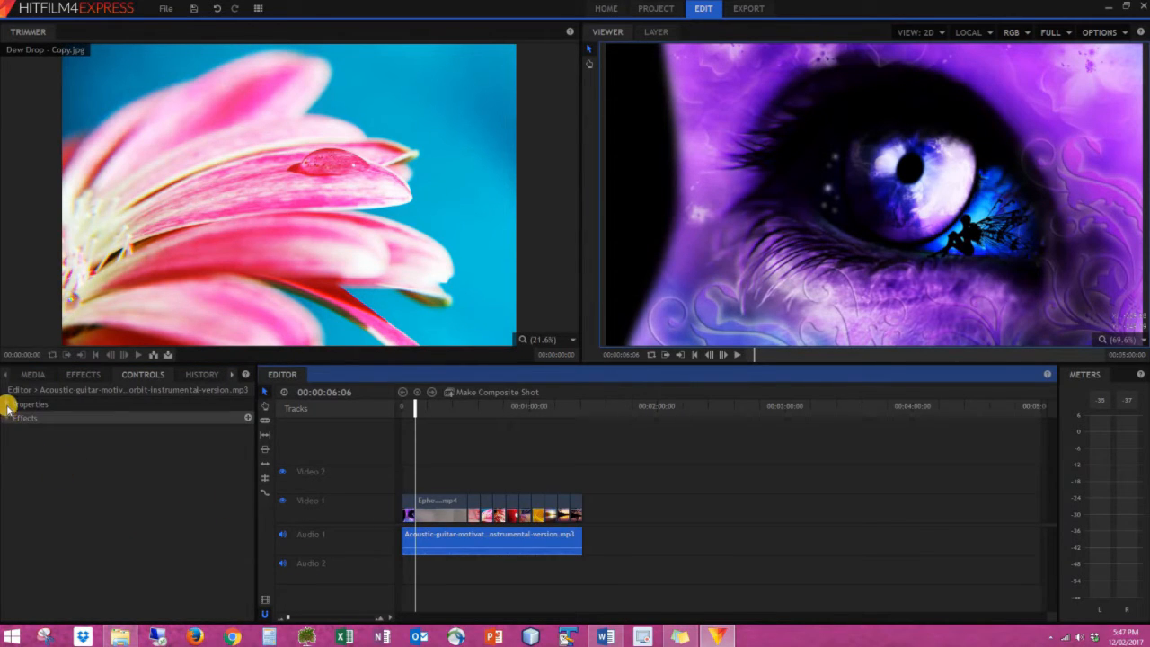
left_click(8, 405)
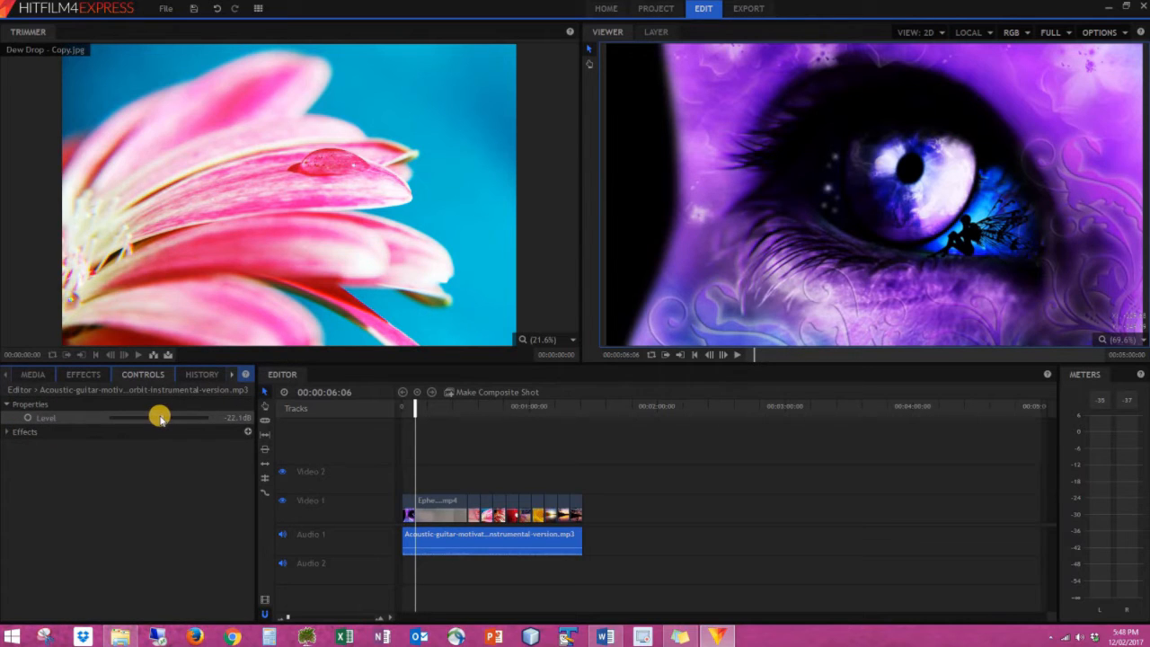
mouse_move(148, 419)
left_mouse_down()
mouse_move(124, 417)
mouse_move(198, 419)
mouse_move(153, 418)
mouse_move(165, 419)
left_mouse_up()
key("space")
key("space")
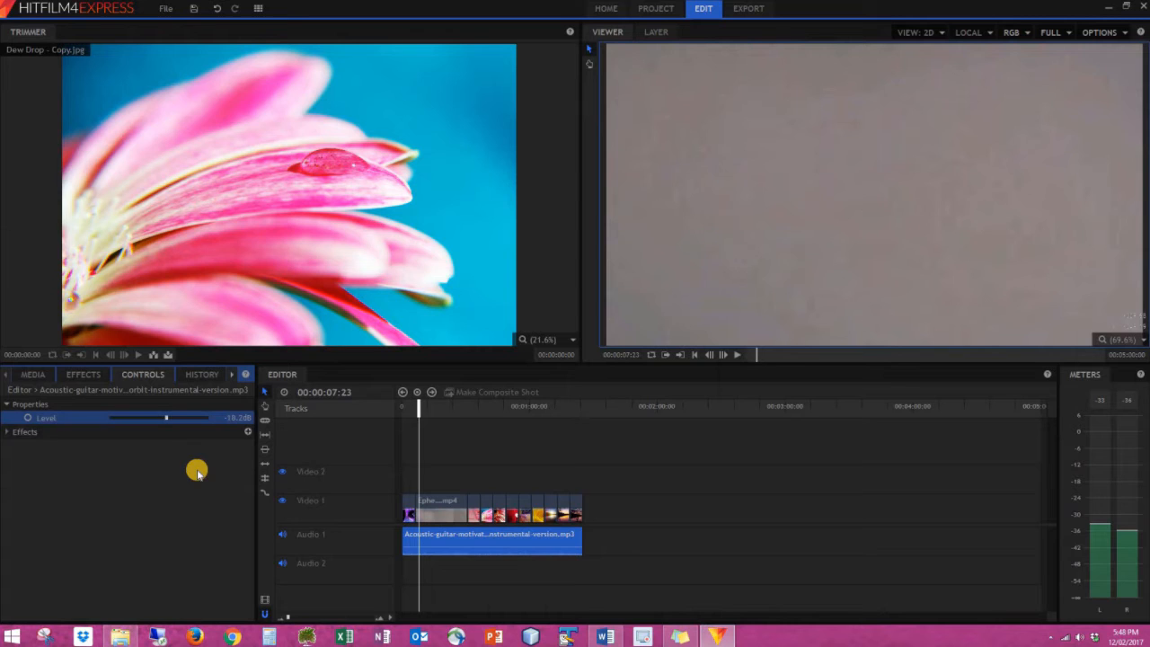
key("space")
left_click(9, 406)
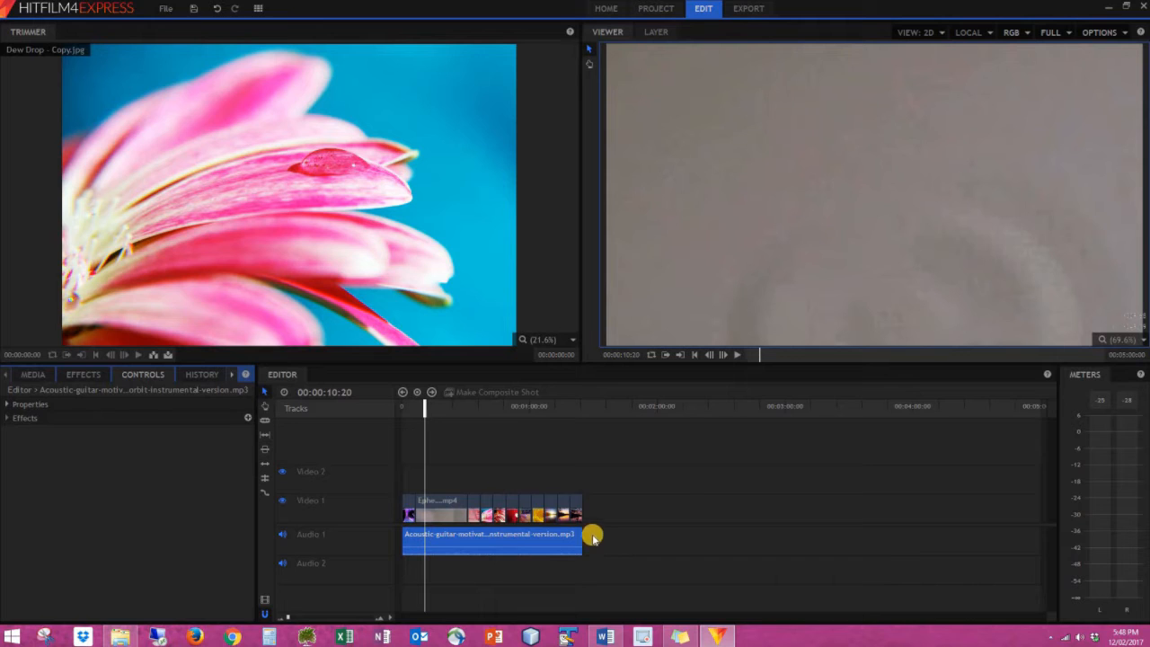
- Play the end of the timeline, place the playhead at 00:01:19:09, and apply the Fade audio transition to the end of the Audio 1 music clip
left_click(573, 407)
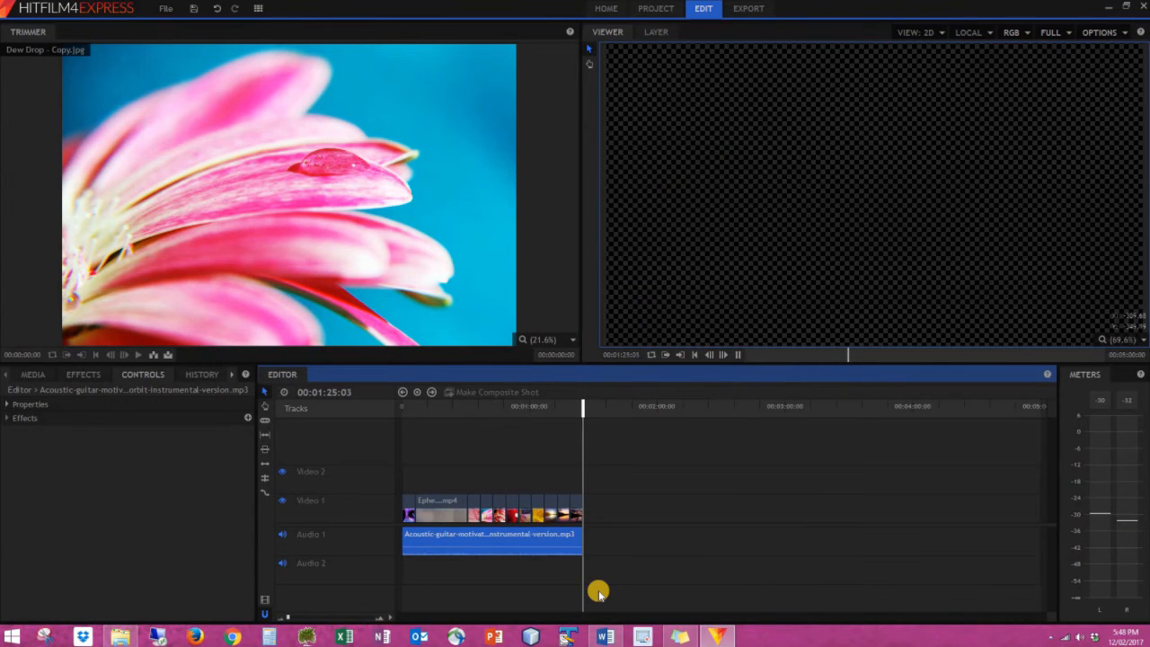
left_click(570, 411)
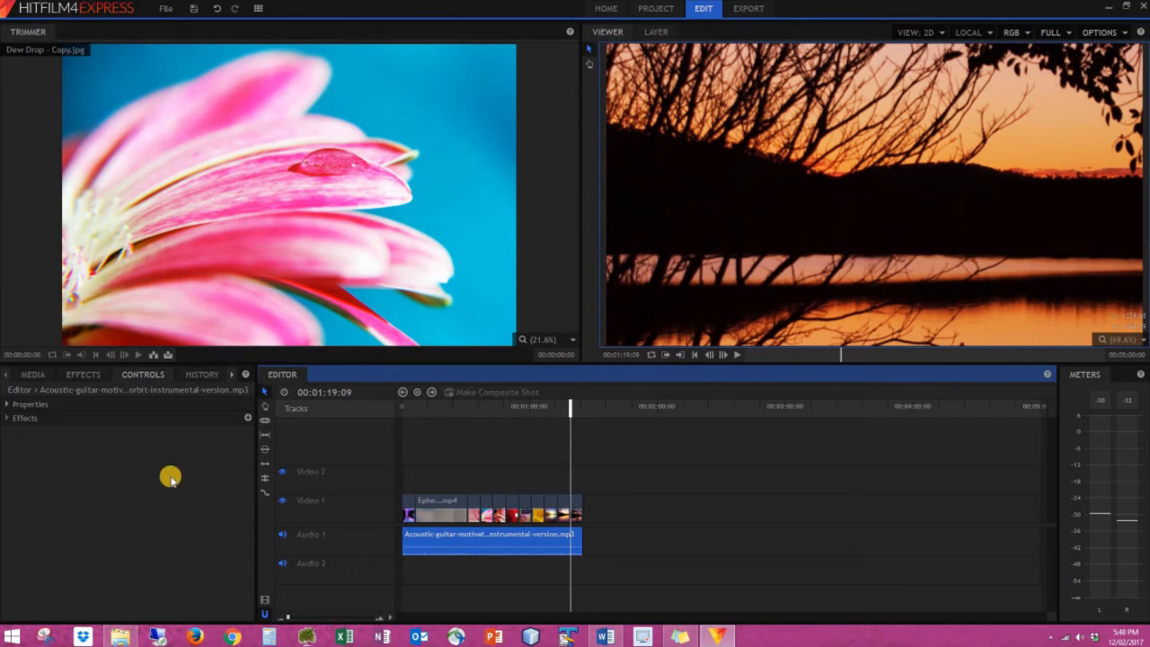
left_click(79, 376)
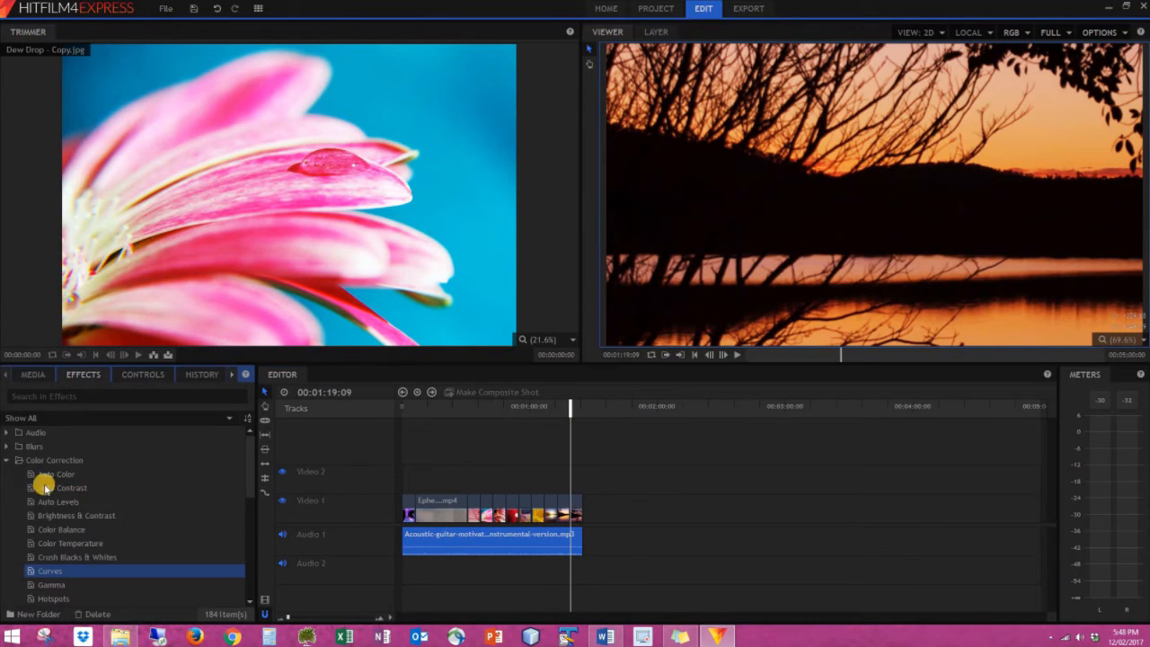
left_click(8, 459)
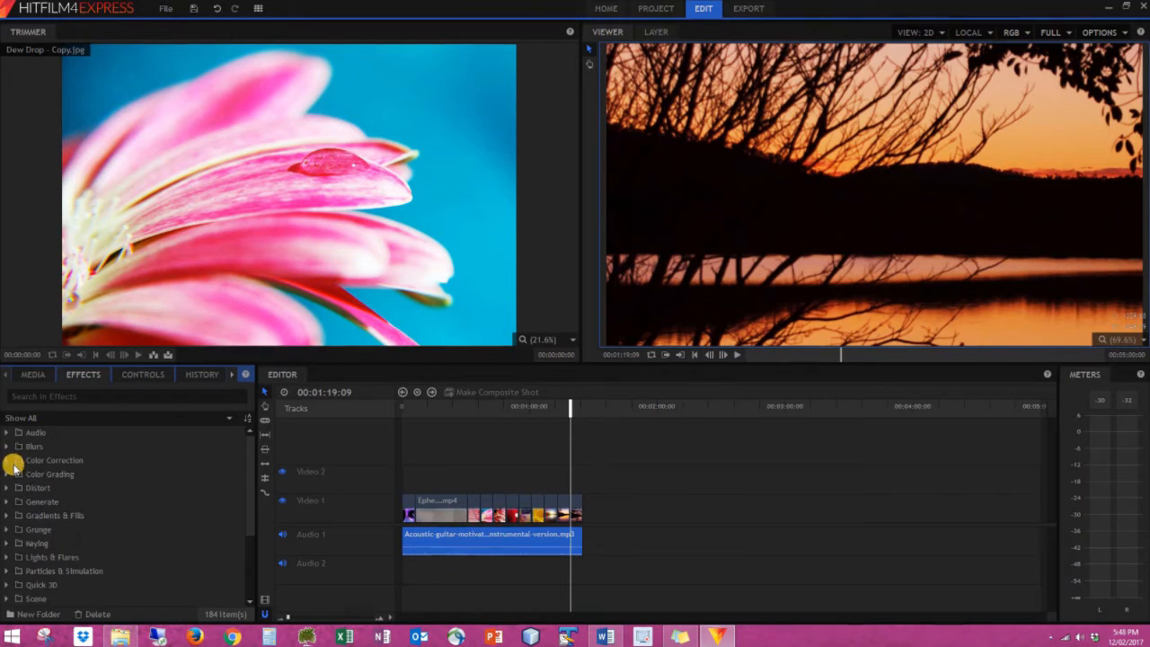
scroll(23, 501, "down", 3)
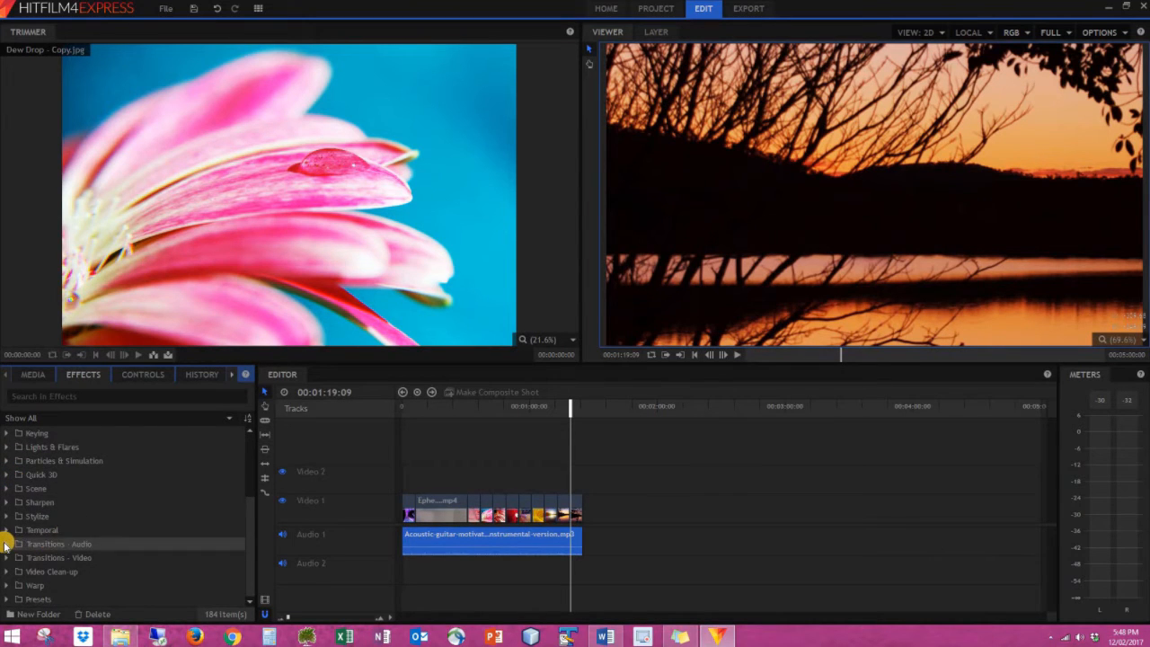
left_click(7, 545)
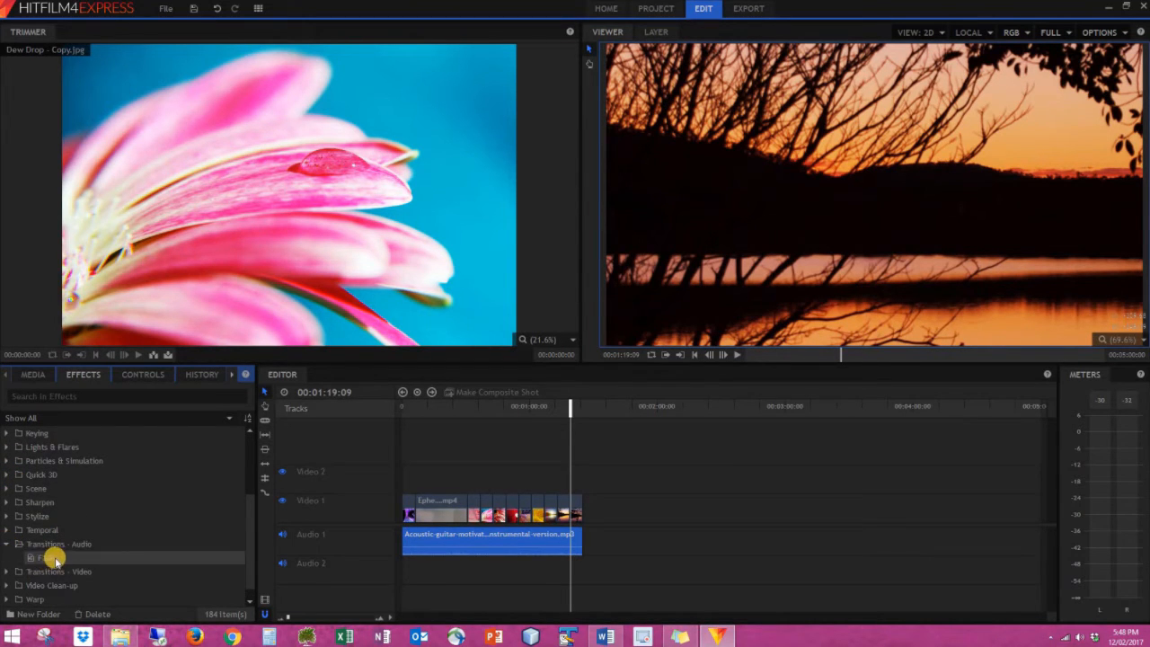
left_click_drag(42, 559, 529, 565)
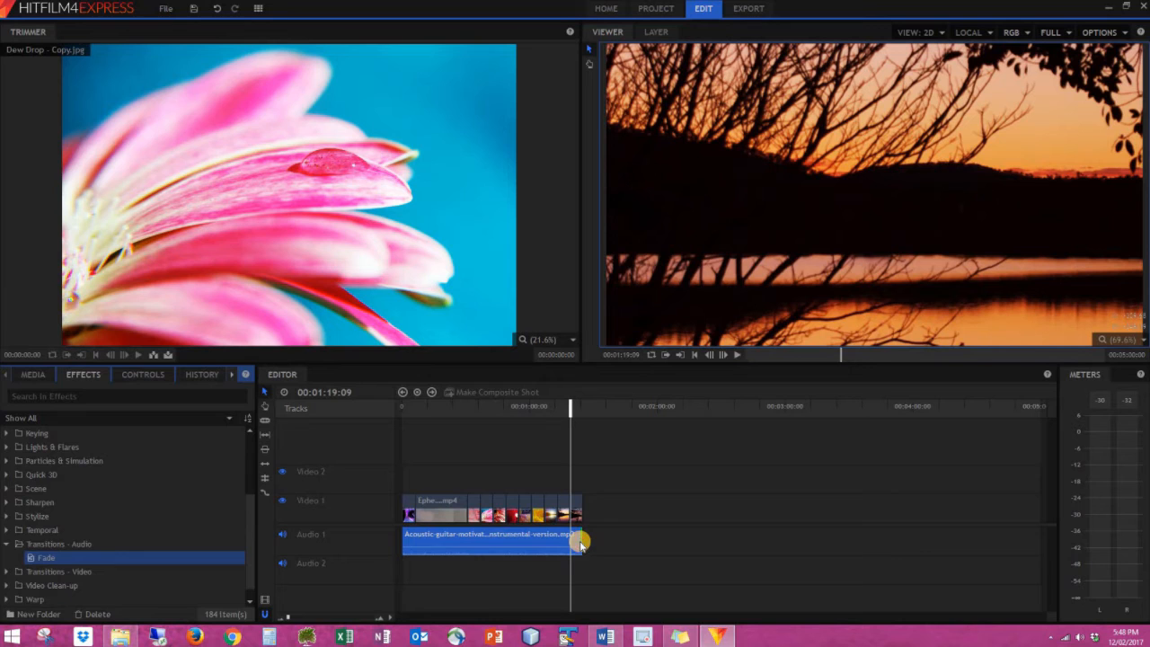
- Lengthen the Fade transition at the end of the Audio 1 music clip to about 5 seconds and play the ending
left_click_drag(582, 544, 580, 543)
left_click_drag(288, 617, 296, 618)
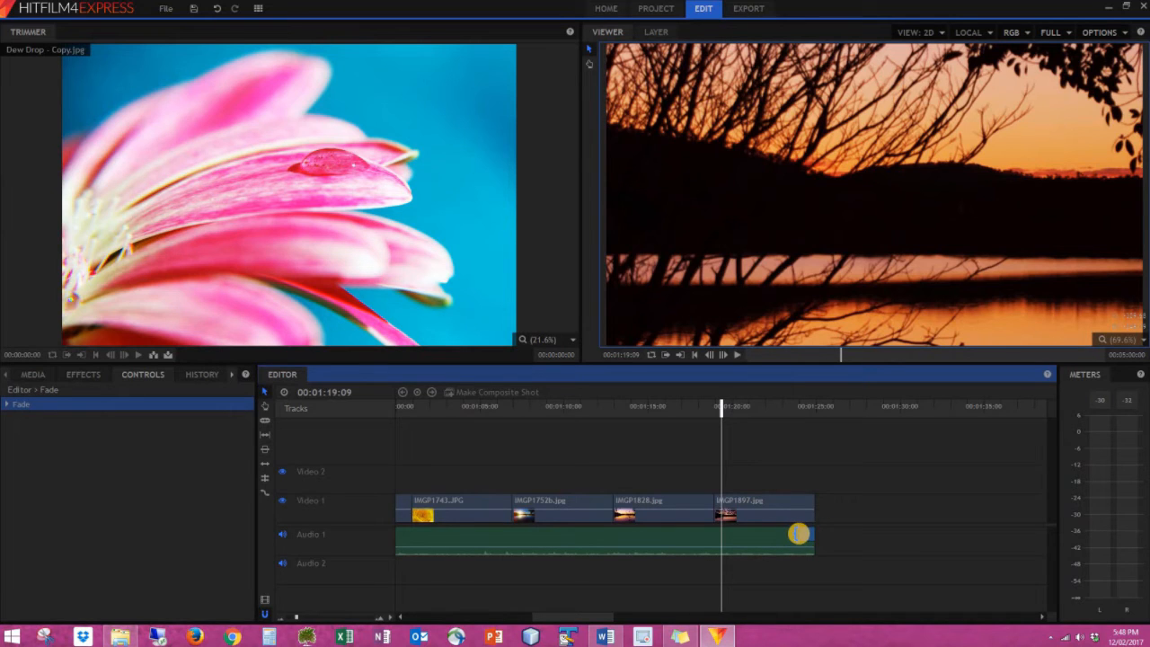
left_click_drag(775, 533, 727, 533)
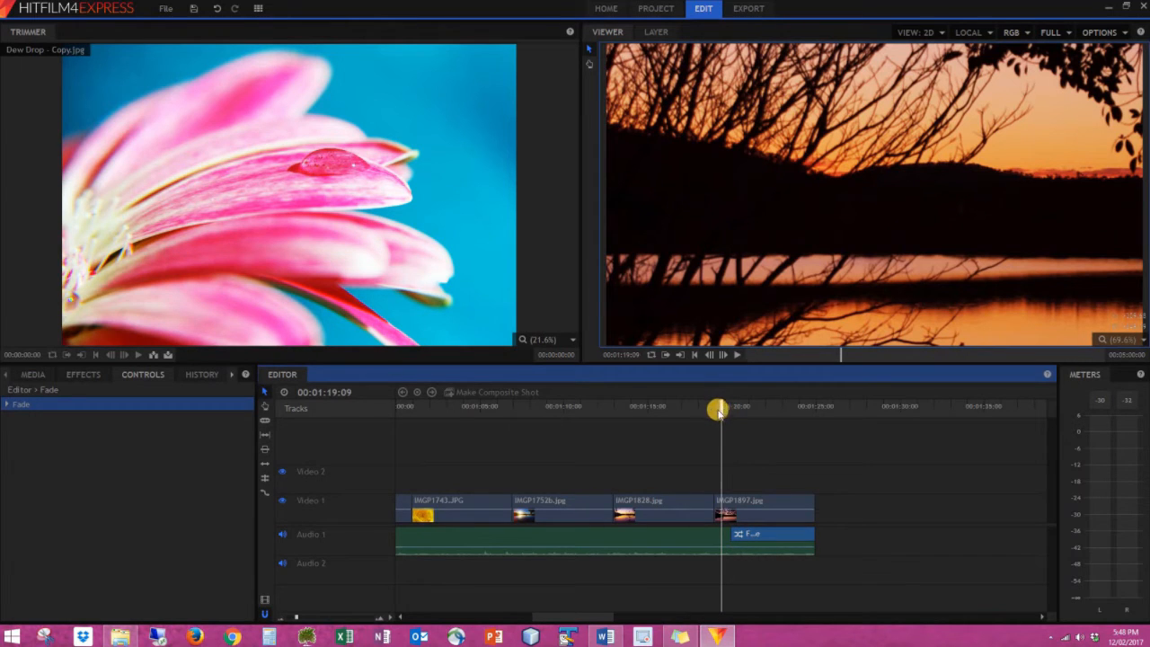
key("space")
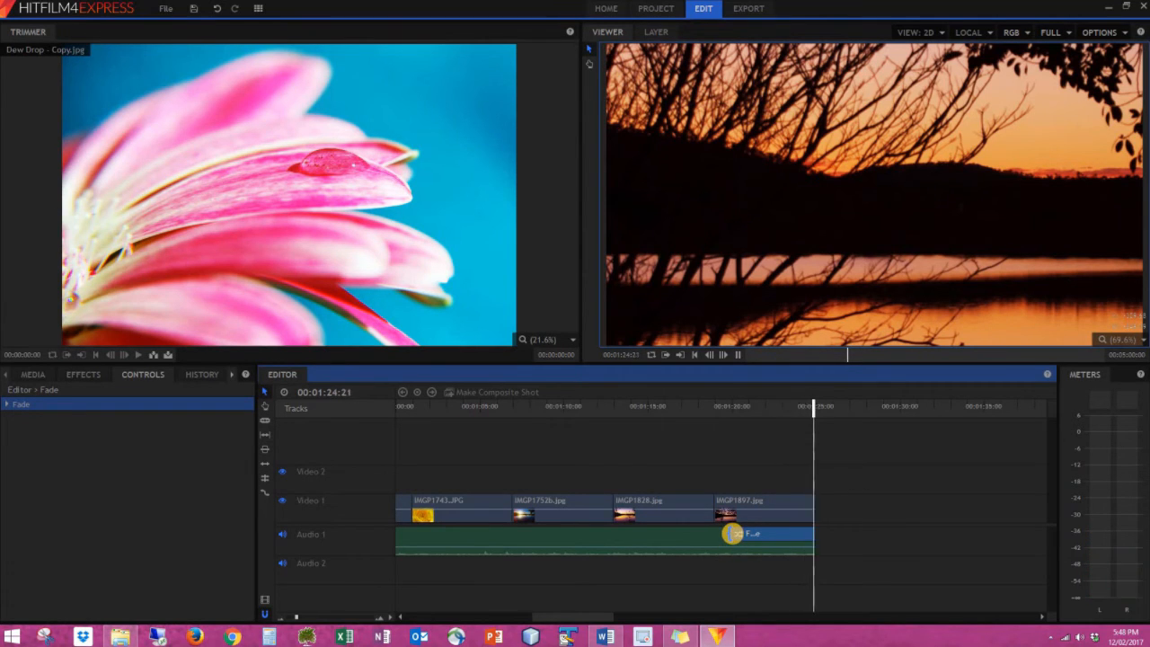
key("space")
- Try shortening the music clip's Fade transition to 00:00:01:16, play the ending, and extend the fade back to about 5 seconds
left_click_drag(732, 534, 789, 536)
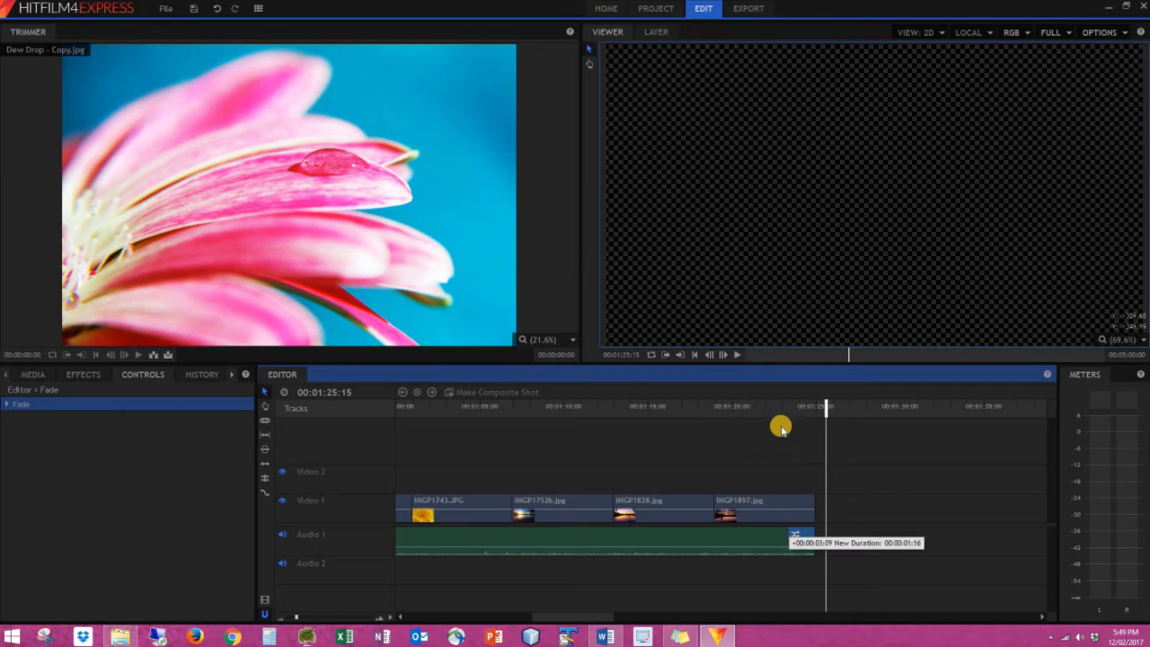
left_click(771, 406)
key("space")
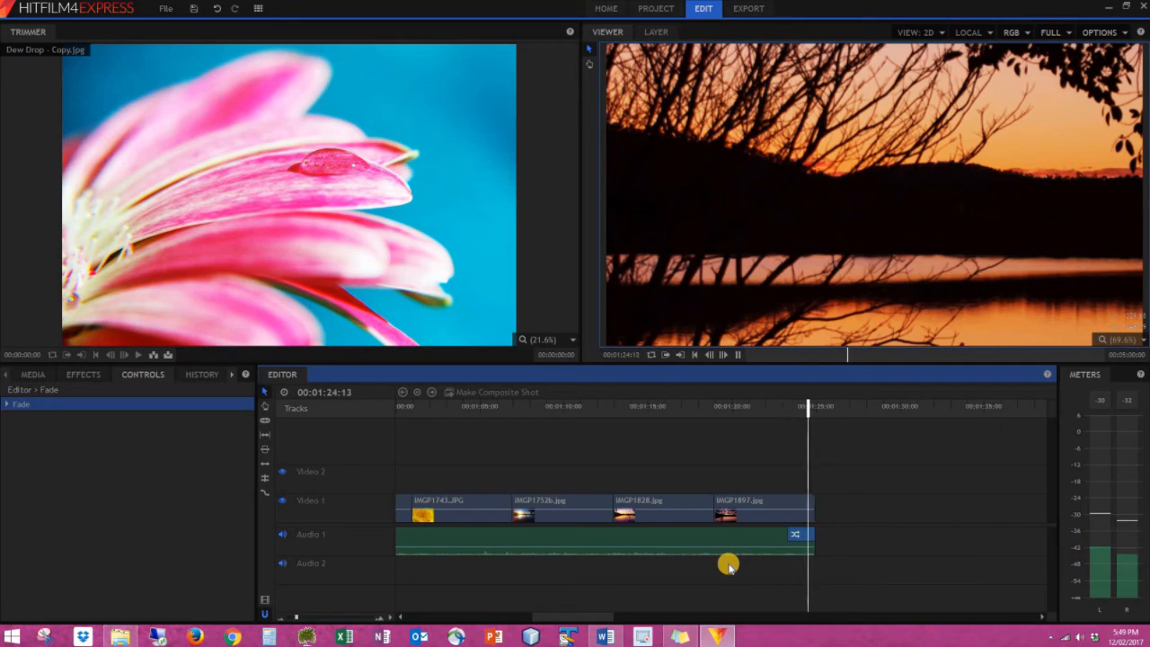
key("space")
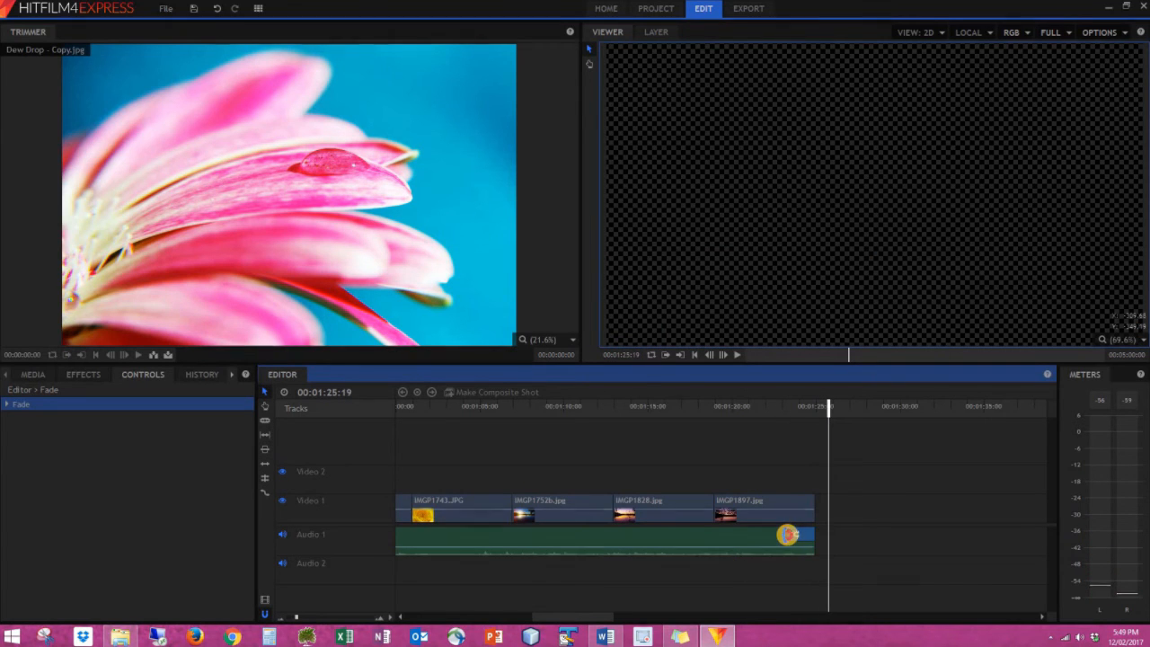
left_click_drag(725, 534, 724, 536)
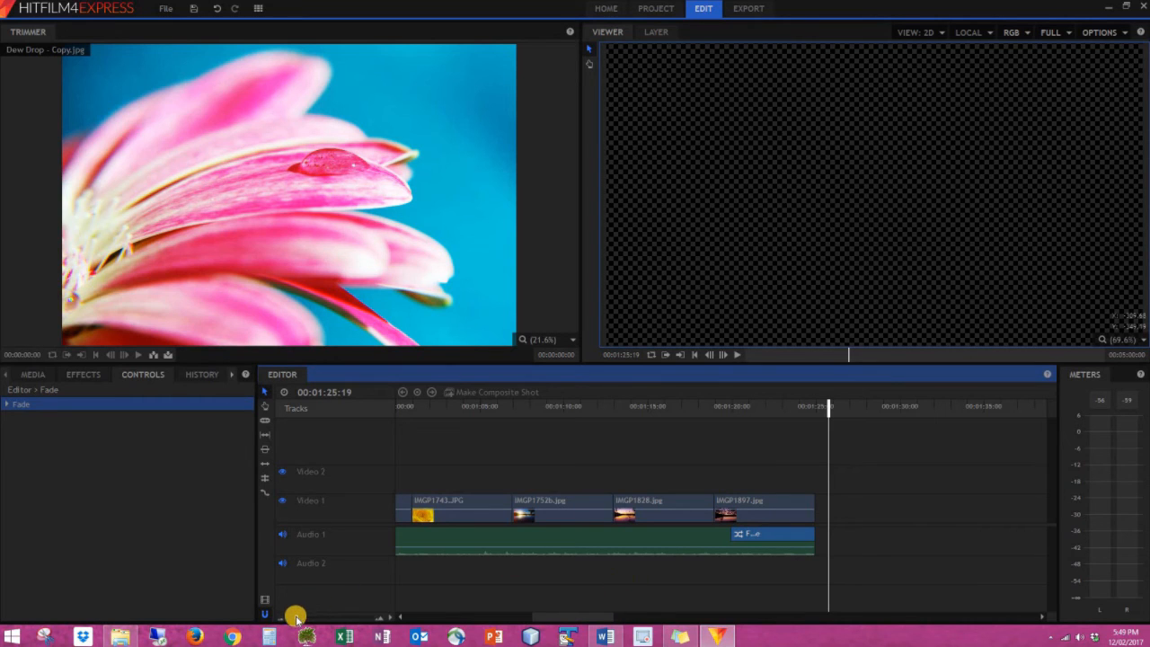
- Return the playhead to the start of the whole timeline and play the edited video with its music
left_click_drag(293, 617, 284, 617)
left_click_drag(432, 407, 375, 405)
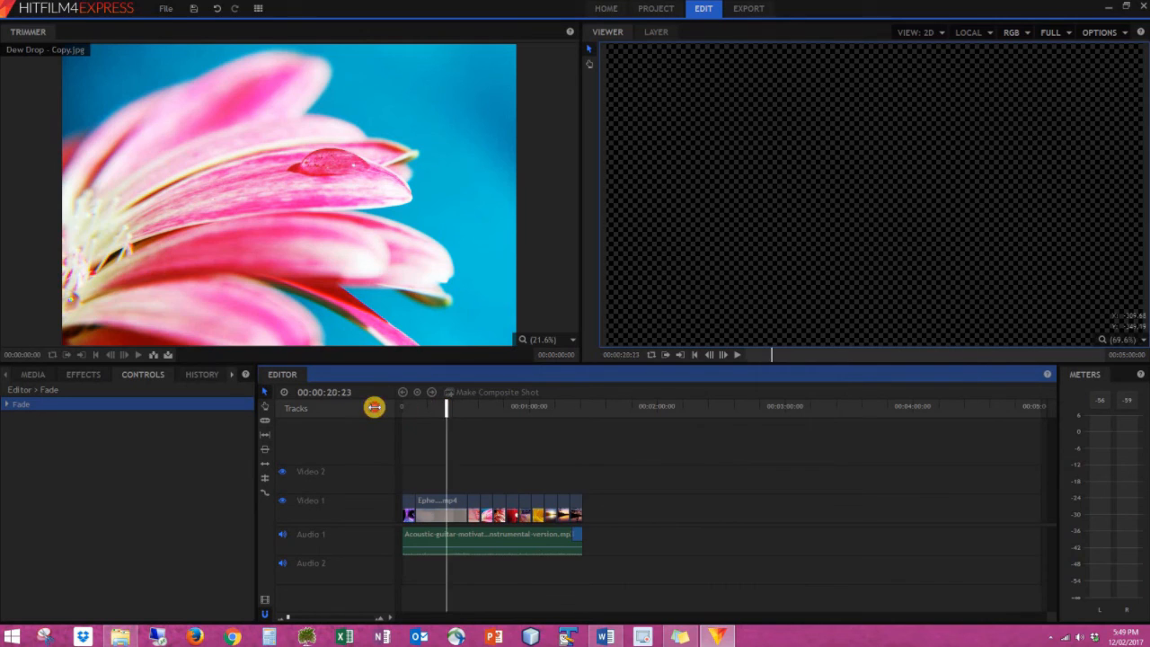
key("space")
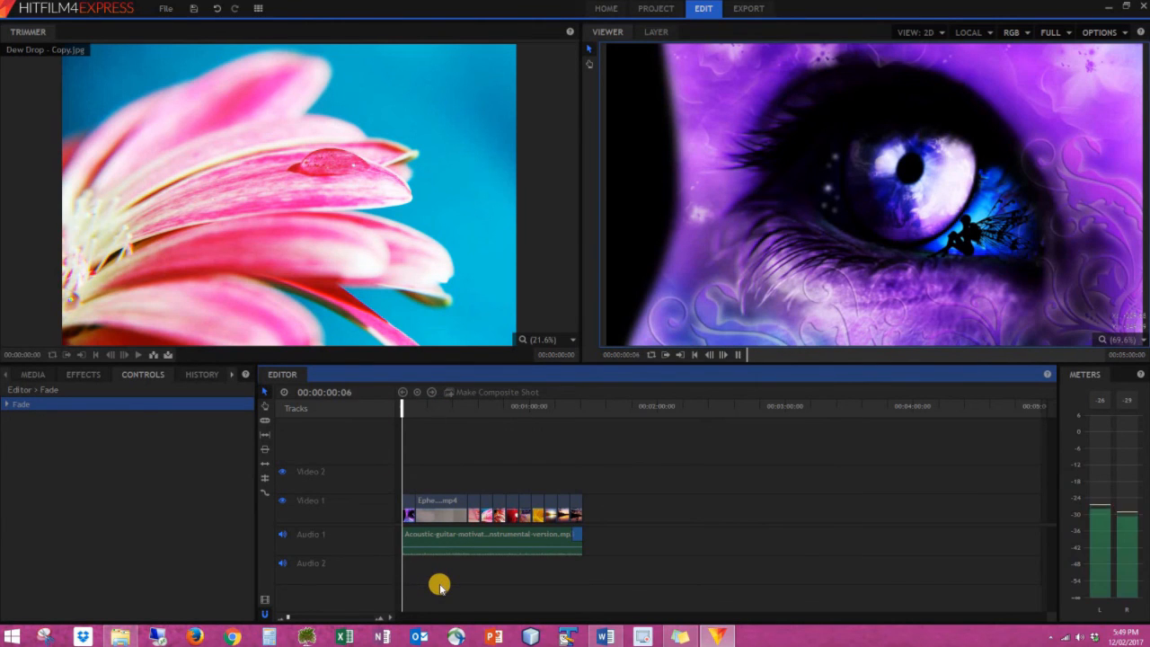